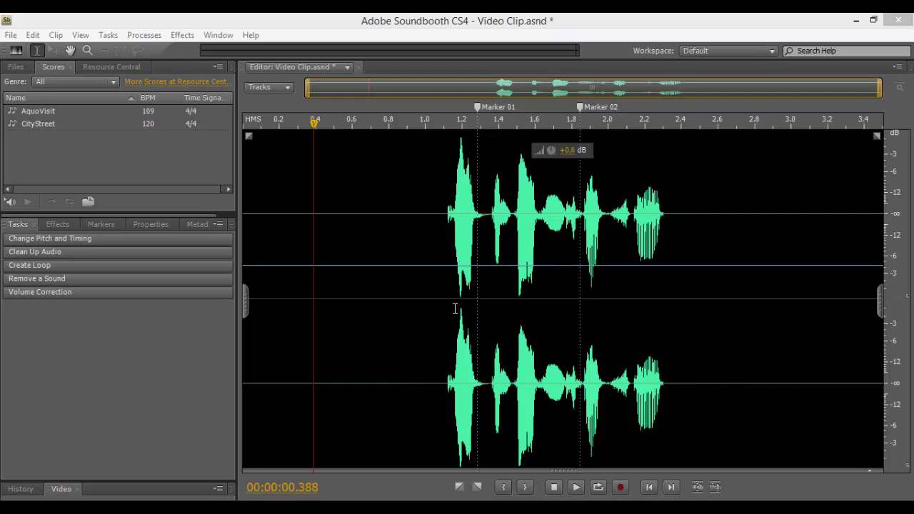
# - Examine the available file commands and the types of new audio and multitrack files that can be created
pyautogui.click(353, 23)
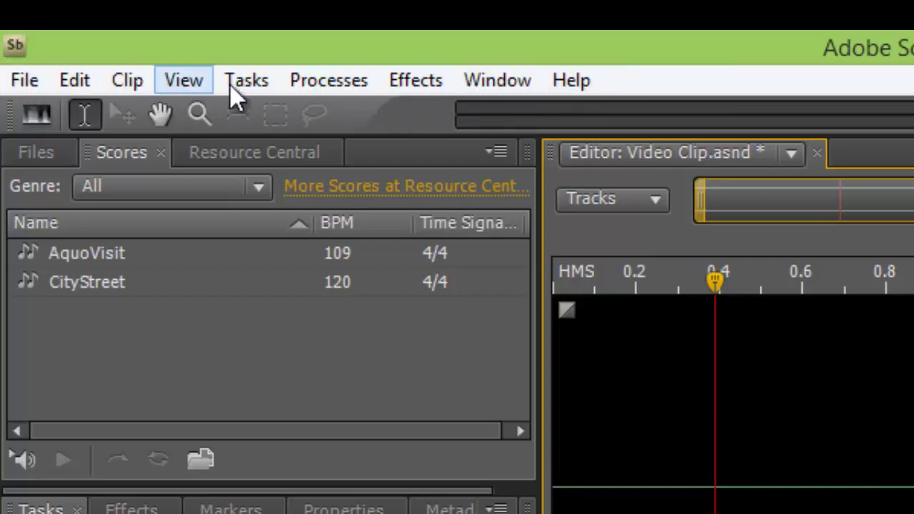
pyautogui.click(12, 82)
pyautogui.moveTo(68, 91)
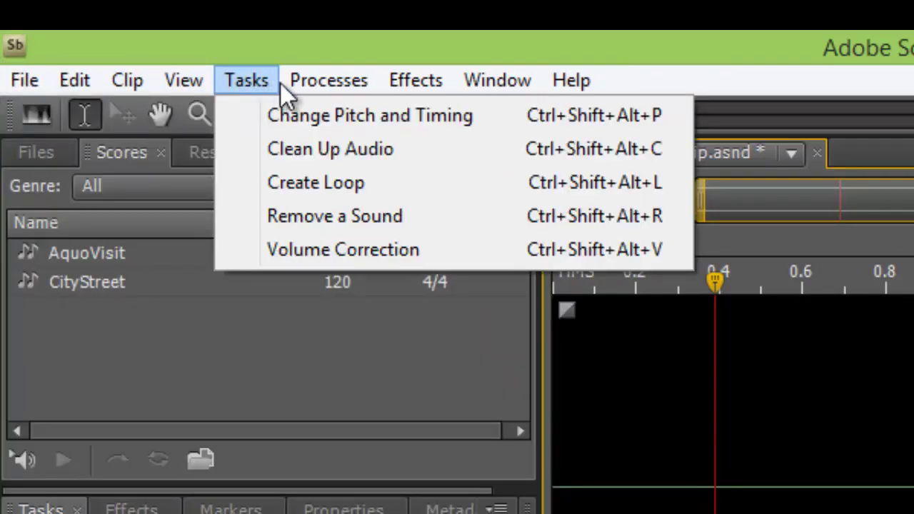
pyautogui.moveTo(390, 91)
pyautogui.moveTo(16, 85)
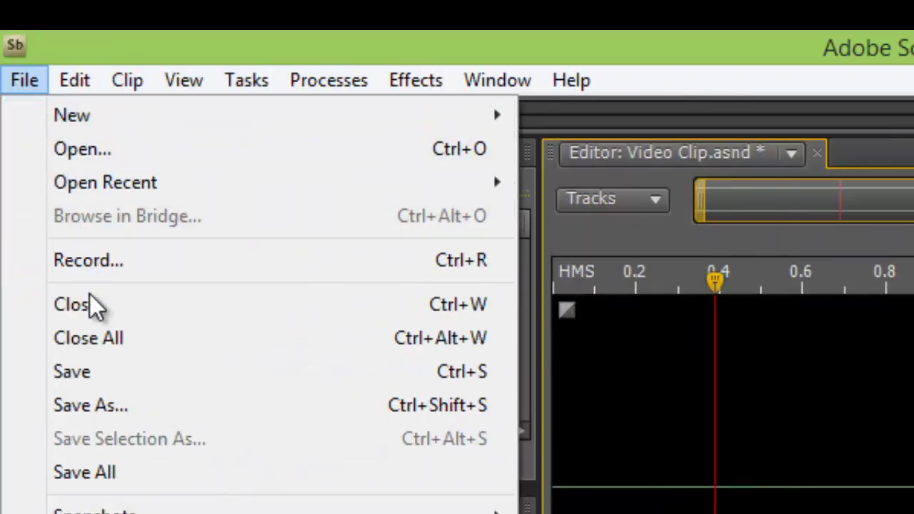
pyautogui.click(657, 36)
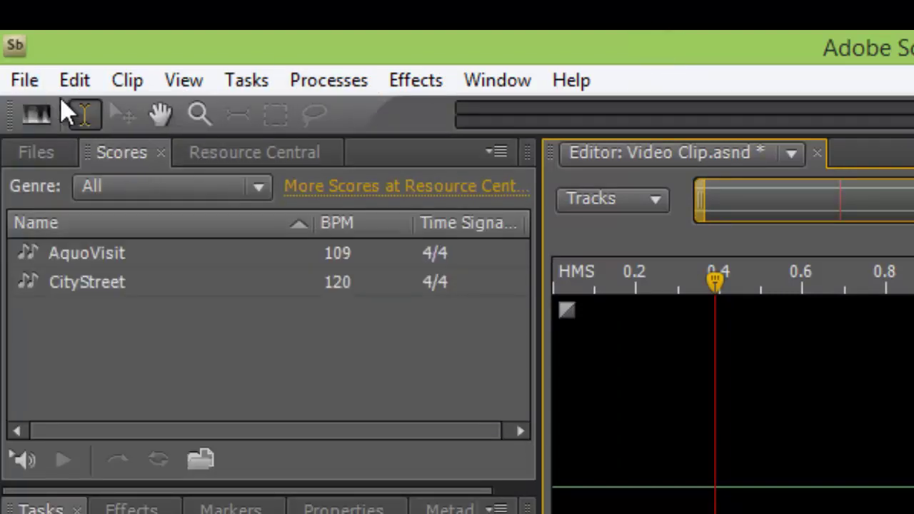
pyautogui.click(28, 80)
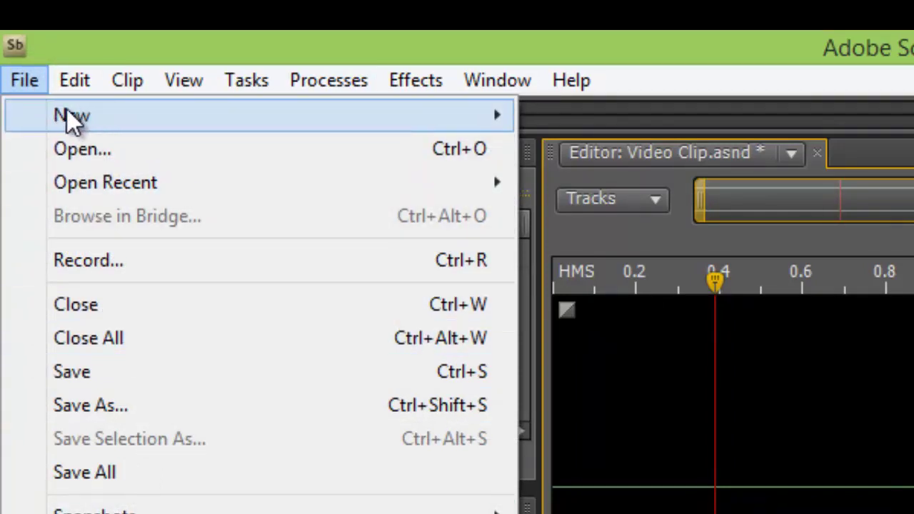
pyautogui.moveTo(61, 116)
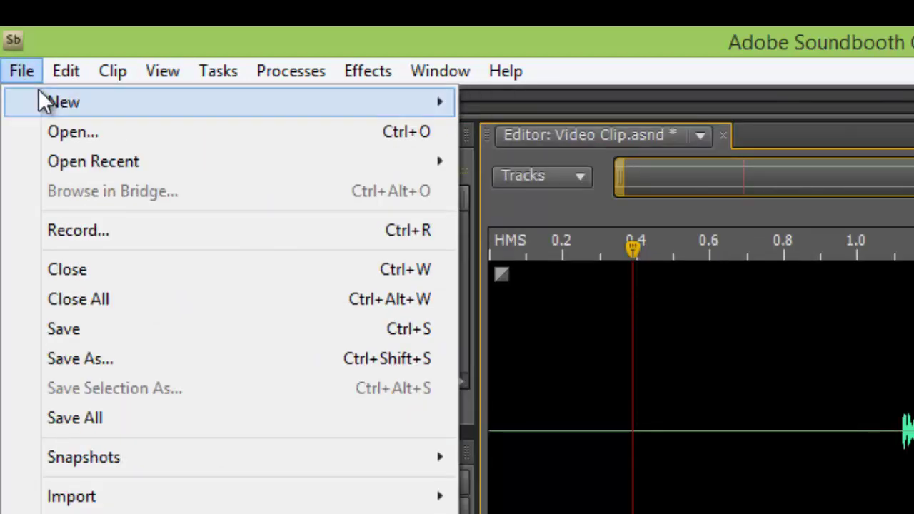
pyautogui.moveTo(39, 91)
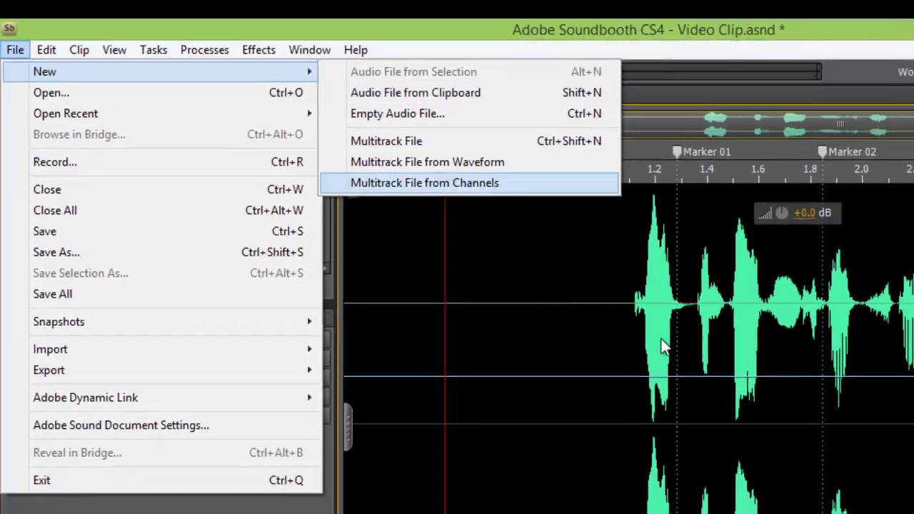
# - Select the first sound in the waveform, from about 1.06 to 1.37 s, and create a new audio file from the selection
pyautogui.click(515, 247)
pyautogui.moveTo(487, 246); pyautogui.dragTo(552, 247)
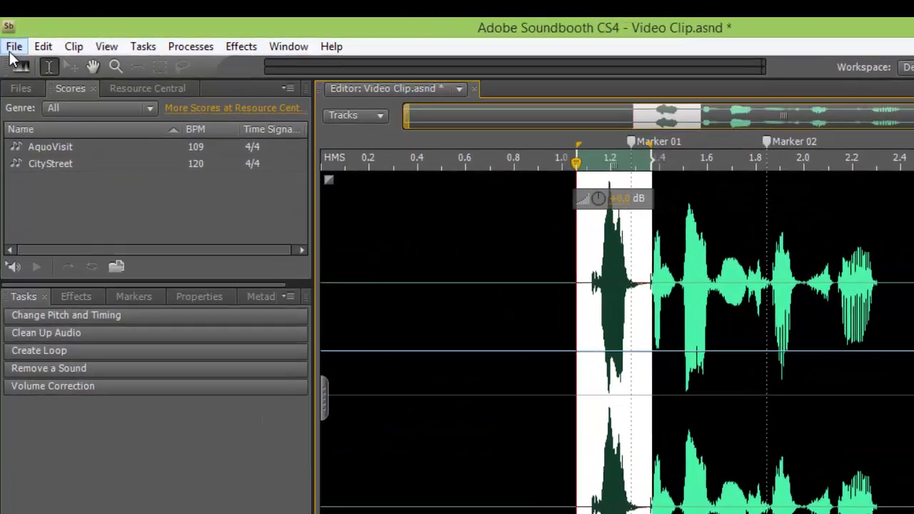
pyautogui.click(13, 47)
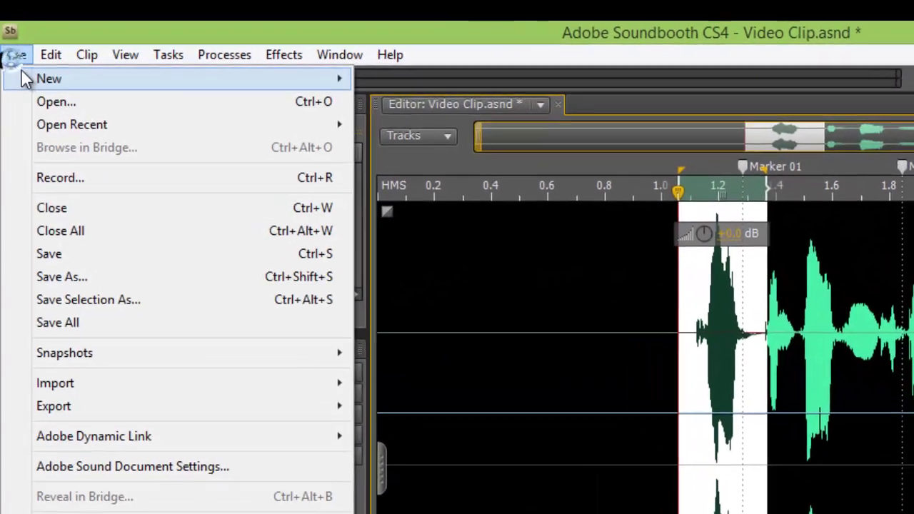
pyautogui.moveTo(119, 67)
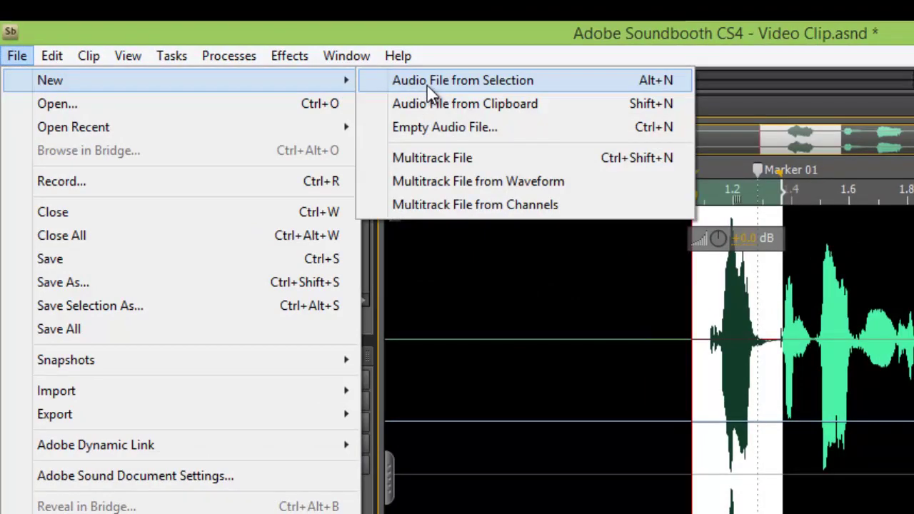
pyautogui.click(470, 82)
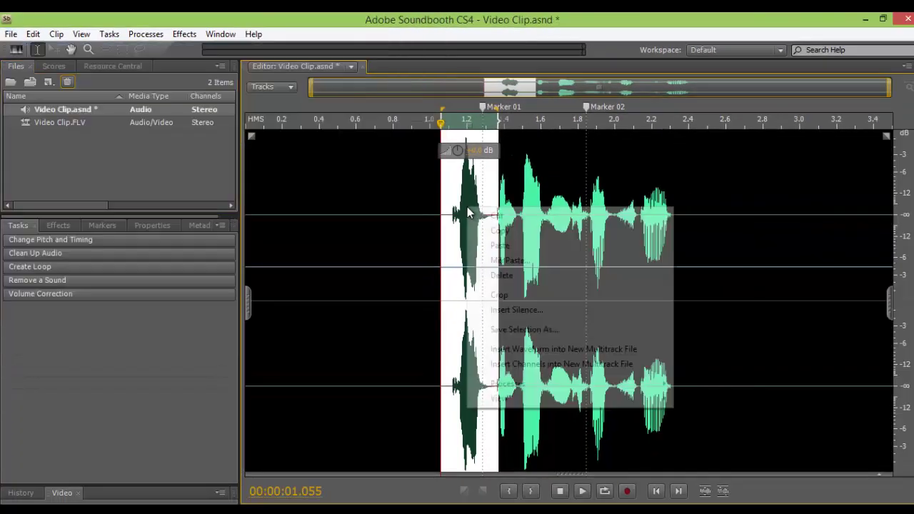
# - Copy the selected section of the Video Clip waveform and create a new audio file from the clipboard
pyautogui.click(499, 231)
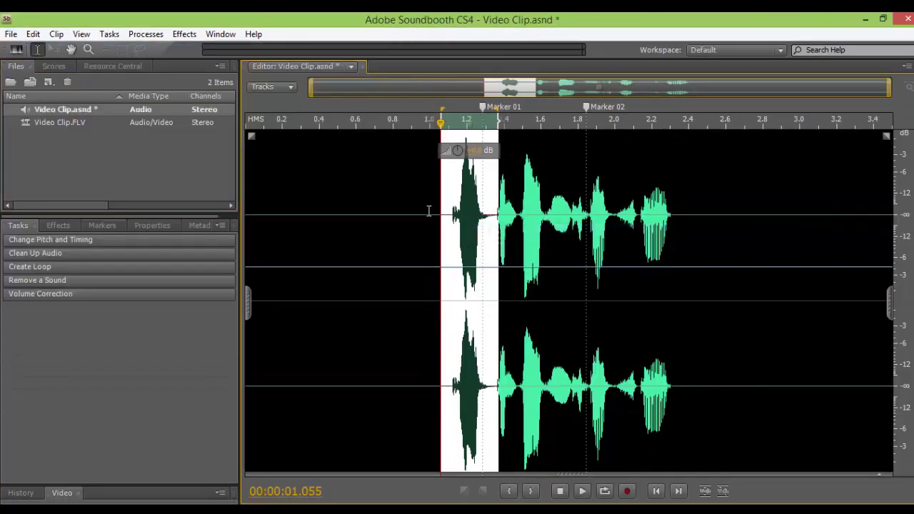
pyautogui.click(13, 34)
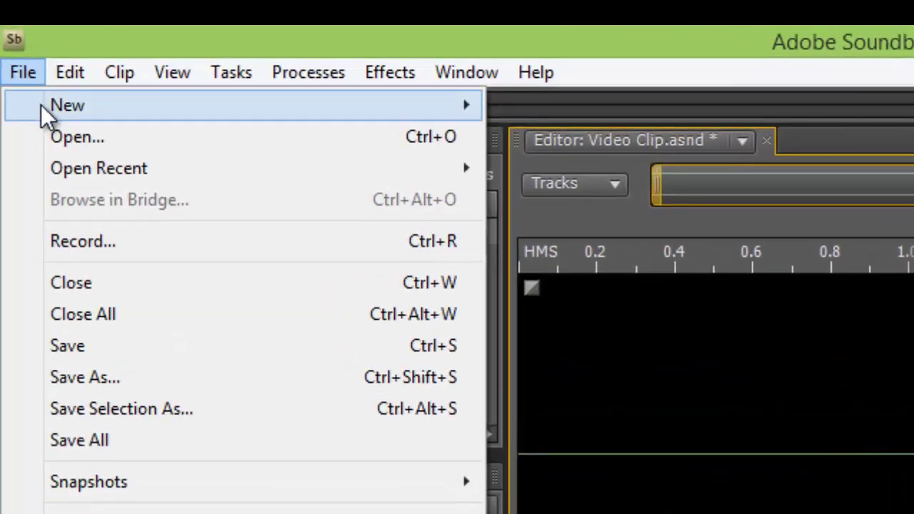
pyautogui.moveTo(243, 61)
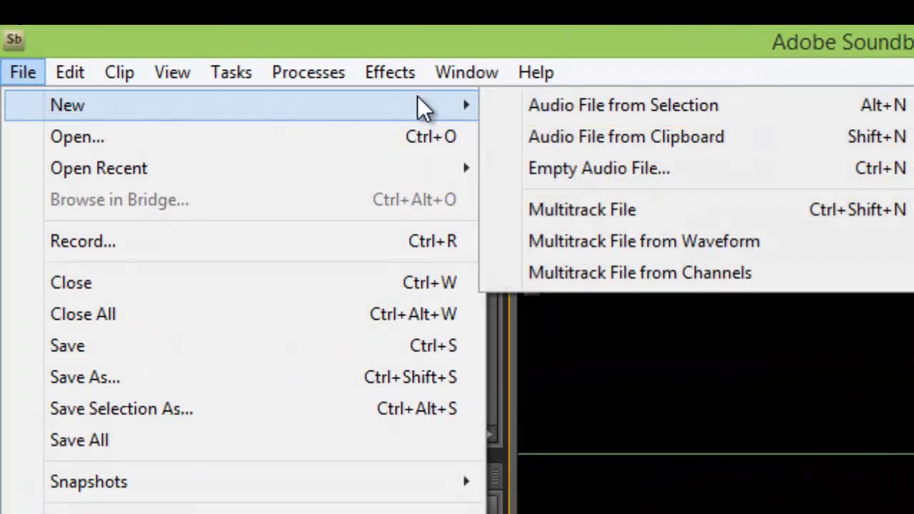
pyautogui.click(596, 140)
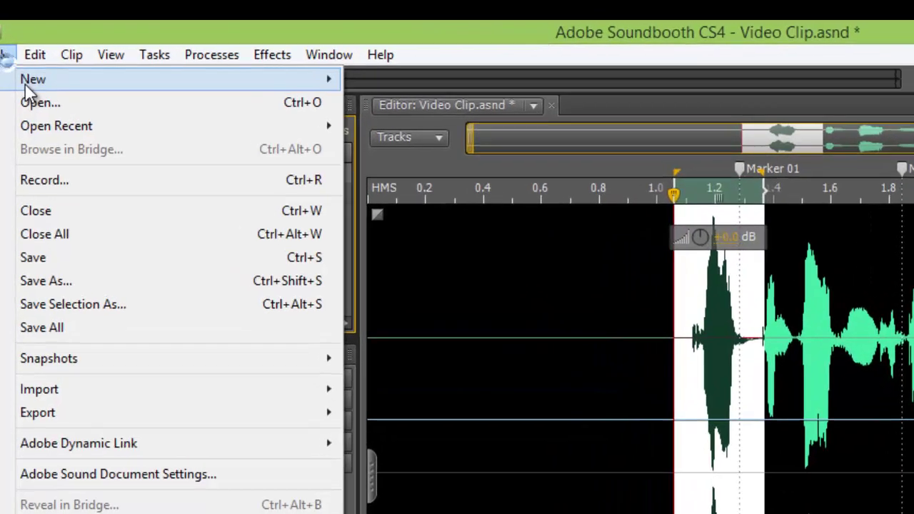
# - Create a new empty multitrack file and add a second audio track to it
pyautogui.moveTo(25, 83)
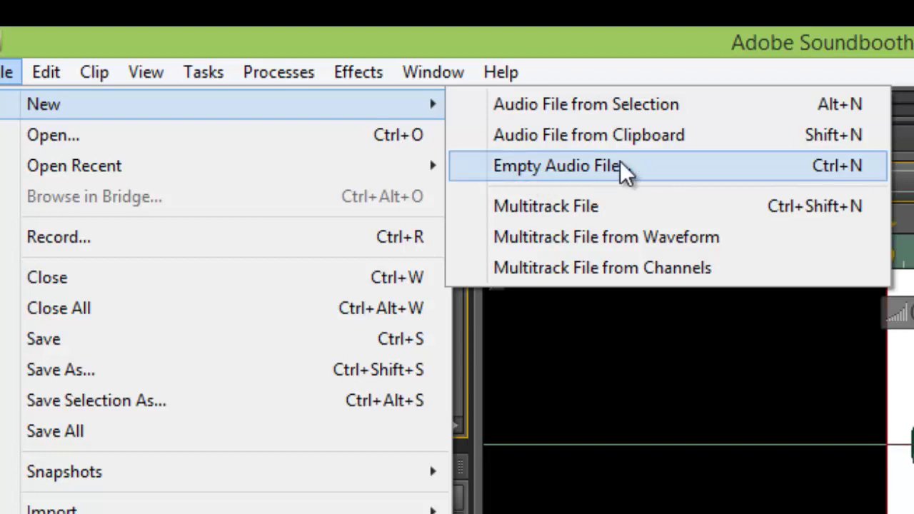
pyautogui.click(595, 209)
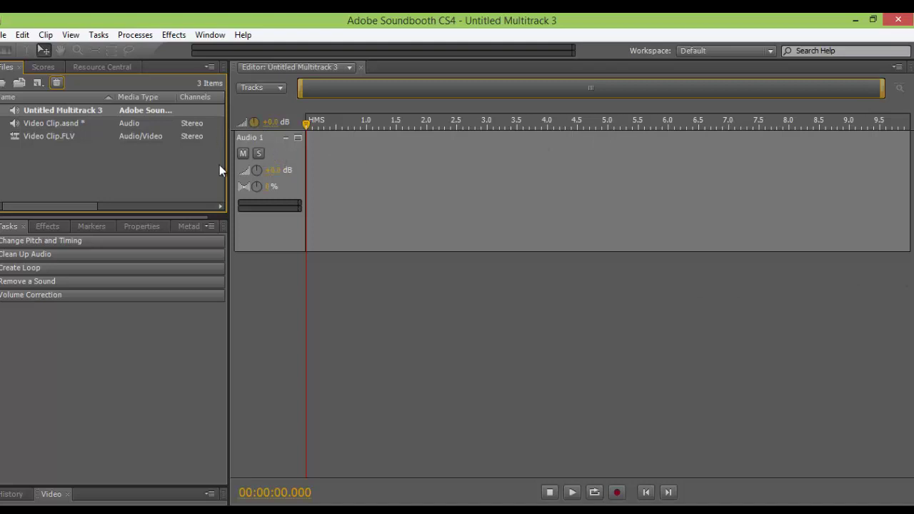
pyautogui.click(279, 87)
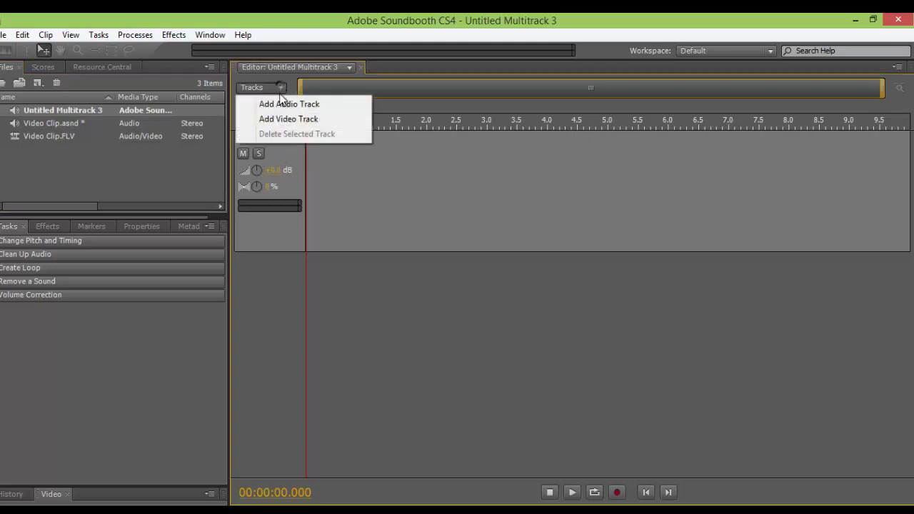
pyautogui.click(279, 104)
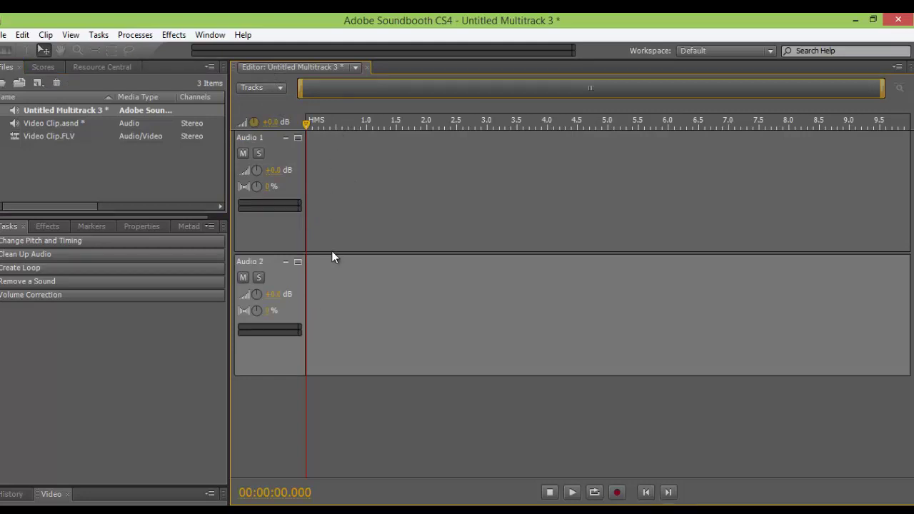
# - Remove the untitled multitrack file and create a new multitrack file from the Video Clip waveform
pyautogui.click(60, 84)
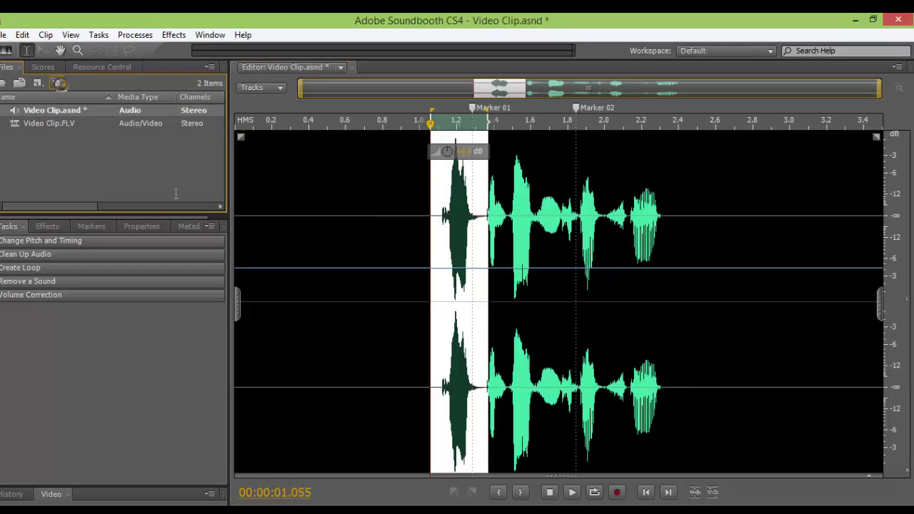
pyautogui.click(3, 35)
pyautogui.moveTo(15, 51)
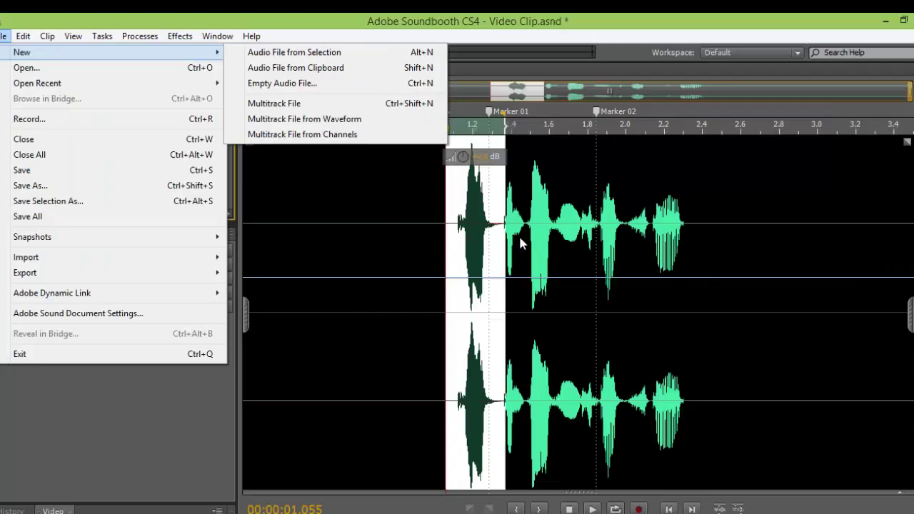
pyautogui.click(363, 119)
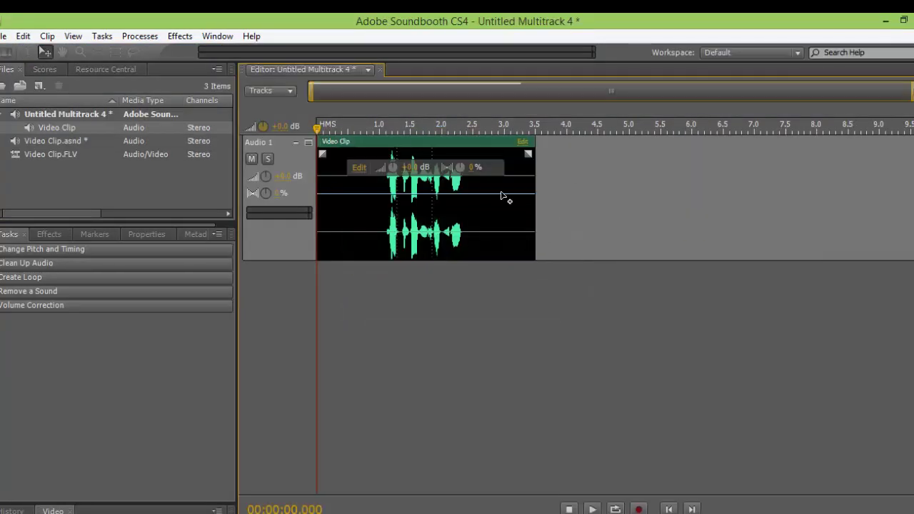
pyautogui.click(9, 37)
pyautogui.moveTo(22, 52)
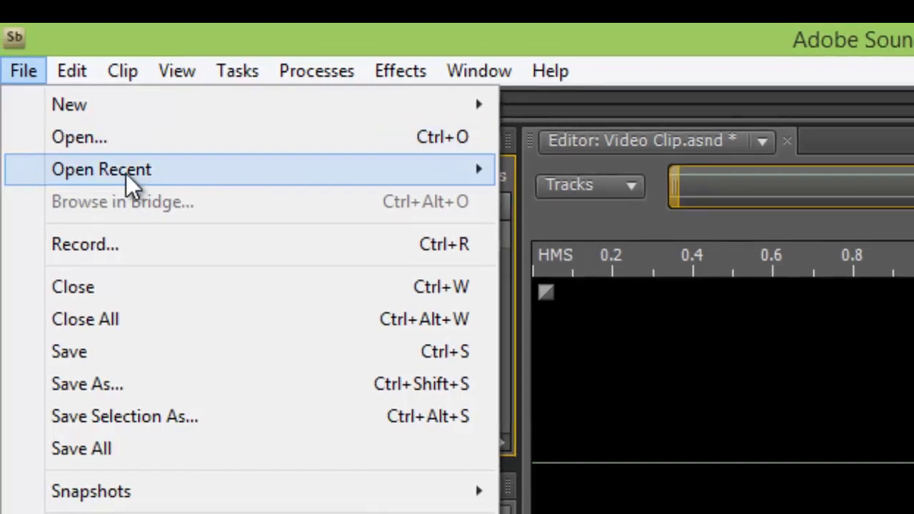
pyautogui.moveTo(143, 172)
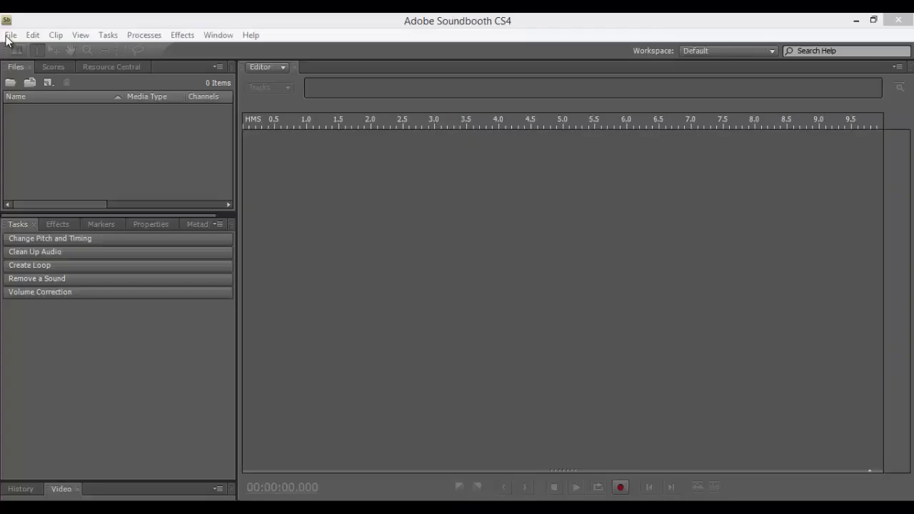
# - Open the Record dialog and check the microphone's input level on the meter
pyautogui.click(20, 75)
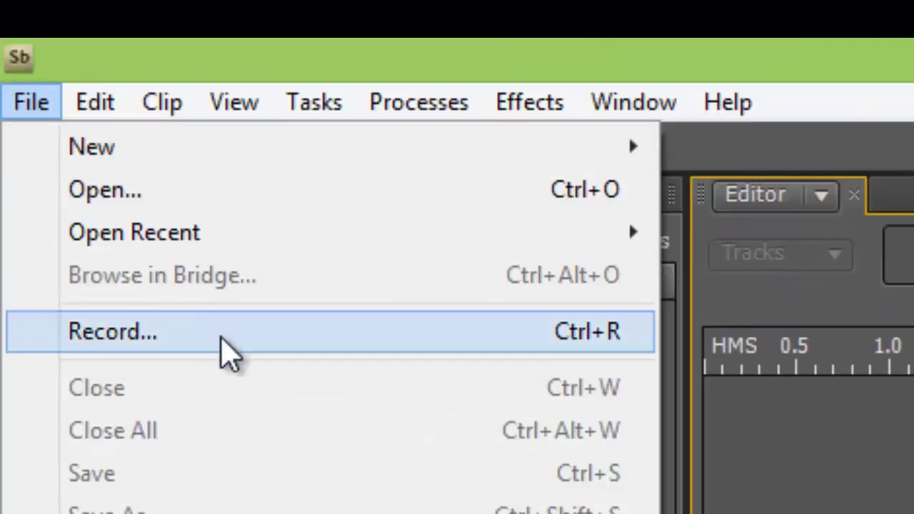
pyautogui.click(227, 350)
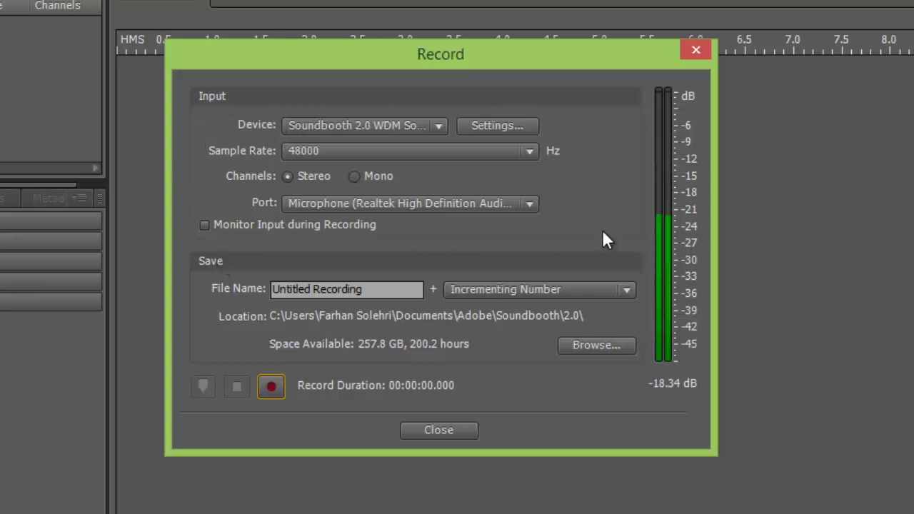
pyautogui.moveTo(666, 209)
pyautogui.moveTo(665, 274)
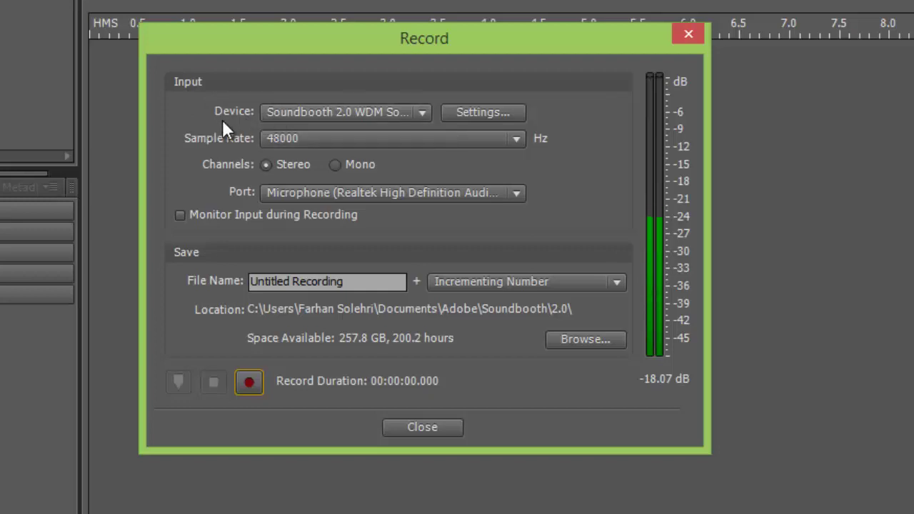
# - Review the device, sample rate and port choices for the recording input
pyautogui.click(422, 112)
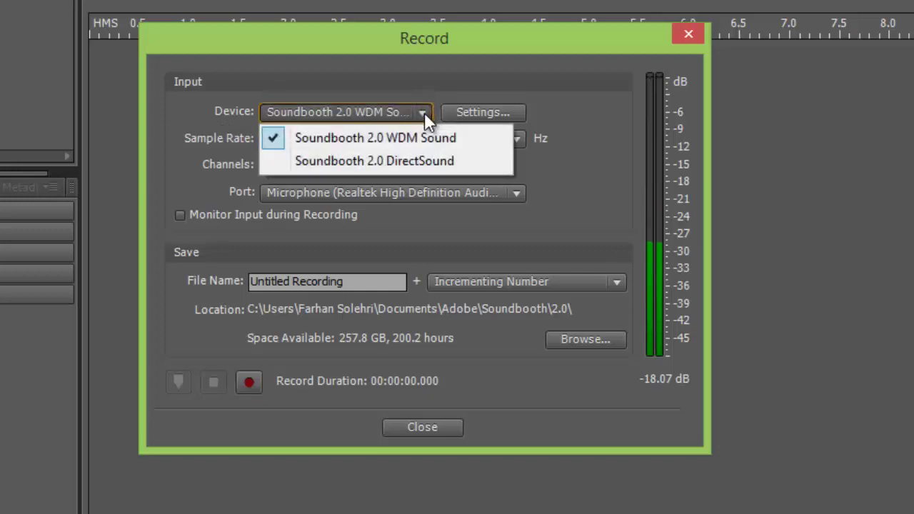
pyautogui.click(204, 115)
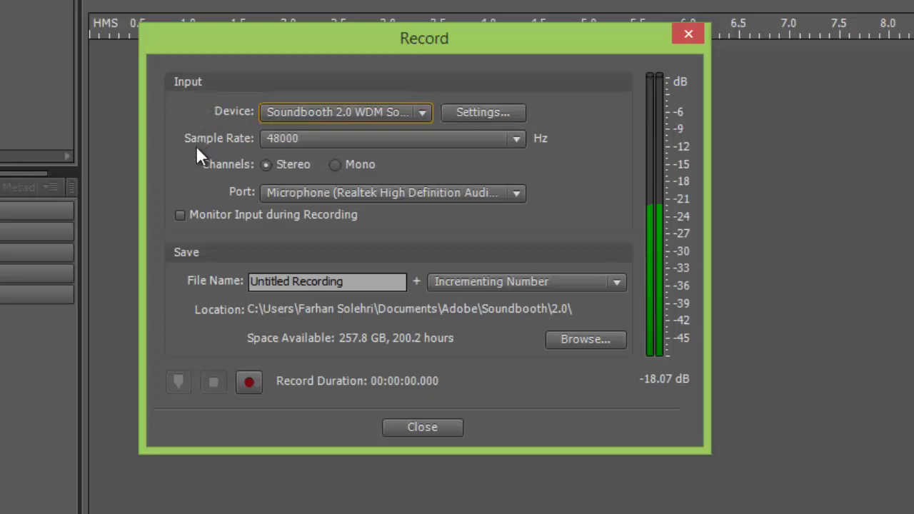
pyautogui.click(512, 141)
pyautogui.click(517, 172)
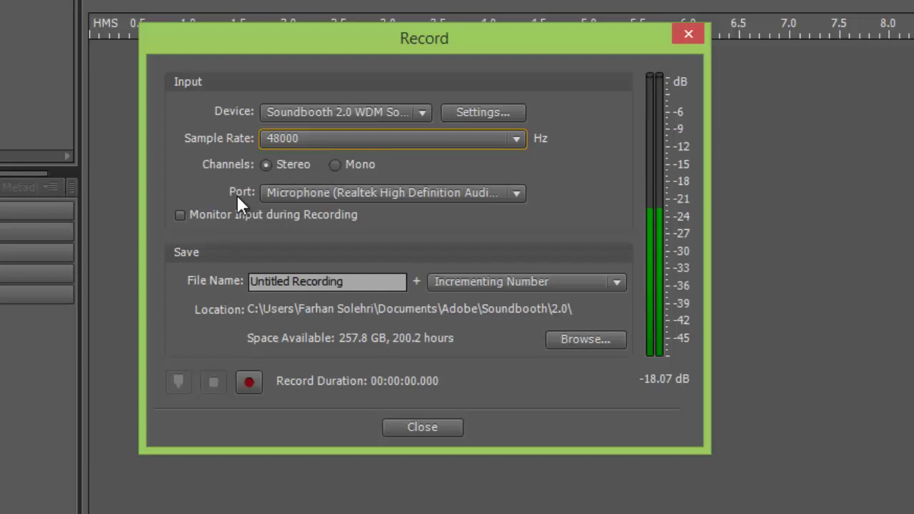
pyautogui.click(498, 195)
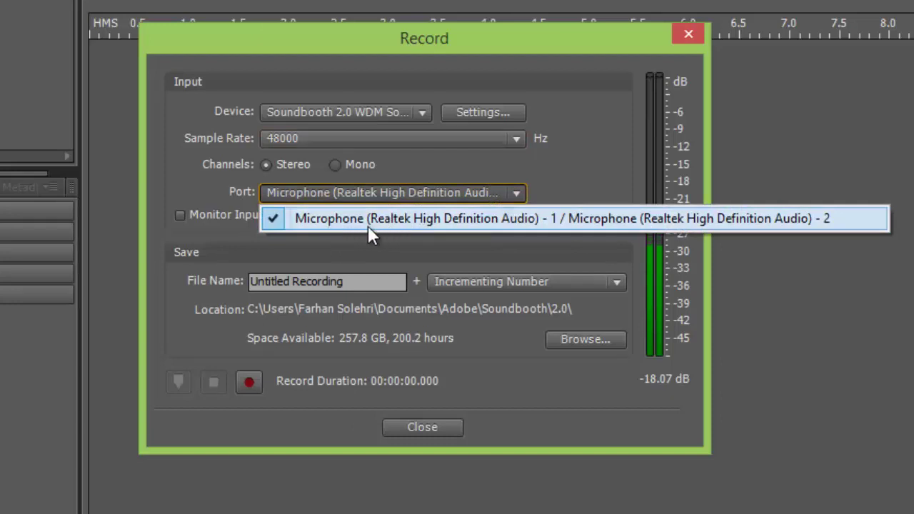
pyautogui.click(567, 178)
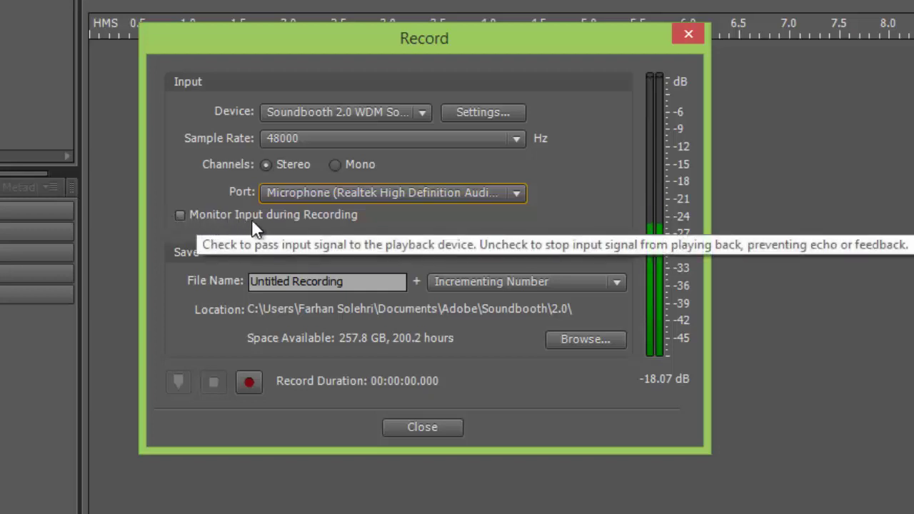
# - Turn input monitoring during recording on and back off
pyautogui.click(180, 214)
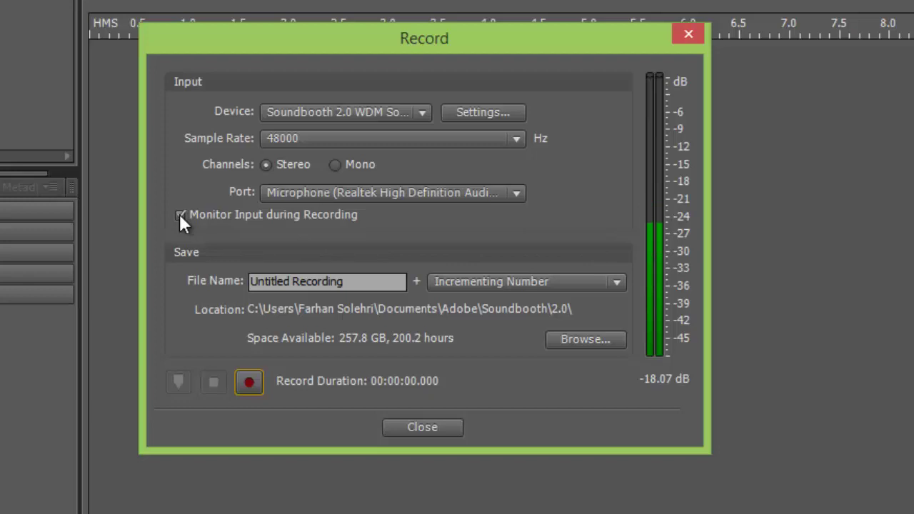
pyautogui.click(180, 214)
# - Review the recording's file name and the available incrementing number and date-time suffix options
pyautogui.click(357, 281)
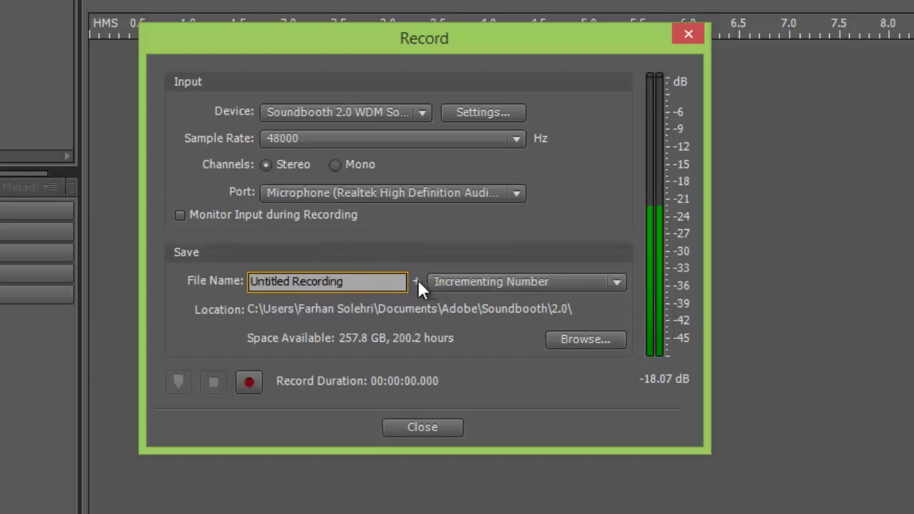
pyautogui.click(615, 283)
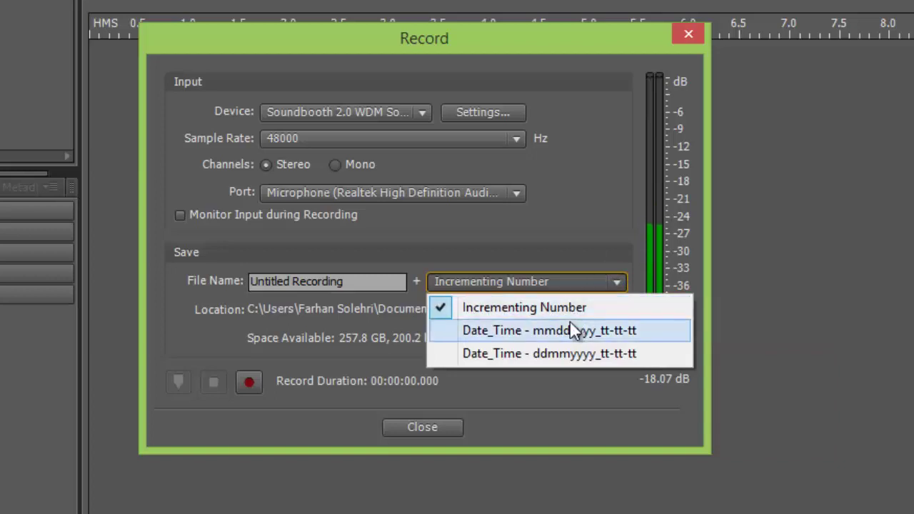
pyautogui.click(578, 371)
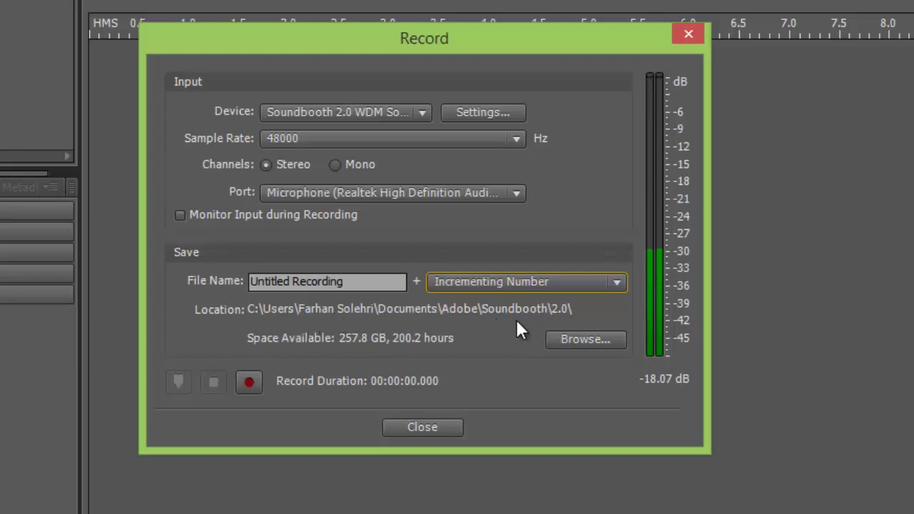
# - Browse the Adobe folders for the recorded files location and leave the folder chooser without changing it
pyautogui.click(564, 339)
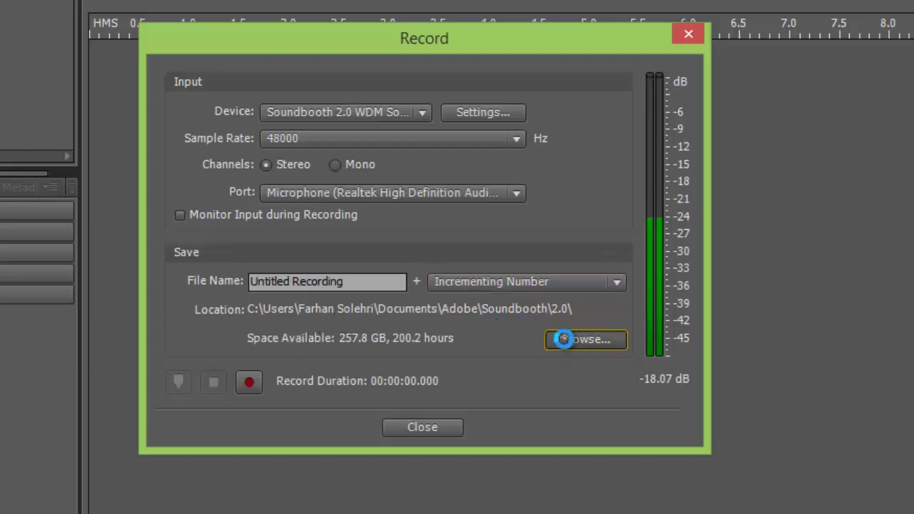
pyautogui.click(379, 238)
pyautogui.click(375, 327)
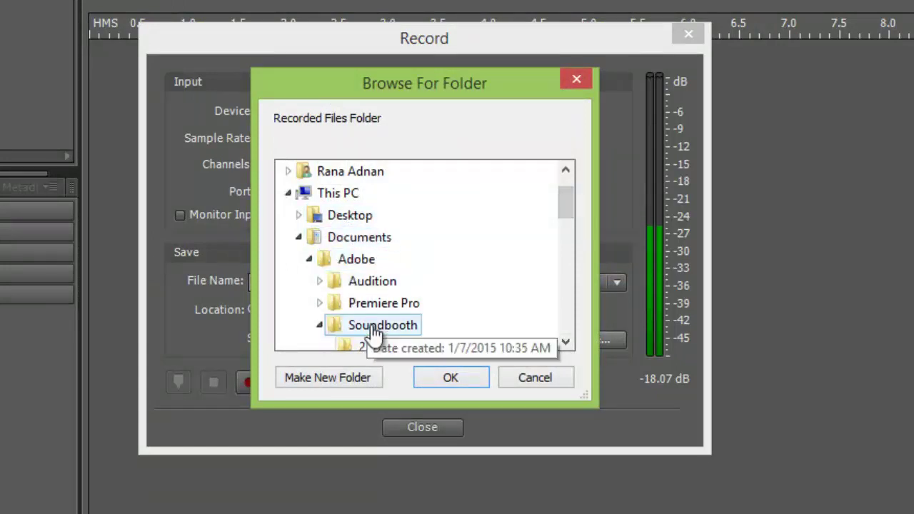
pyautogui.click(520, 376)
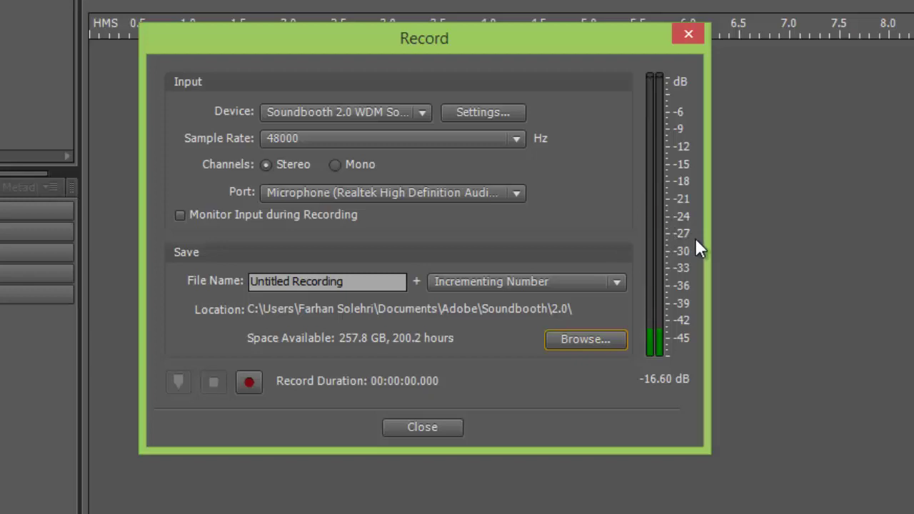
# - Make two short stereo microphone recordings and close the Record dialog
pyautogui.click(256, 382)
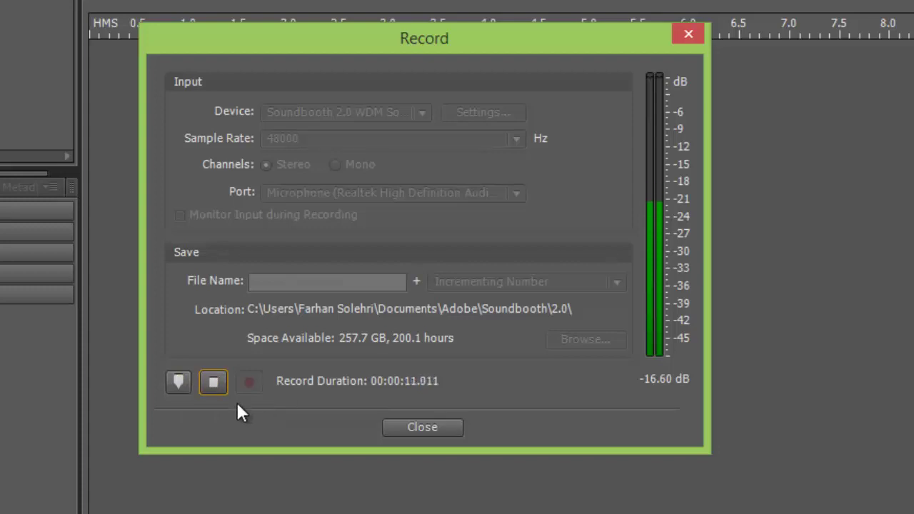
pyautogui.click(214, 382)
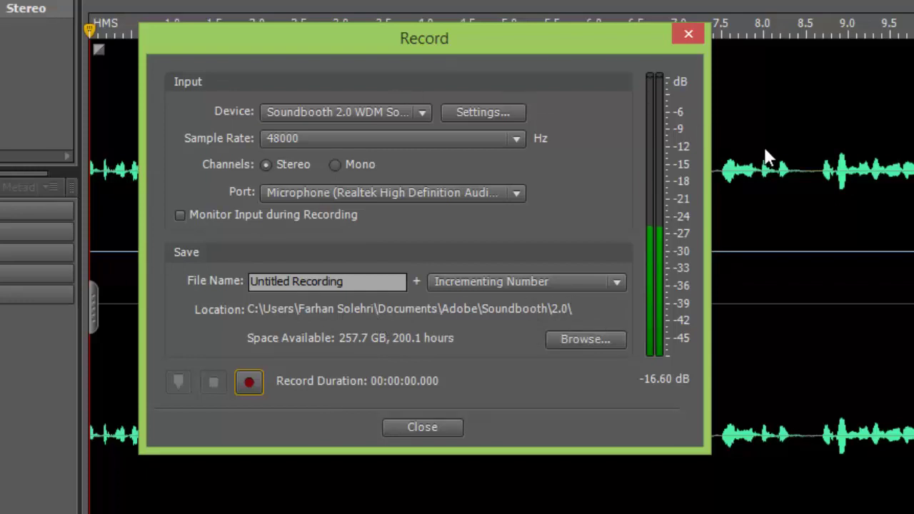
pyautogui.click(250, 382)
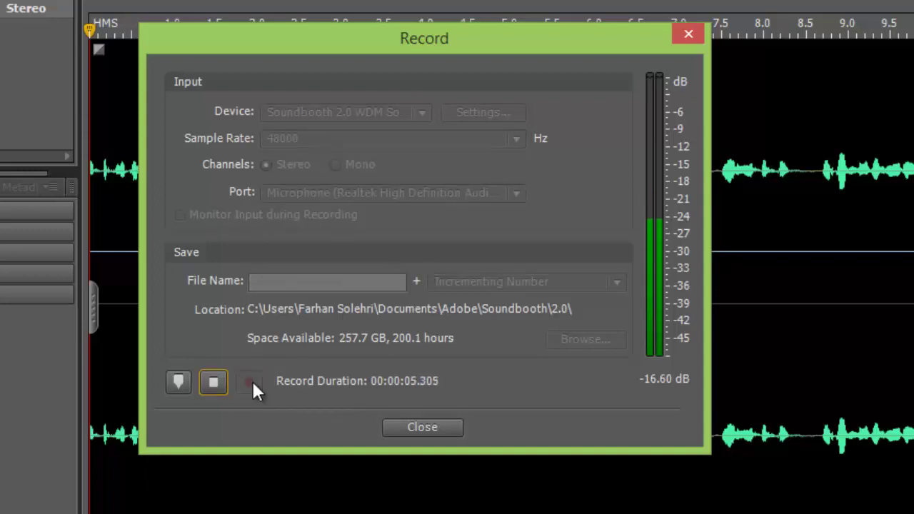
pyautogui.click(215, 381)
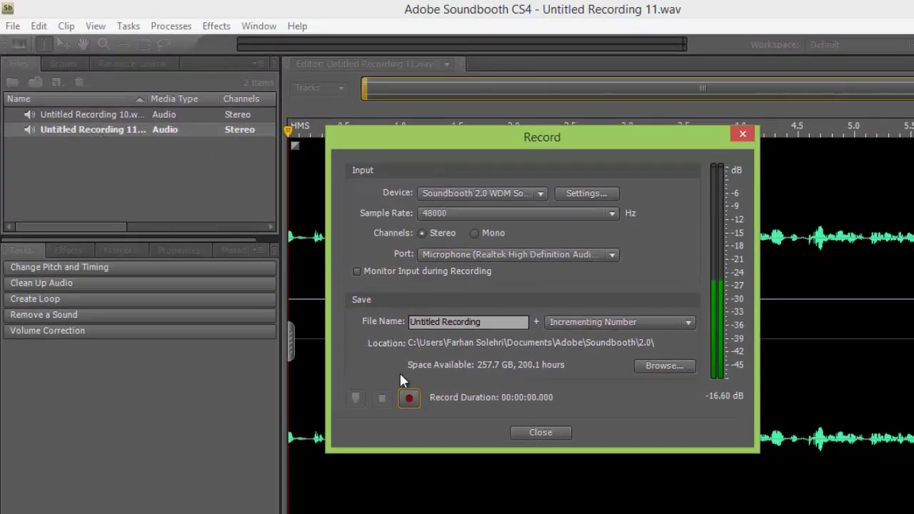
pyautogui.click(535, 433)
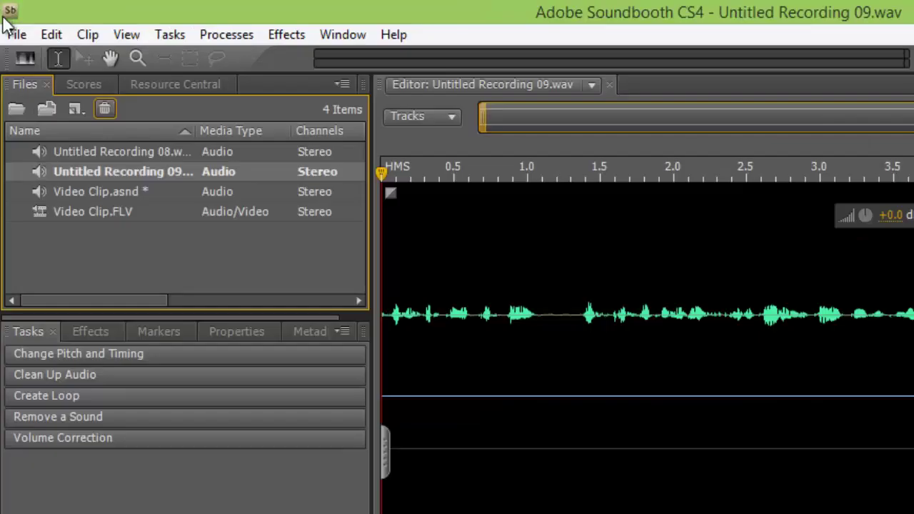
# - Close the Untitled Recording 09 file
pyautogui.click(14, 33)
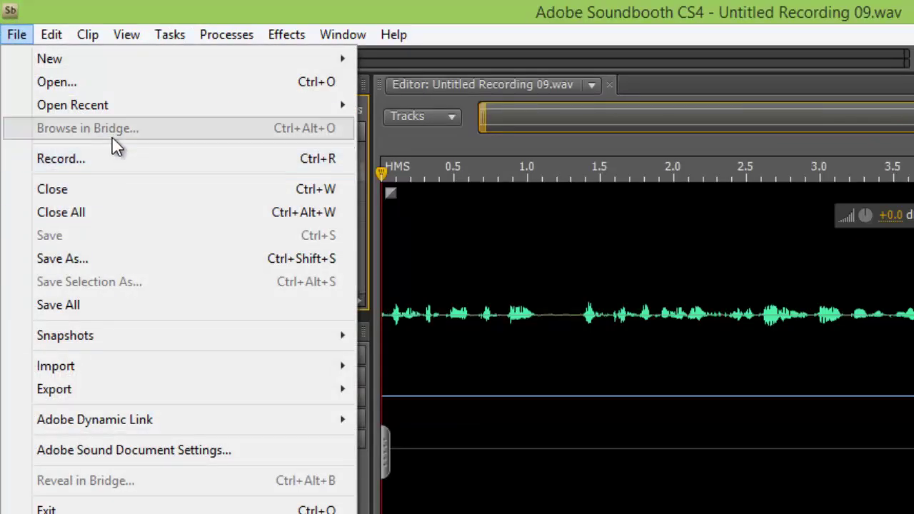
pyautogui.click(158, 9)
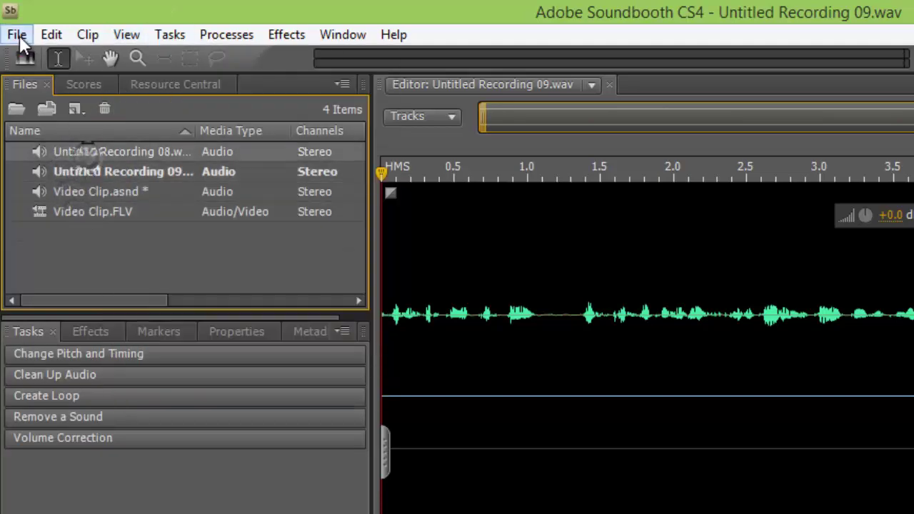
pyautogui.click(17, 34)
pyautogui.click(71, 192)
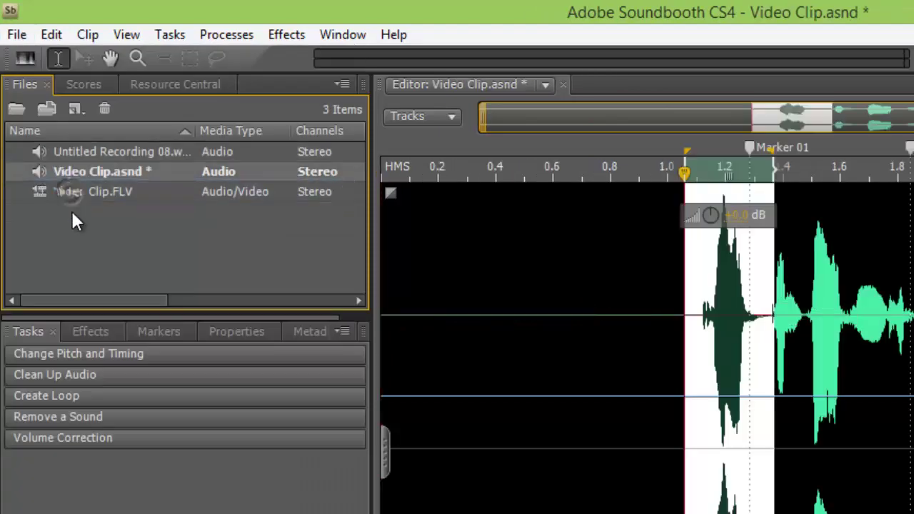
# - Examine which close and save commands are offered for Video Clip.asnd and for the unedited Video Clip.FLV
pyautogui.click(23, 39)
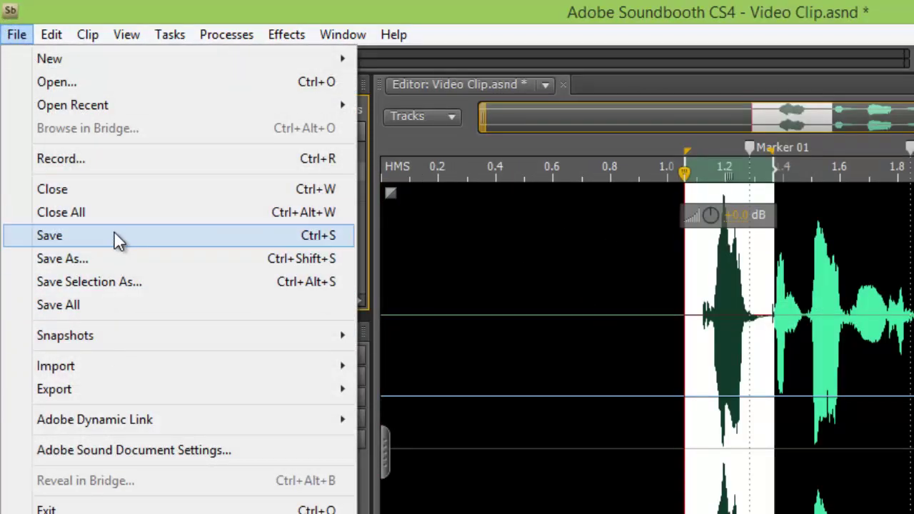
pyautogui.press('Escape')
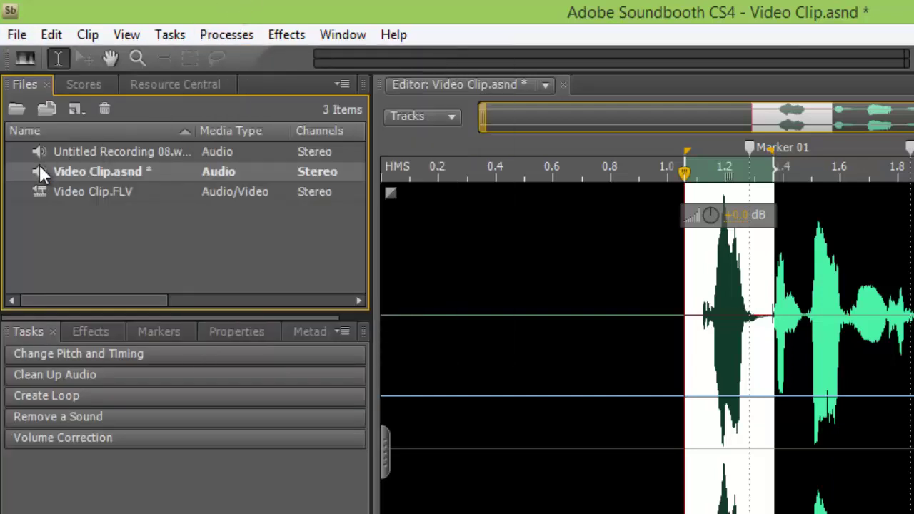
pyautogui.click(17, 34)
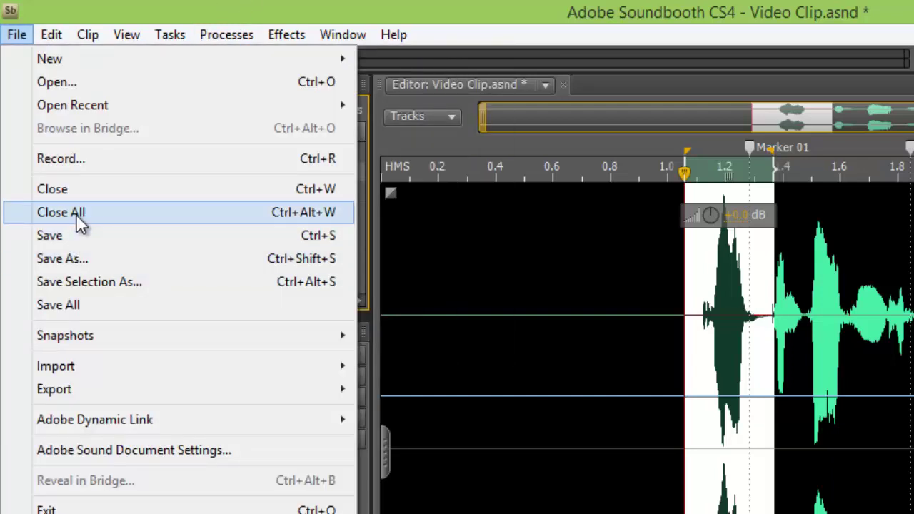
pyautogui.click(71, 235)
pyautogui.click(21, 35)
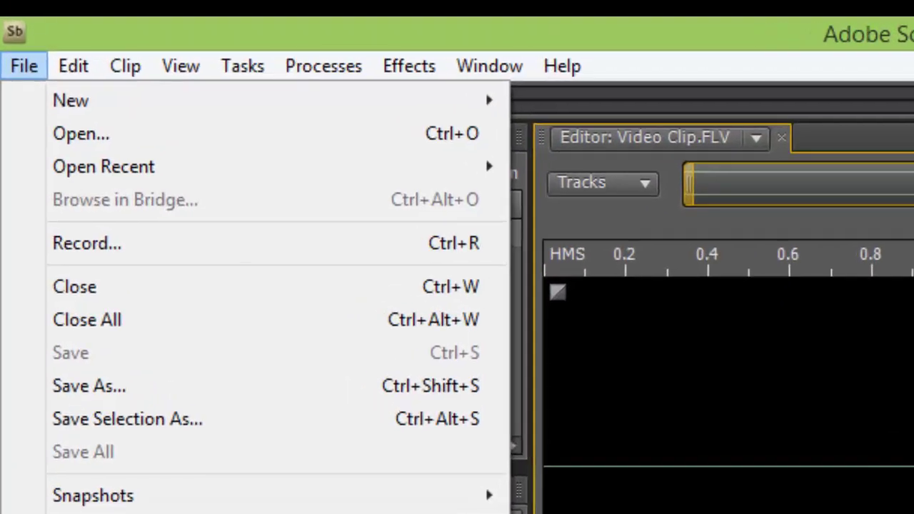
pyautogui.click(577, 388)
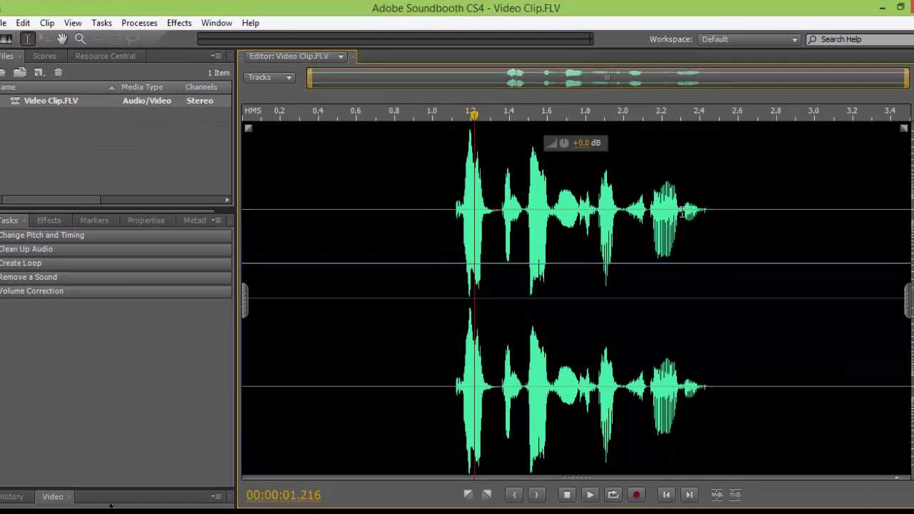
# - Select the end of the Video Clip.FLV waveform from about 2.29 s onward and delete it
pyautogui.moveTo(896, 281); pyautogui.dragTo(913, 278)
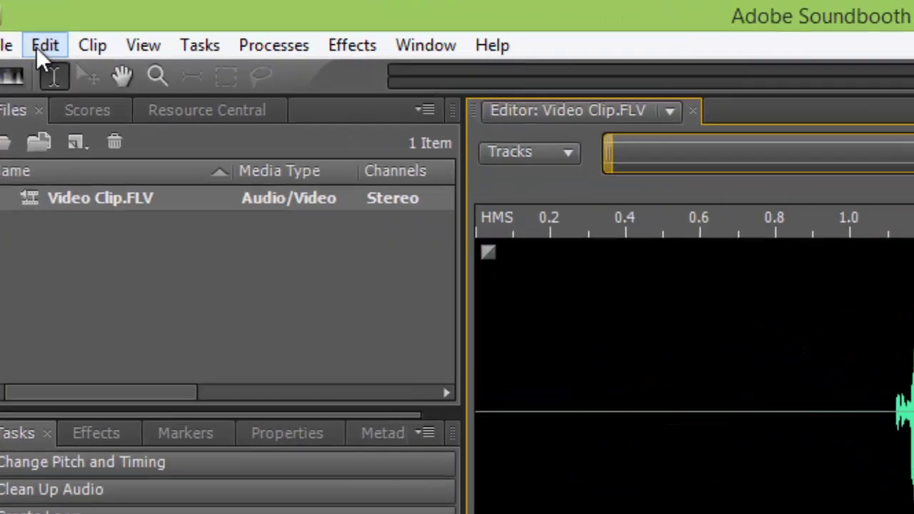
pyautogui.click(39, 47)
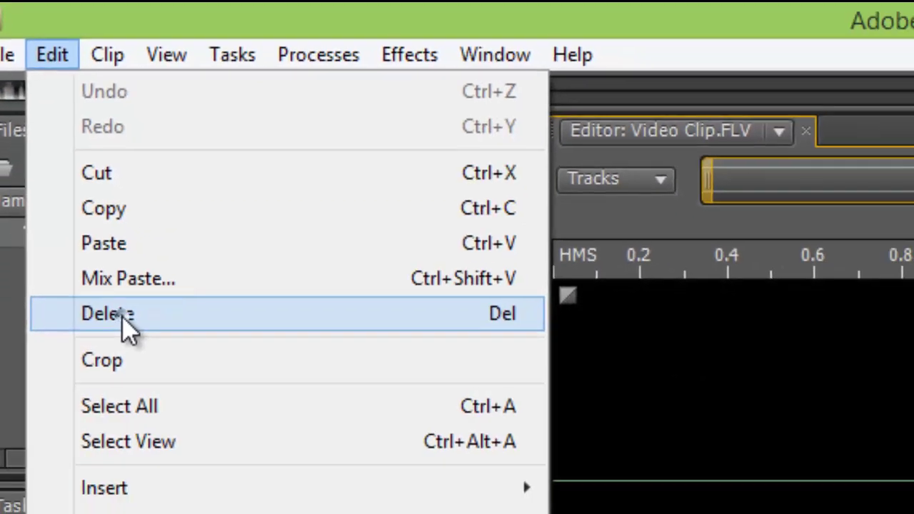
pyautogui.click(159, 410)
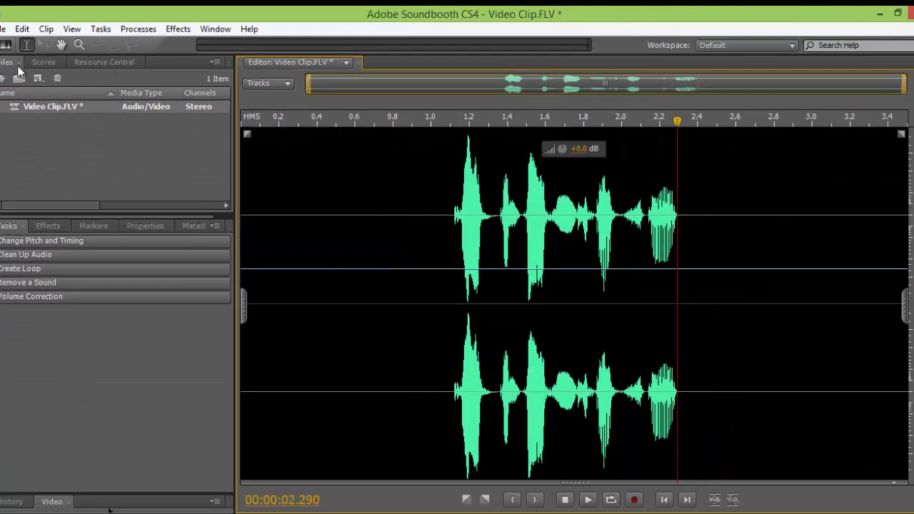
# - Save the edited video clip as the Adobe Sound Document Video Clip.asnd in the Music folder, overwriting the existing file
pyautogui.click(6, 28)
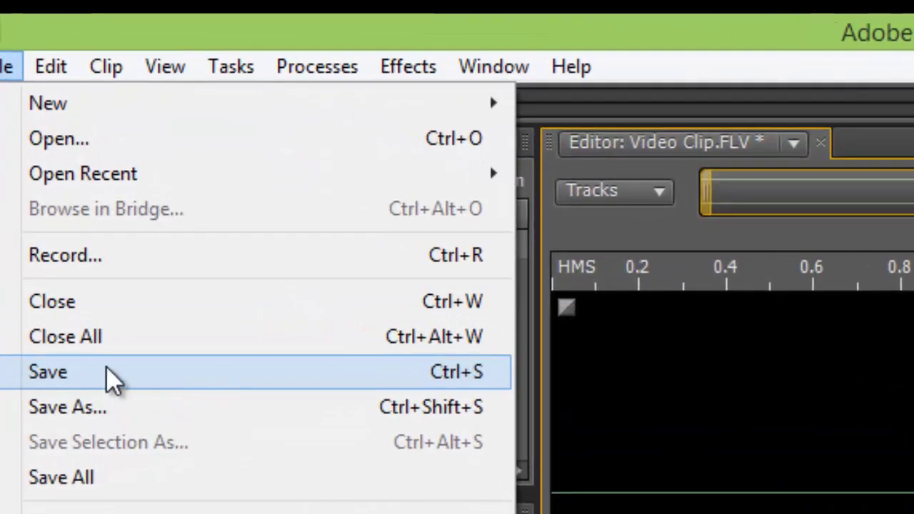
pyautogui.click(270, 388)
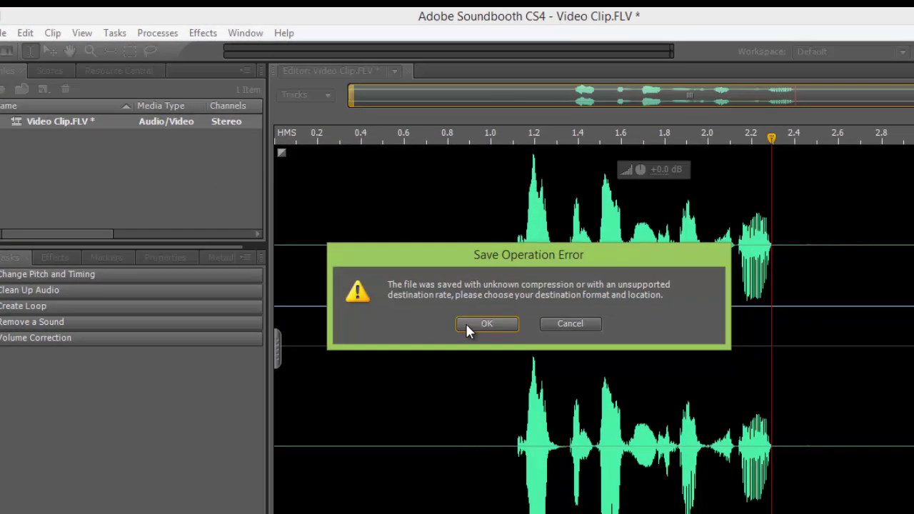
pyautogui.click(466, 326)
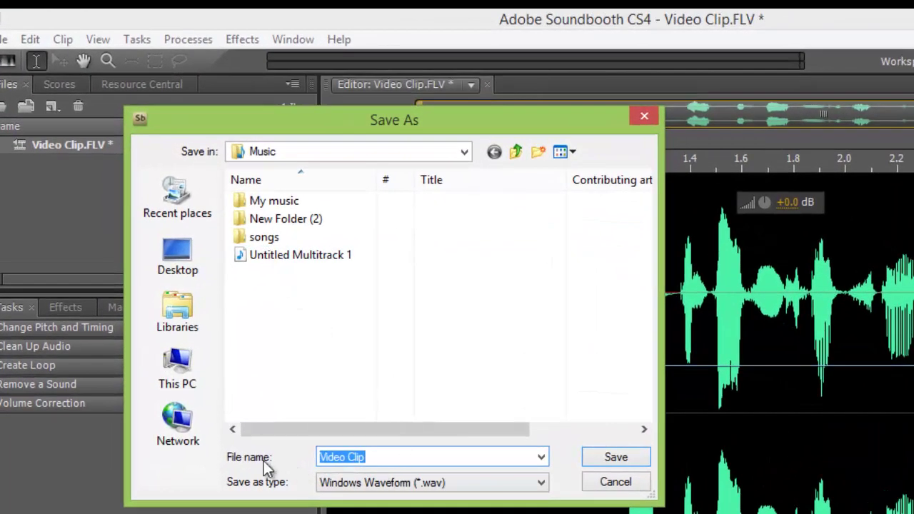
pyautogui.moveTo(392, 122); pyautogui.dragTo(409, 84)
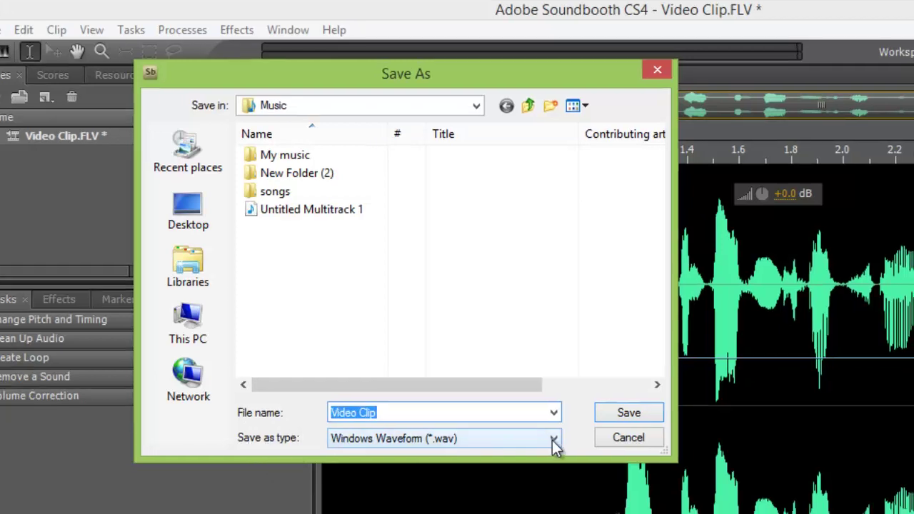
pyautogui.click(554, 439)
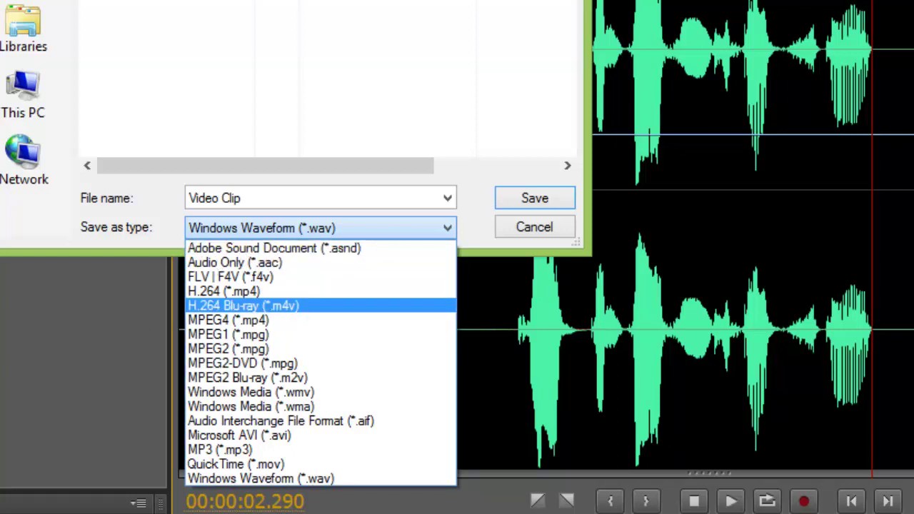
pyautogui.click(300, 248)
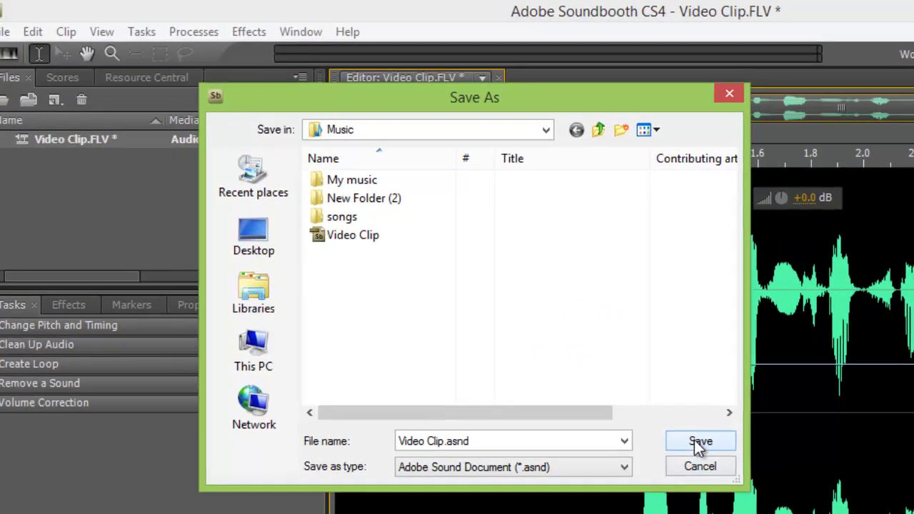
pyautogui.click(698, 443)
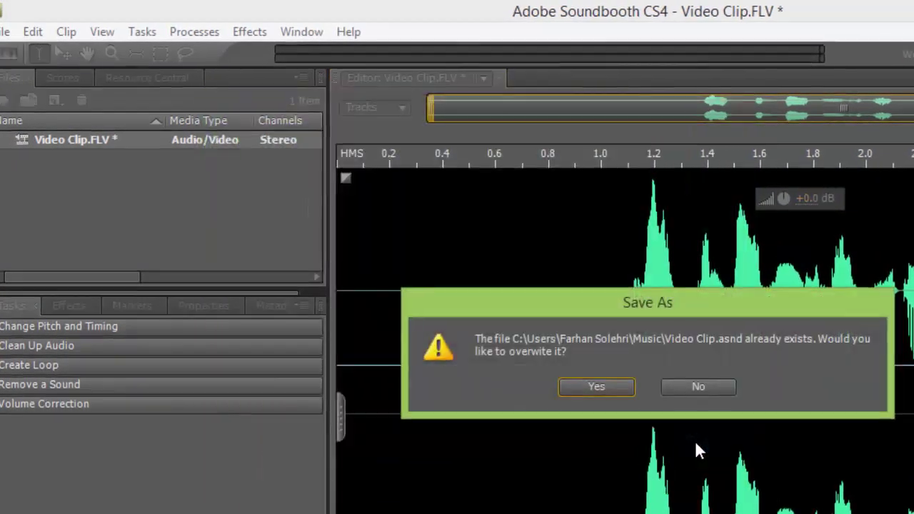
pyautogui.click(599, 386)
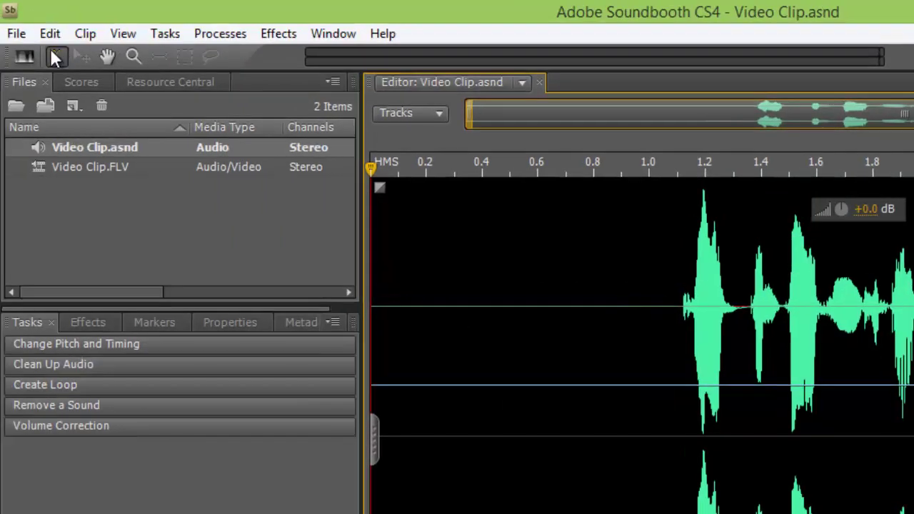
# - Select the Video Clip.asnd waveform from about 1.07 s to 1.49 s
pyautogui.click(17, 33)
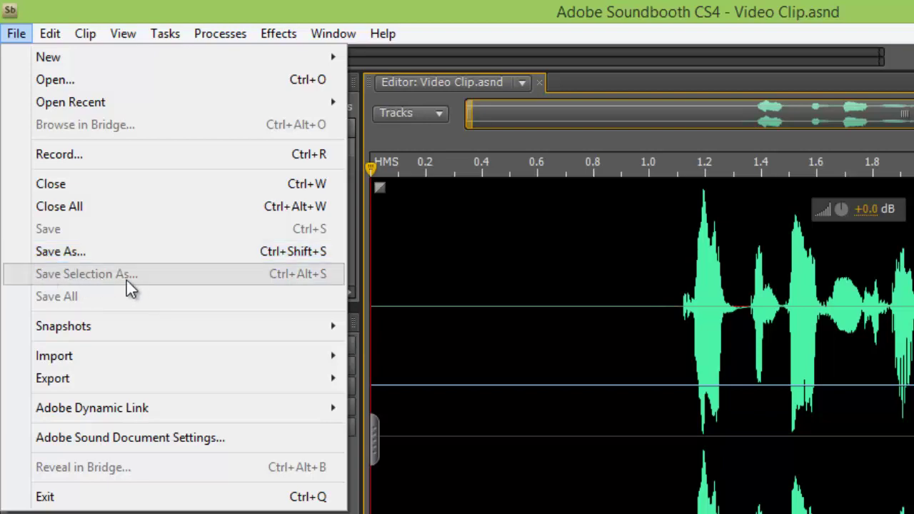
pyautogui.click(715, 307)
pyautogui.moveTo(670, 290); pyautogui.dragTo(776, 290)
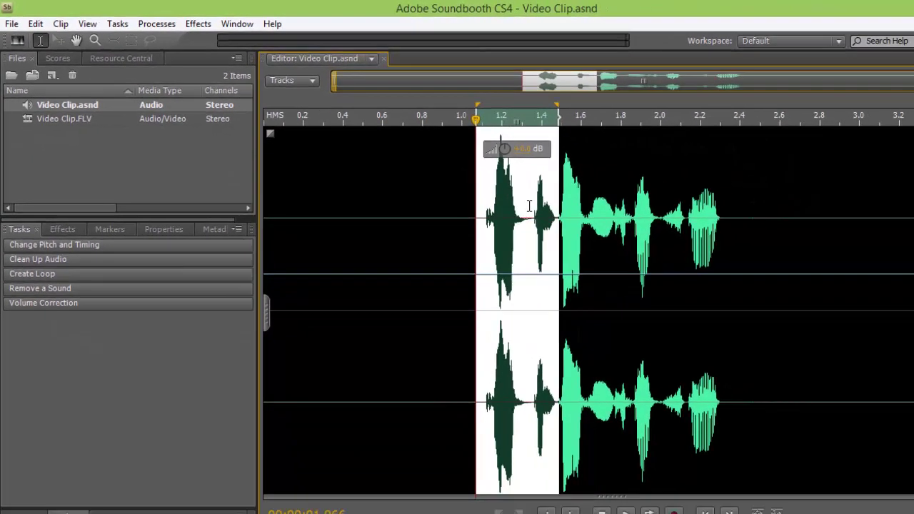
# - Create a snapshot of Video Clip.asnd under the name Untitled Snapshot 1
pyautogui.click(11, 24)
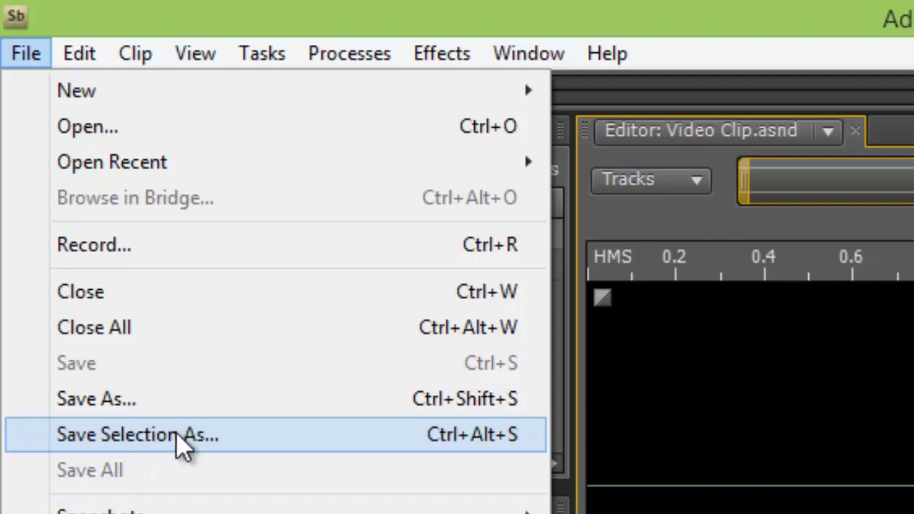
pyautogui.moveTo(179, 510)
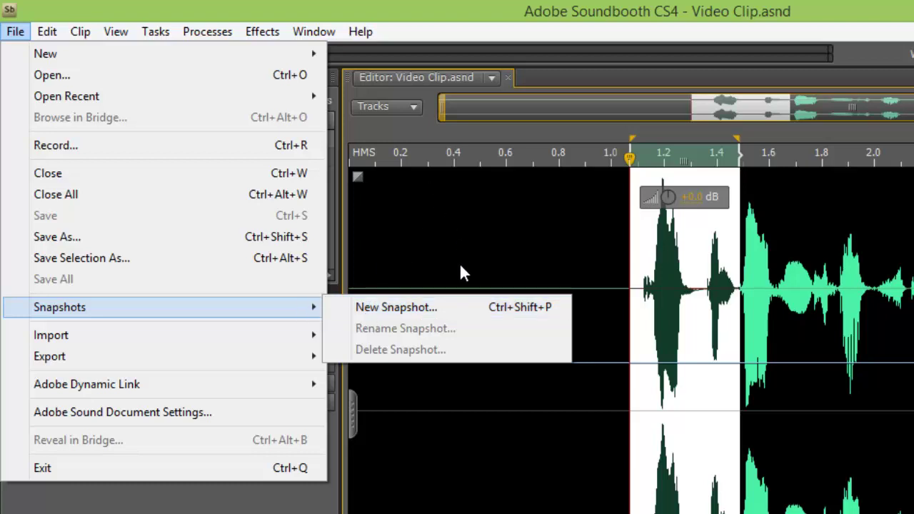
pyautogui.click(371, 312)
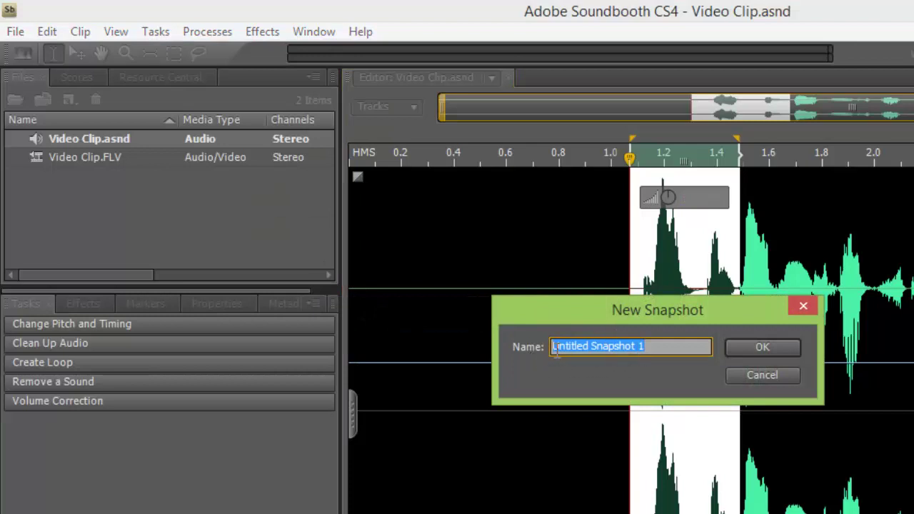
pyautogui.click(652, 346)
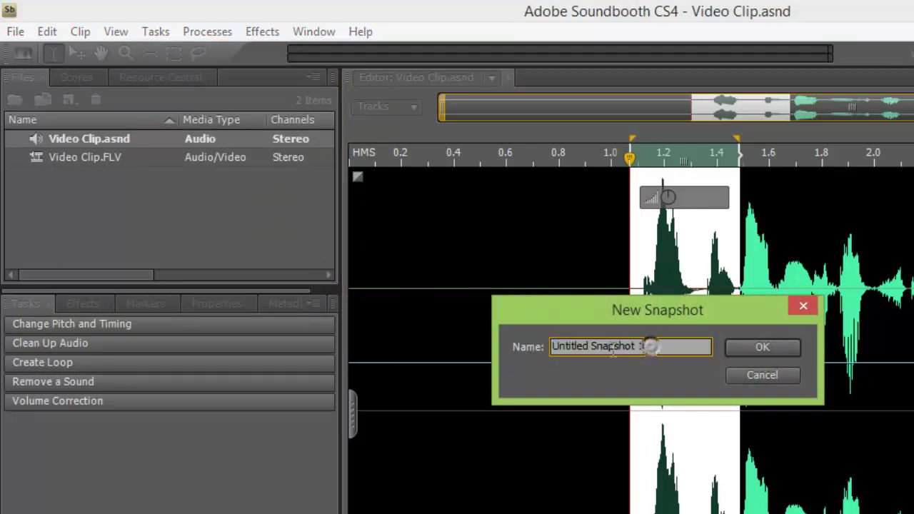
pyautogui.click(755, 345)
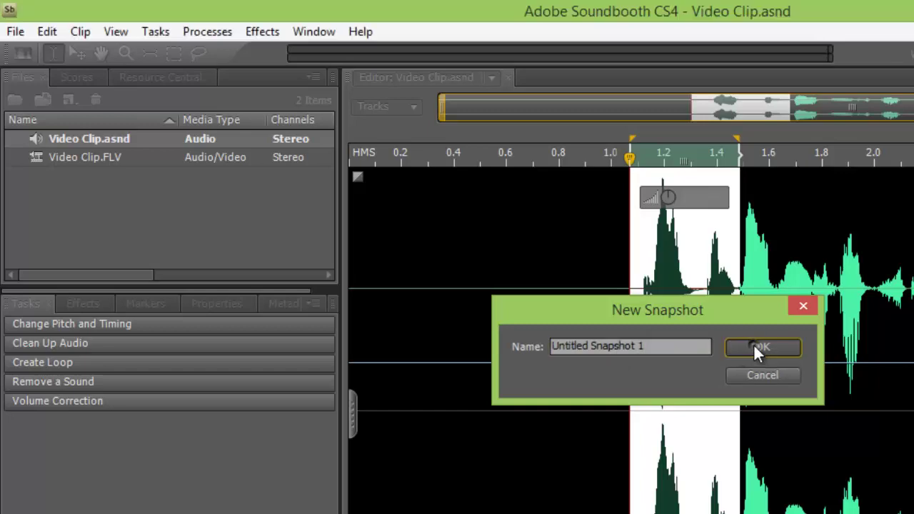
# - Examine the snapshot and import commands, including the Music folder contents offered for file import, without importing anything
pyautogui.click(17, 33)
pyautogui.moveTo(217, 307)
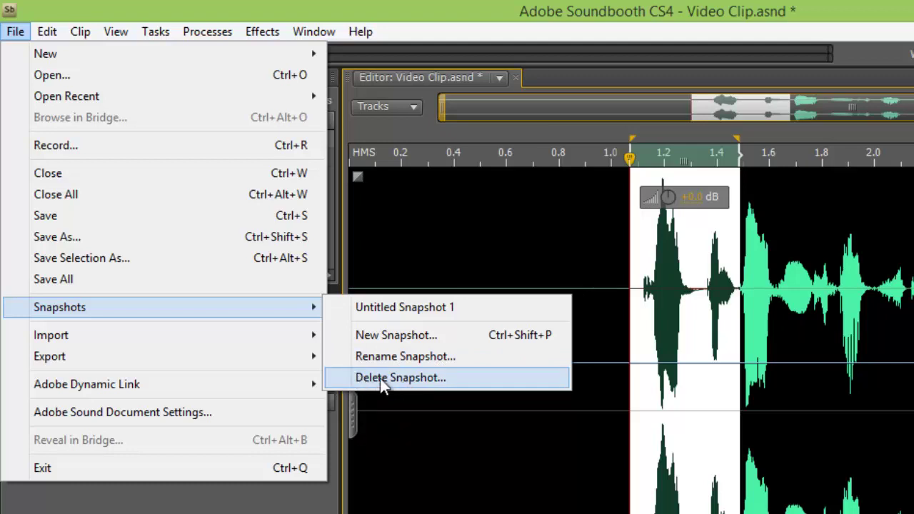
pyautogui.moveTo(138, 330)
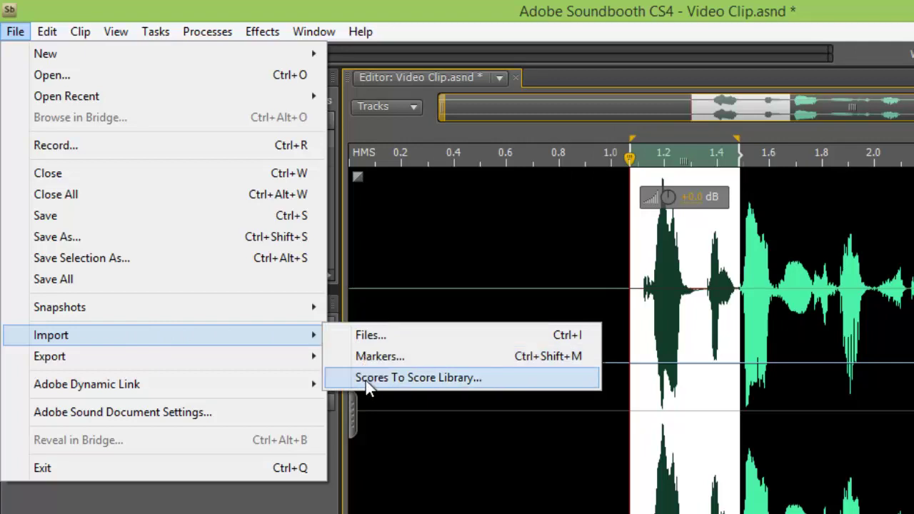
pyautogui.click(374, 335)
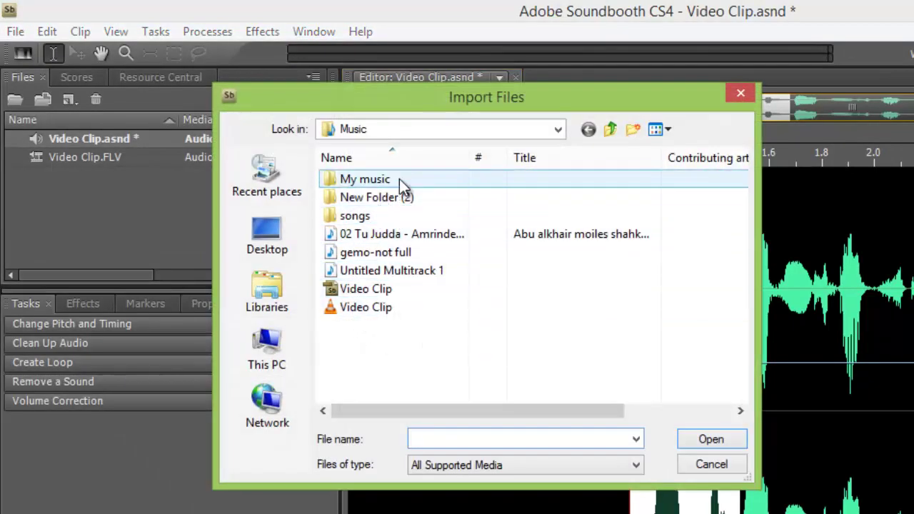
pyautogui.click(708, 465)
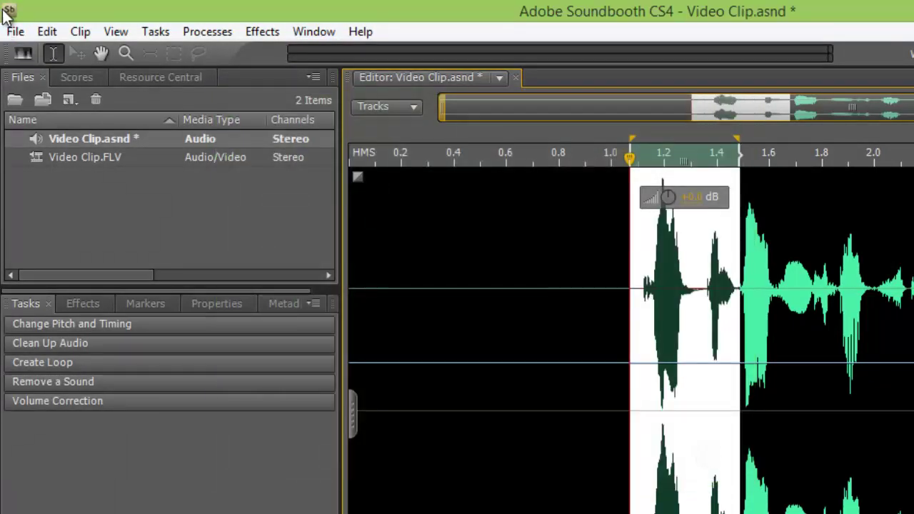
pyautogui.click(14, 31)
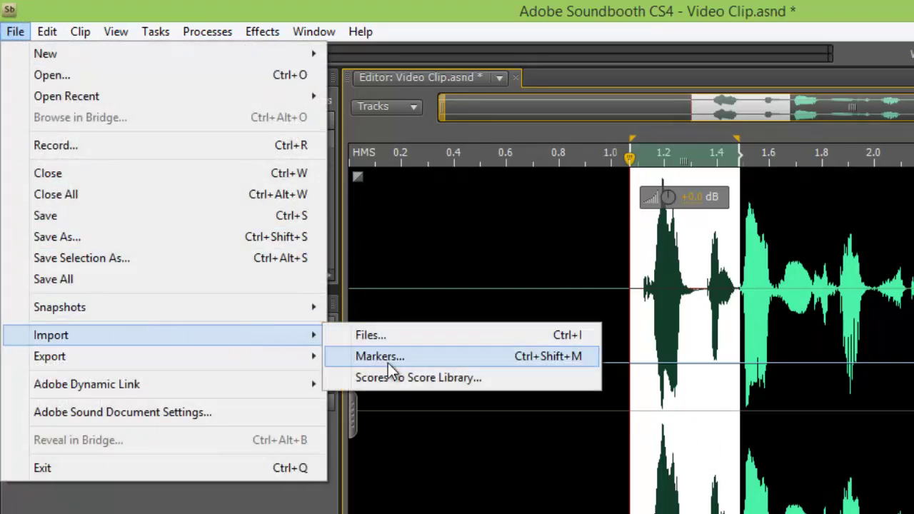
pyautogui.click(45, 31)
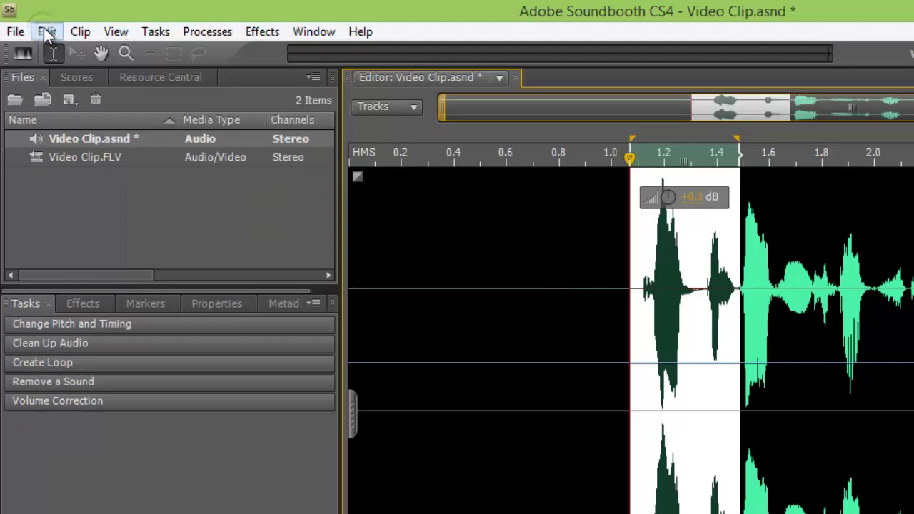
# - Place the playhead at about 1.2 s on the Video Clip.asnd timeline and set a Flash cue point there
pyautogui.click(46, 33)
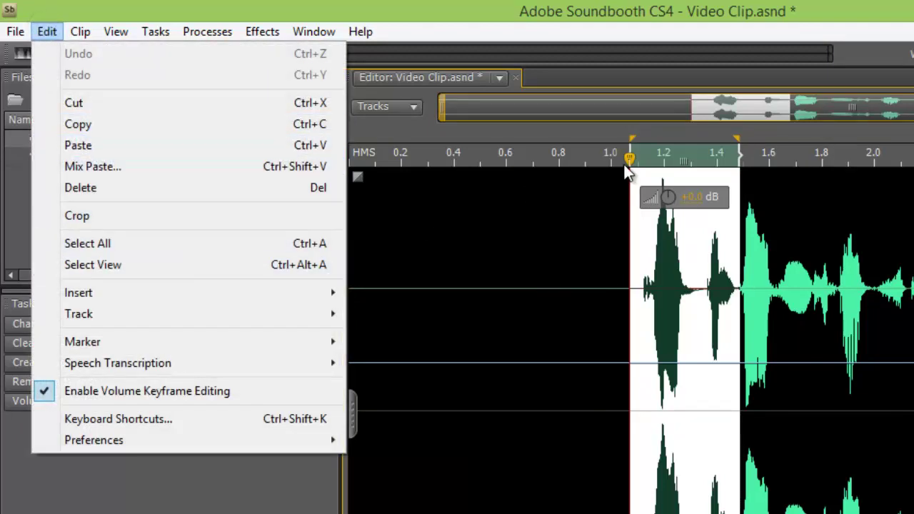
pyautogui.click(663, 160)
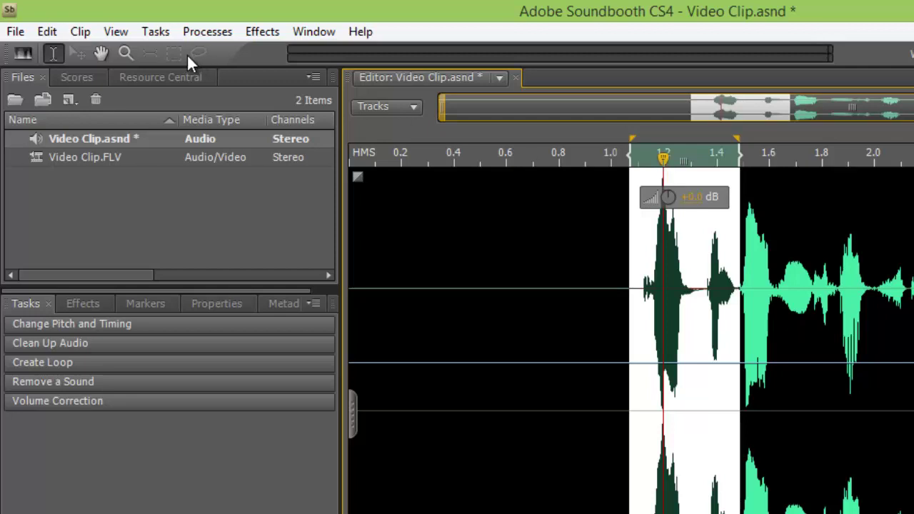
pyautogui.click(46, 33)
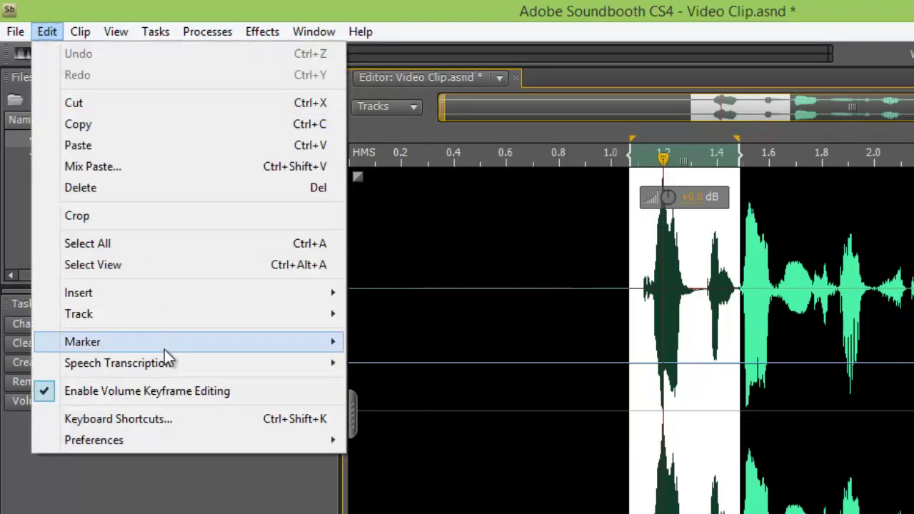
pyautogui.moveTo(164, 350)
pyautogui.click(398, 347)
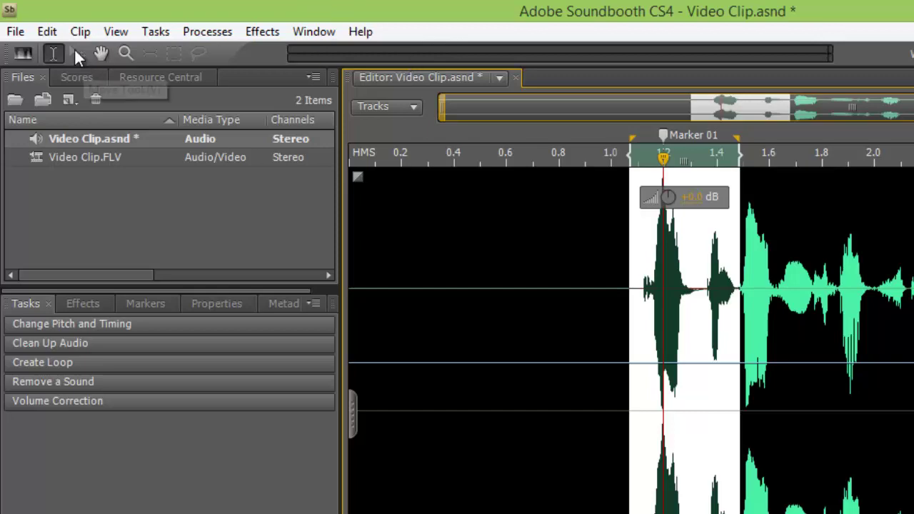
# - Set a second Flash cue point at about 1.74 s on the timeline and save all open files
pyautogui.click(44, 32)
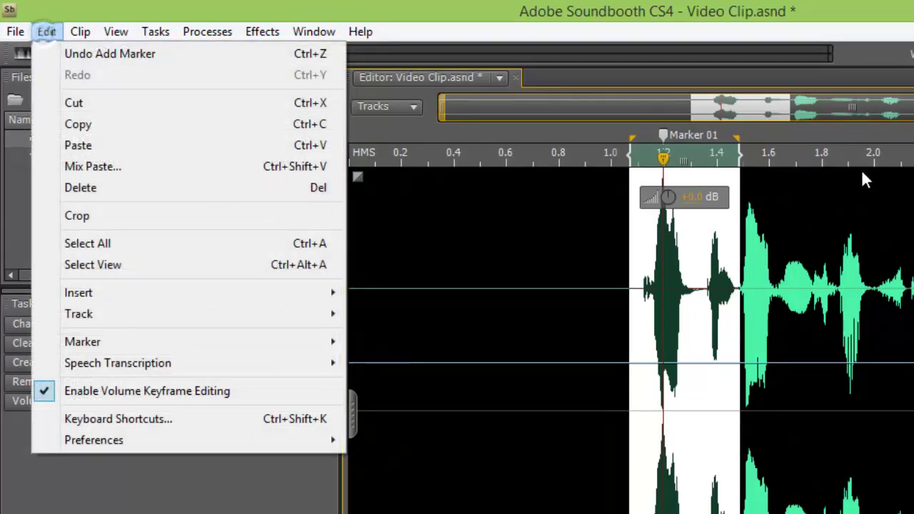
pyautogui.click(805, 154)
pyautogui.click(45, 32)
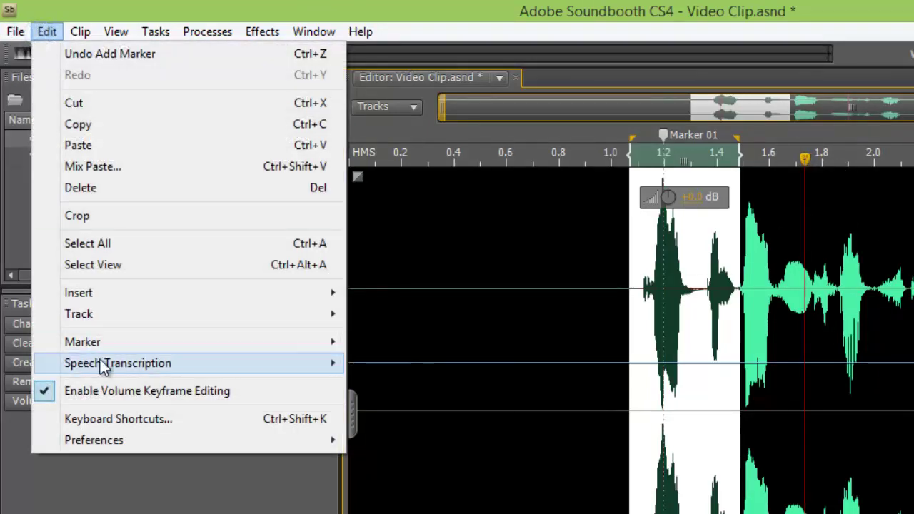
pyautogui.moveTo(105, 345)
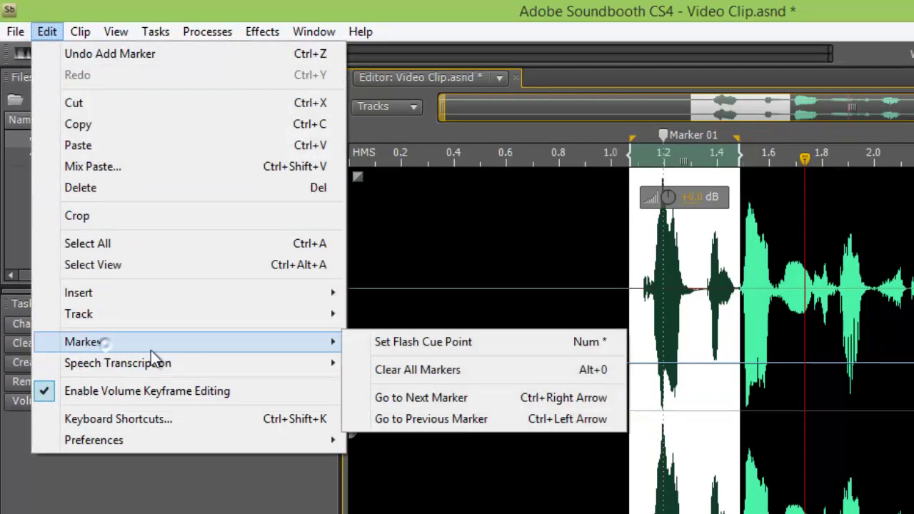
pyautogui.click(432, 349)
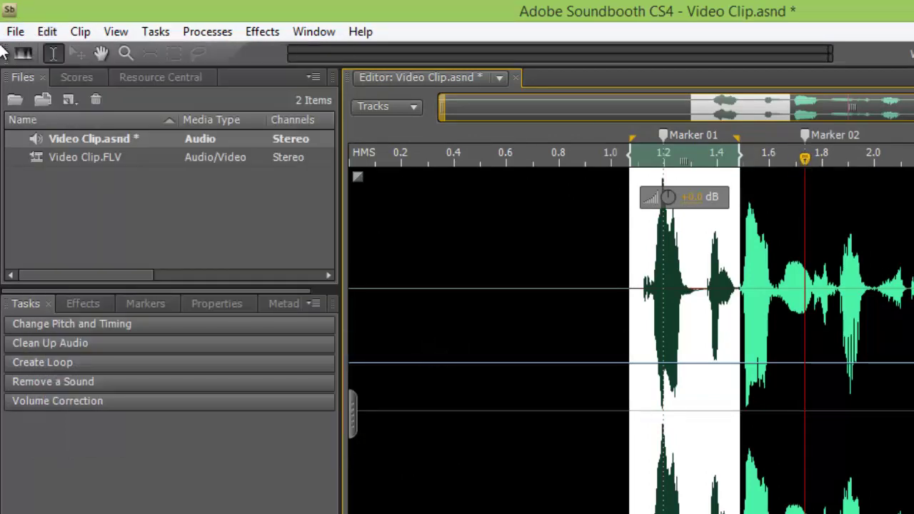
pyautogui.click(15, 31)
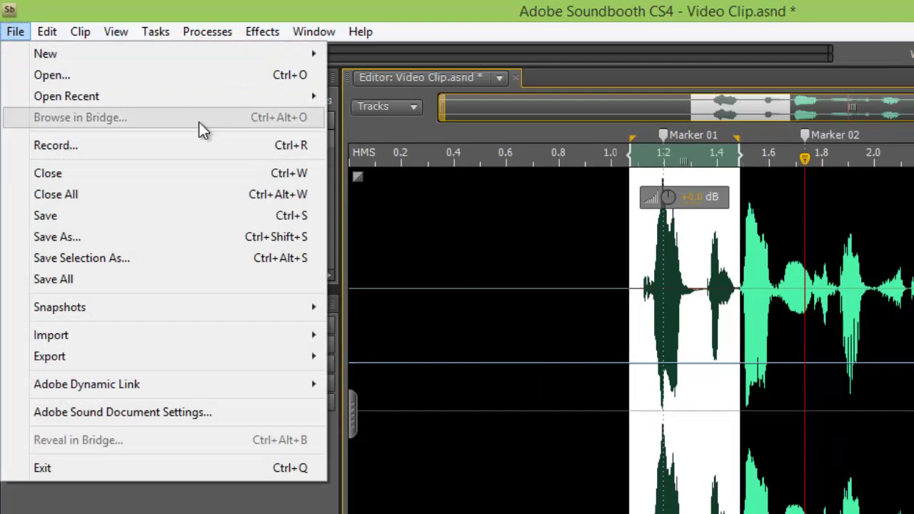
pyautogui.click(128, 280)
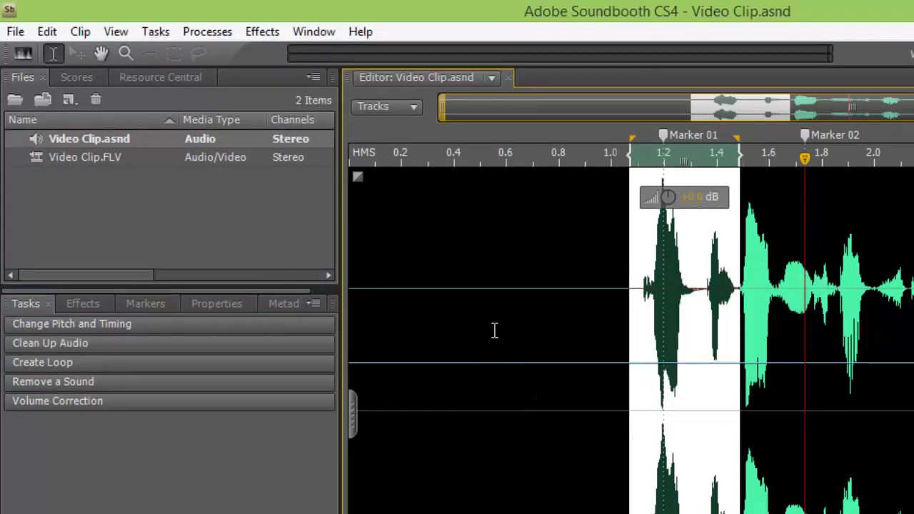
# - Import markers into Video Clip.asnd from the Flash Cue Data file in the Music folder
pyautogui.click(15, 31)
pyautogui.moveTo(135, 357)
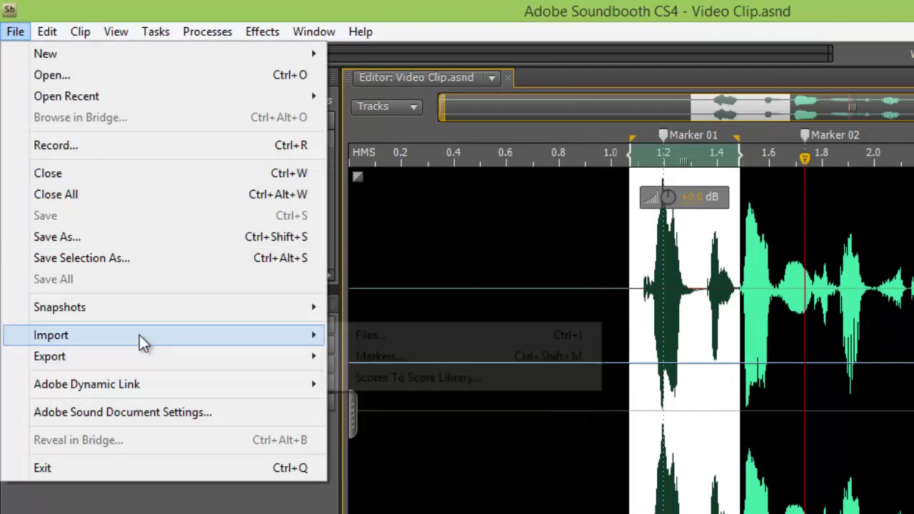
pyautogui.moveTo(140, 335)
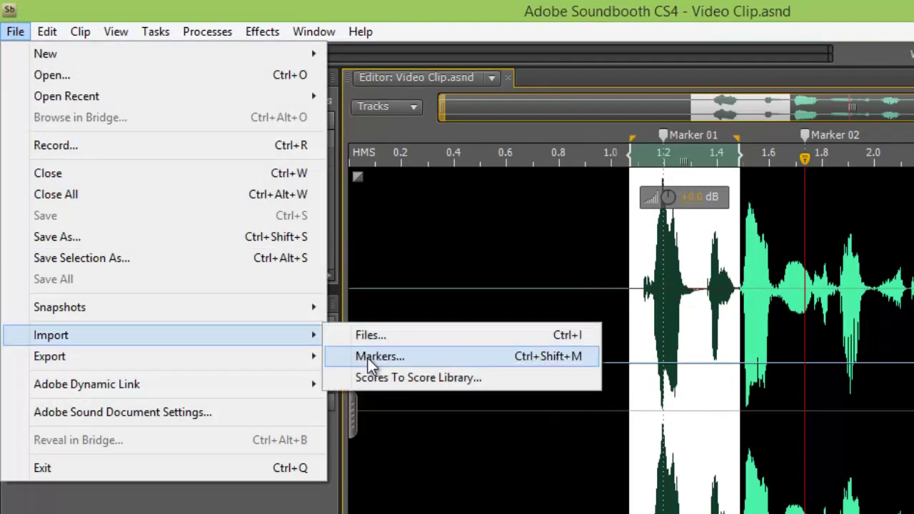
pyautogui.click(371, 363)
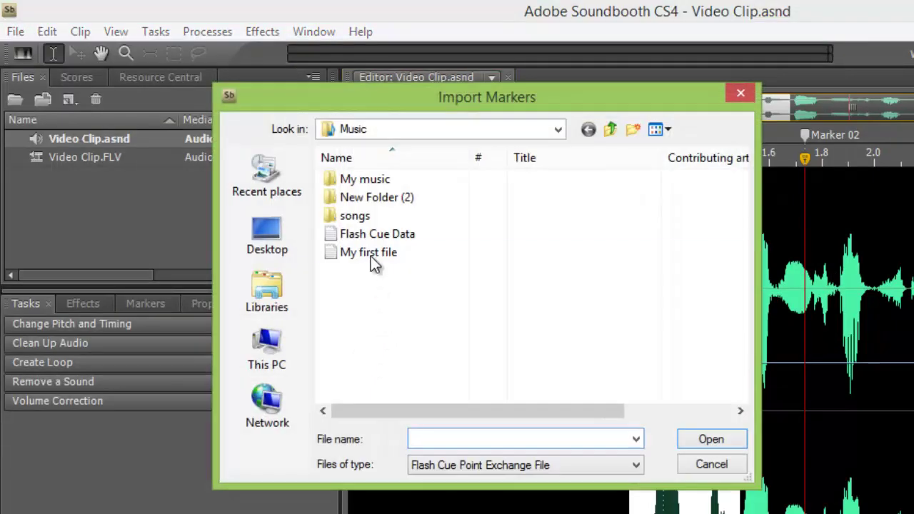
pyautogui.click(404, 236)
pyautogui.click(708, 440)
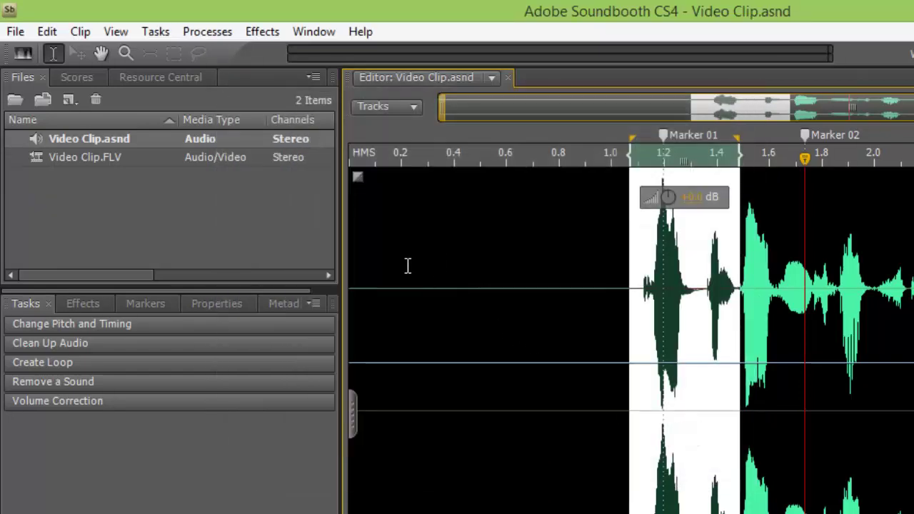
# - Examine the score import and export commands offered for Video Clip.asnd, and clear the waveform selection
pyautogui.click(12, 35)
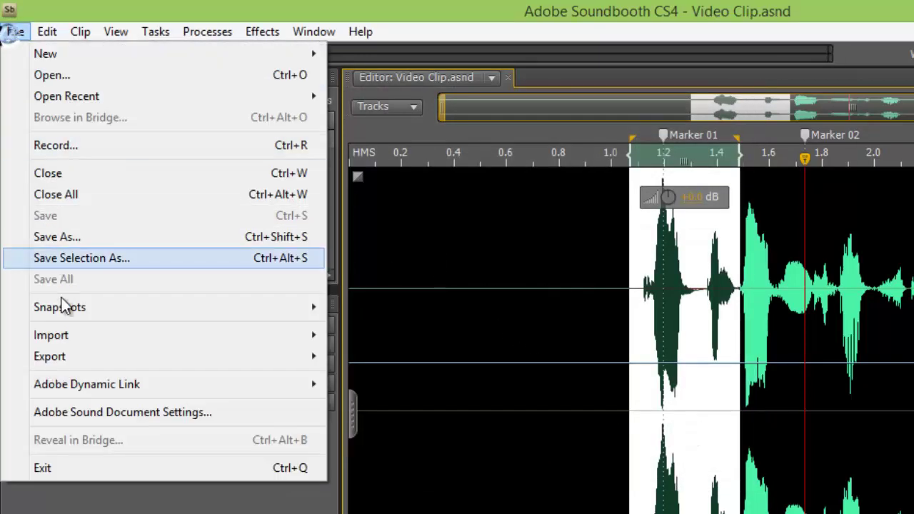
pyautogui.moveTo(195, 341)
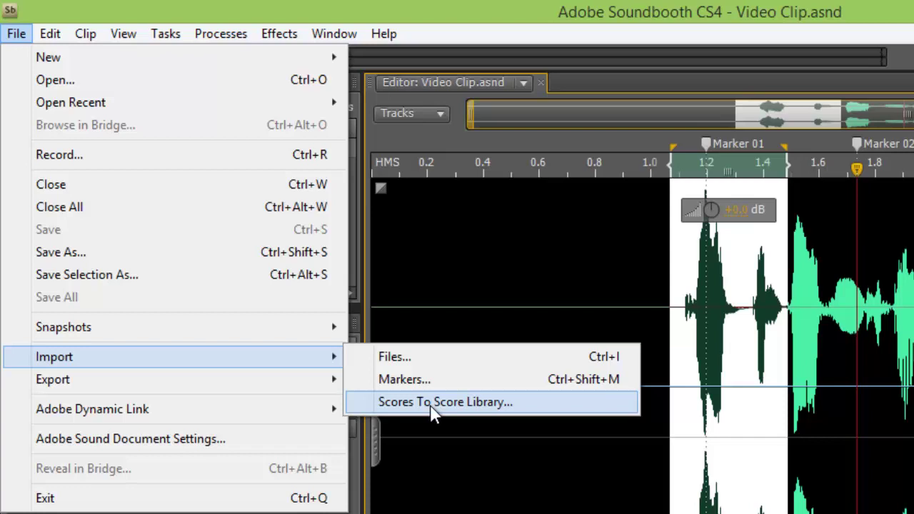
pyautogui.moveTo(149, 377)
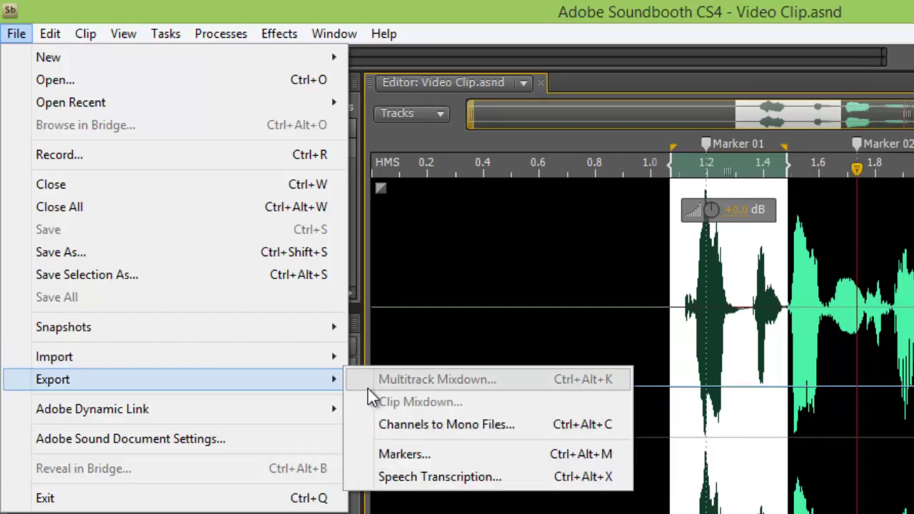
pyautogui.click(421, 227)
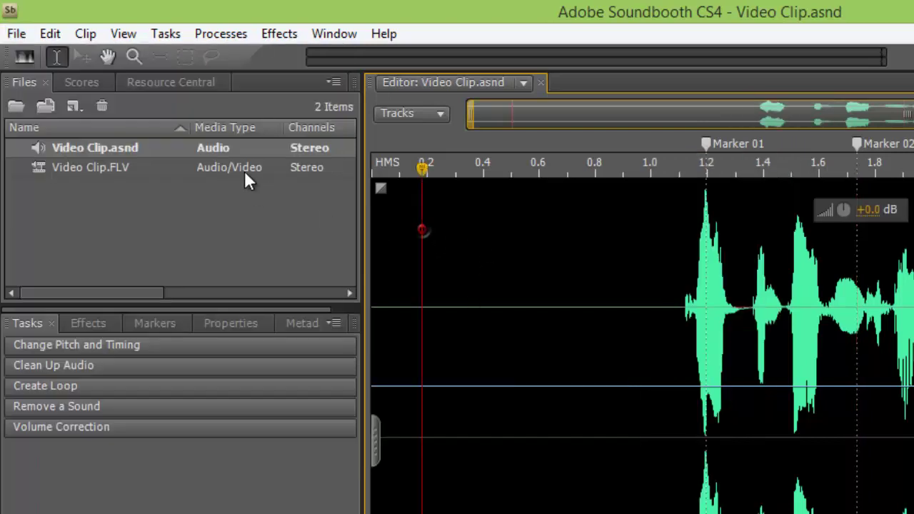
# - Place Video Clip.asnd on an audio track in a new multitrack file and add a video track to it
pyautogui.click(428, 114)
pyautogui.click(445, 141)
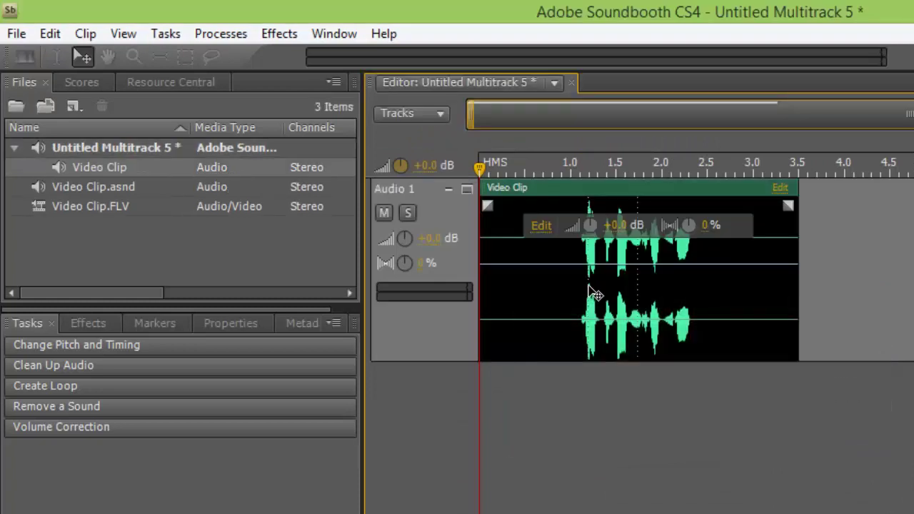
pyautogui.click(434, 113)
pyautogui.click(447, 163)
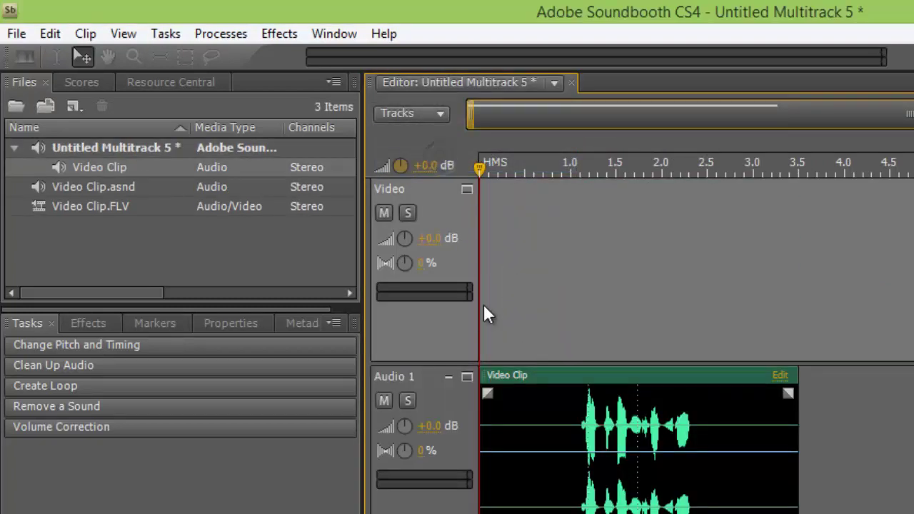
# - Export the multitrack mixdown to the Music folder as Untitled Multitrack 5, a Windows Waveform file with uncompressed 48000 Hz, 16 Bit, stereo audio
pyautogui.click(15, 33)
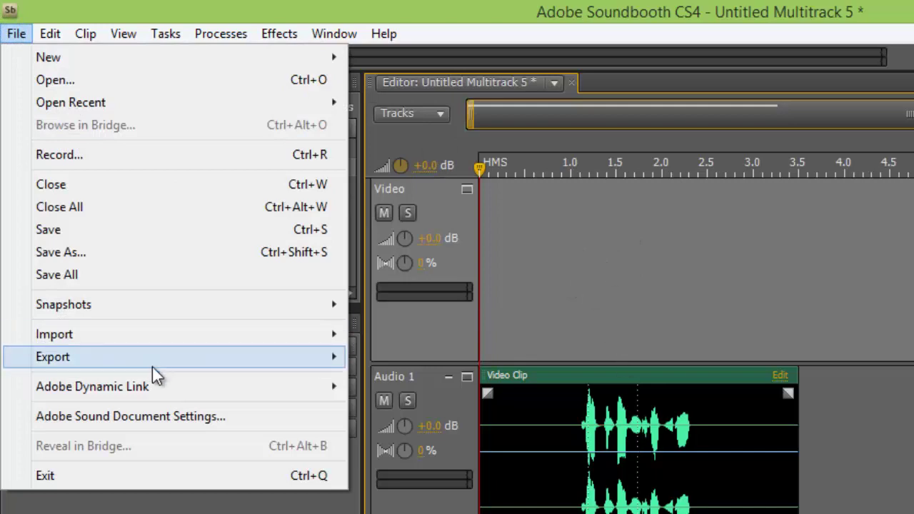
pyautogui.moveTo(333, 358)
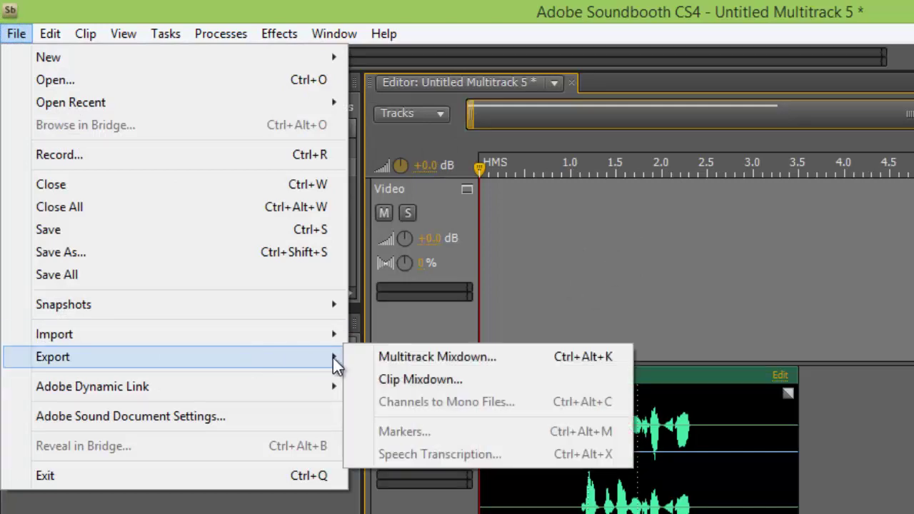
pyautogui.click(401, 362)
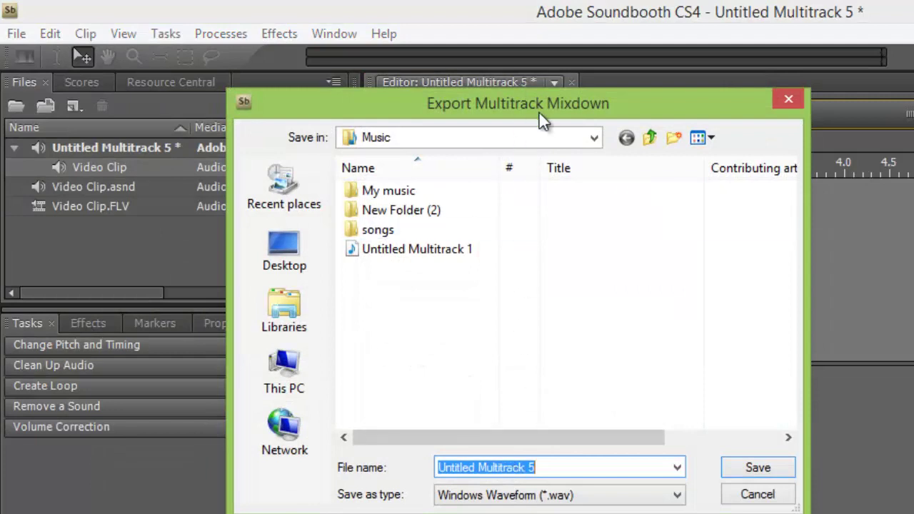
pyautogui.moveTo(540, 113); pyautogui.dragTo(475, 84)
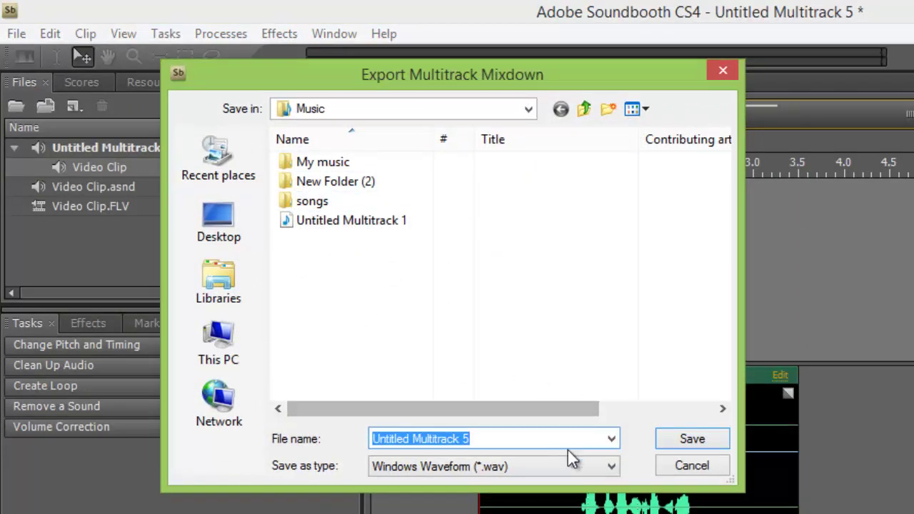
pyautogui.click(668, 443)
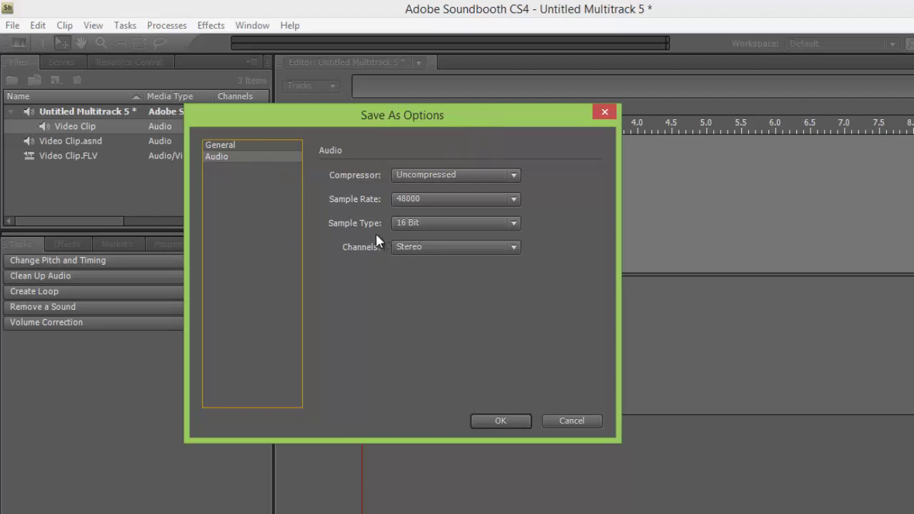
pyautogui.click(500, 421)
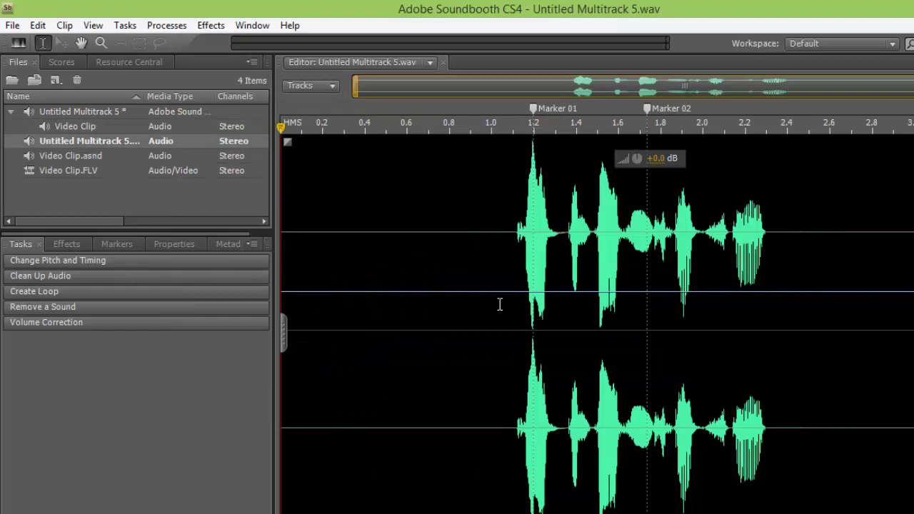
# - Examine the marker export settings for Untitled Multitrack 5.wav and leave them without saving a file
pyautogui.click(10, 26)
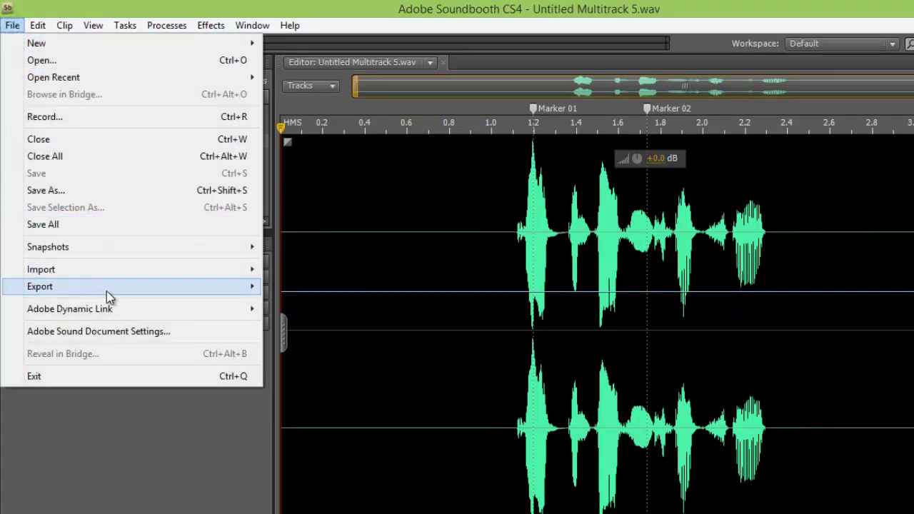
pyautogui.moveTo(107, 289)
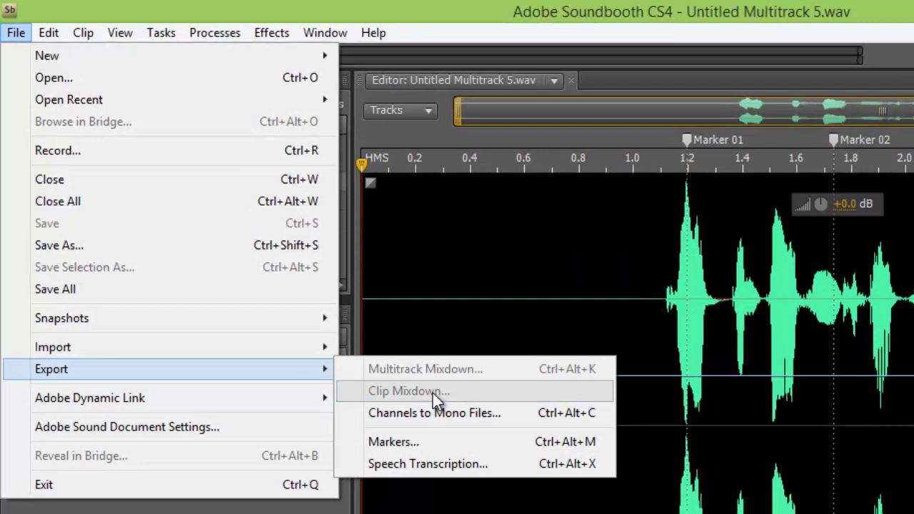
pyautogui.click(430, 441)
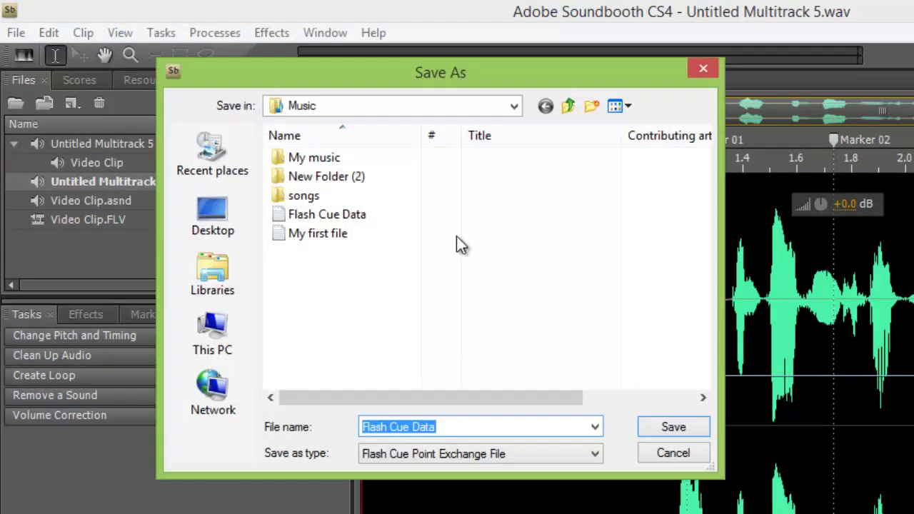
pyautogui.moveTo(440, 80); pyautogui.dragTo(441, 108)
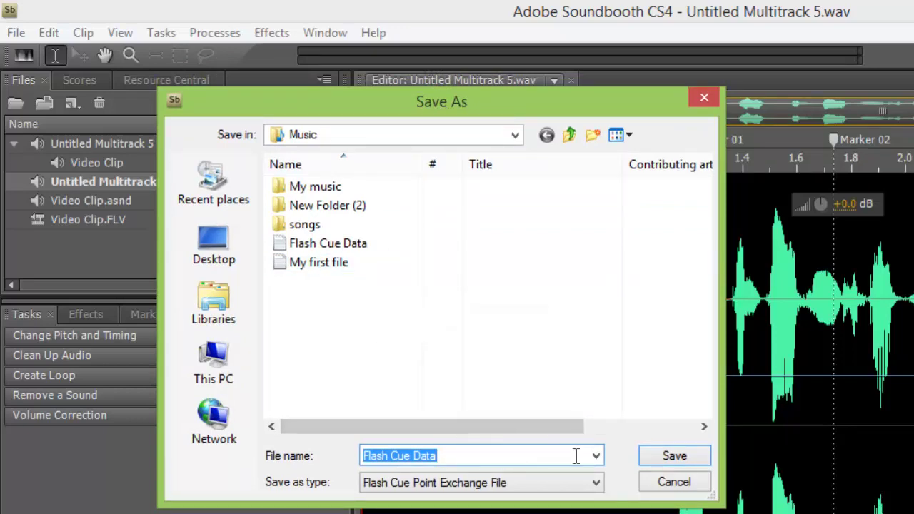
pyautogui.click(674, 486)
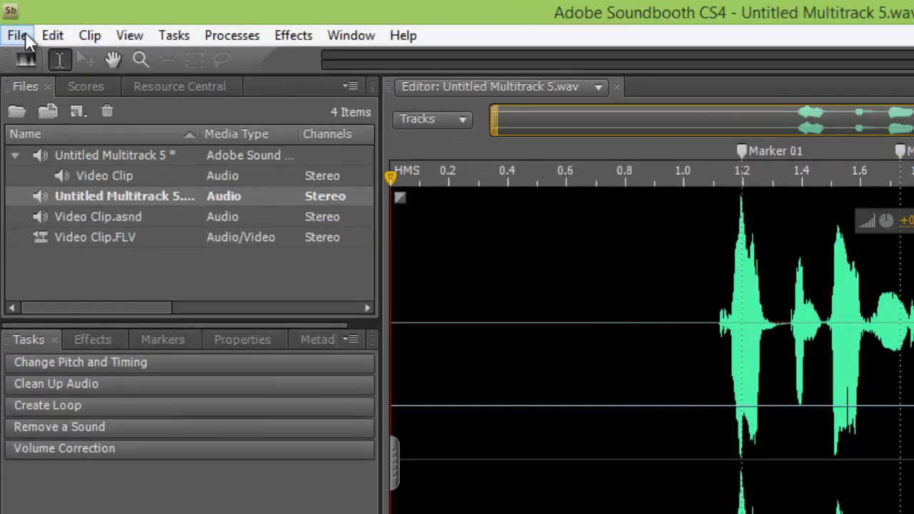
# - Set the Adobe Sound Document's embedded mixdown to Custom with a 48000 Hz sample rate and 16 Bit sample type
pyautogui.click(25, 37)
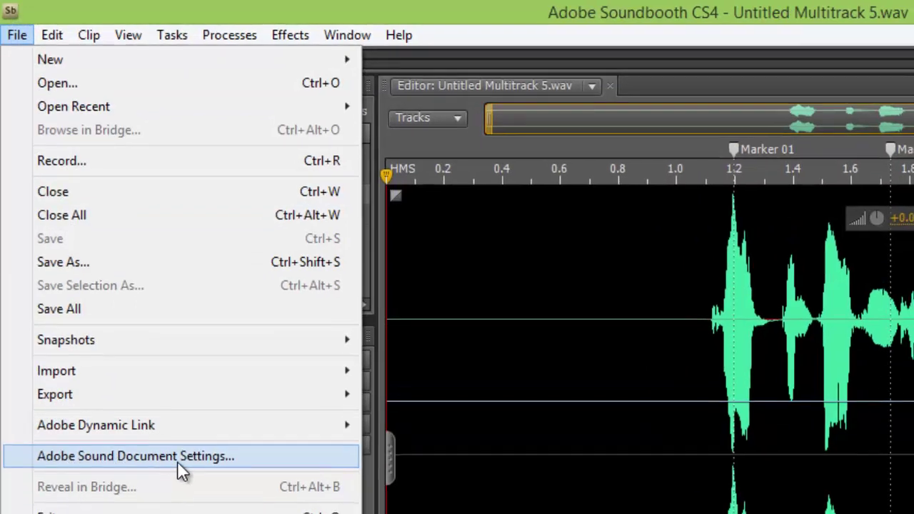
pyautogui.click(176, 463)
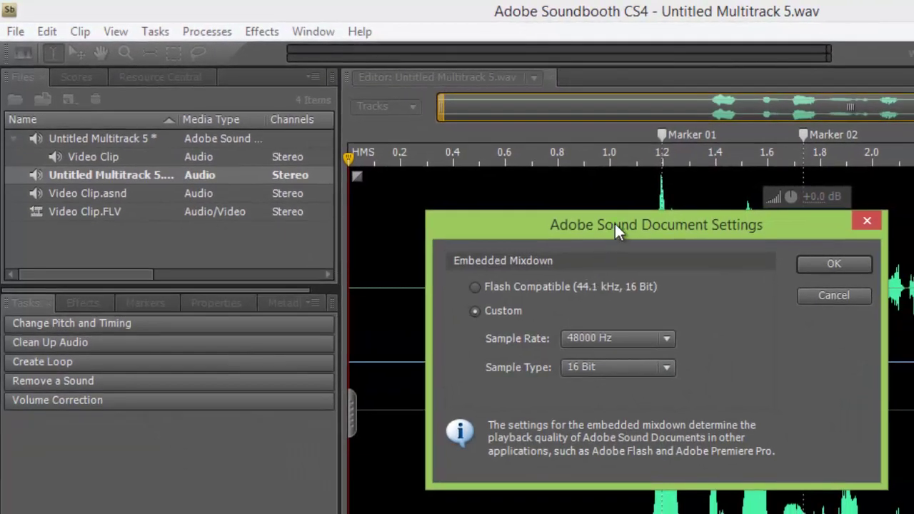
pyautogui.moveTo(617, 225); pyautogui.dragTo(555, 211)
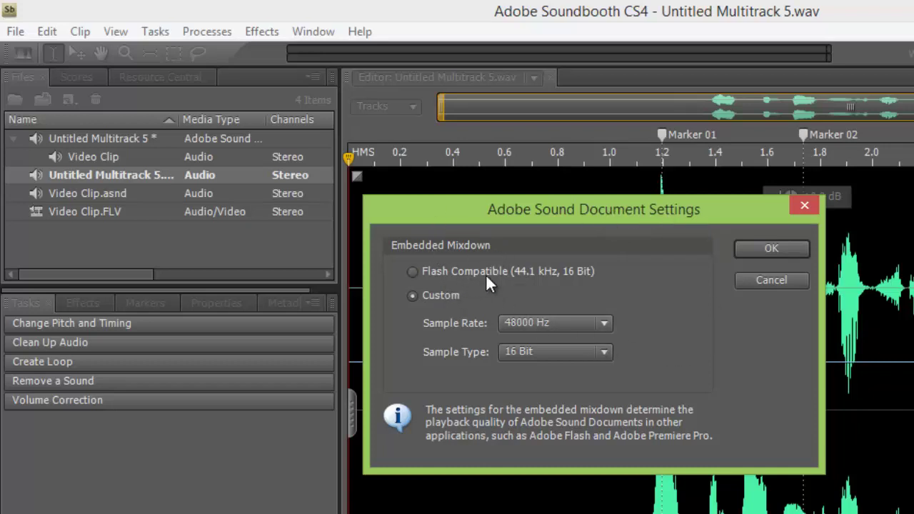
pyautogui.click(413, 271)
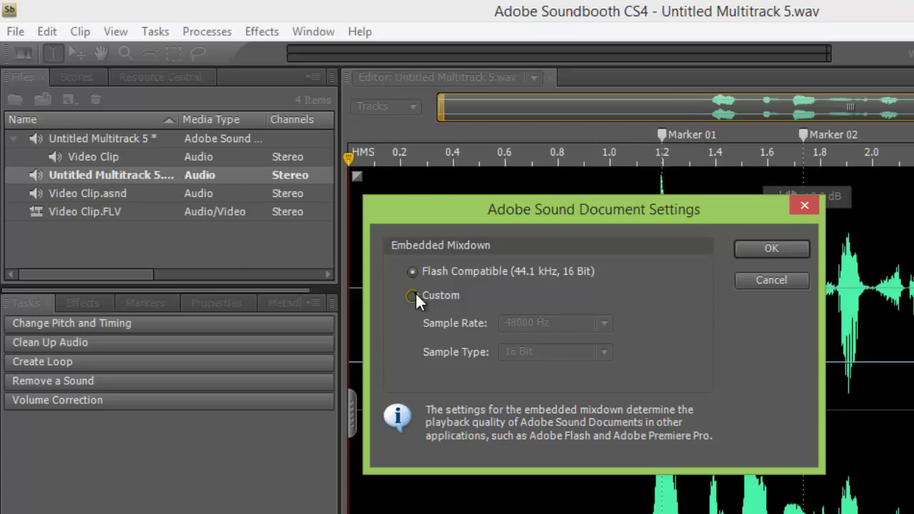
pyautogui.click(414, 294)
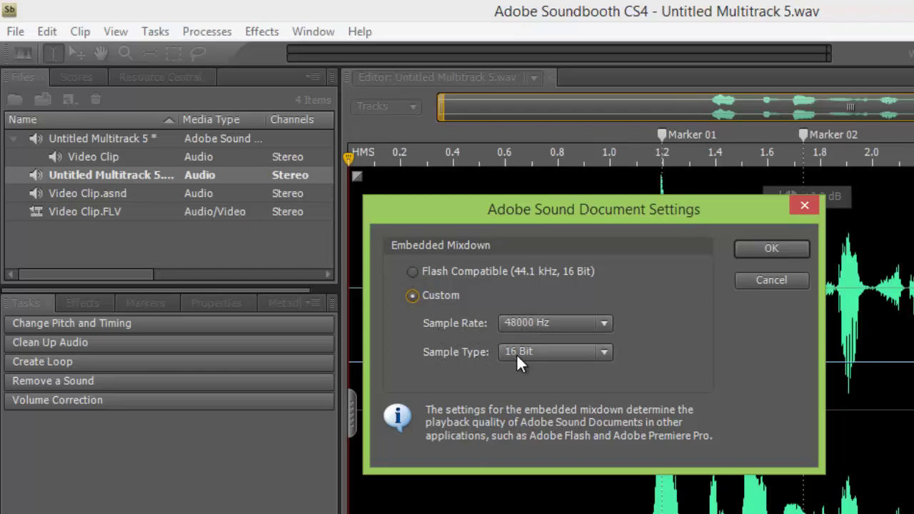
pyautogui.click(777, 245)
pyautogui.click(17, 33)
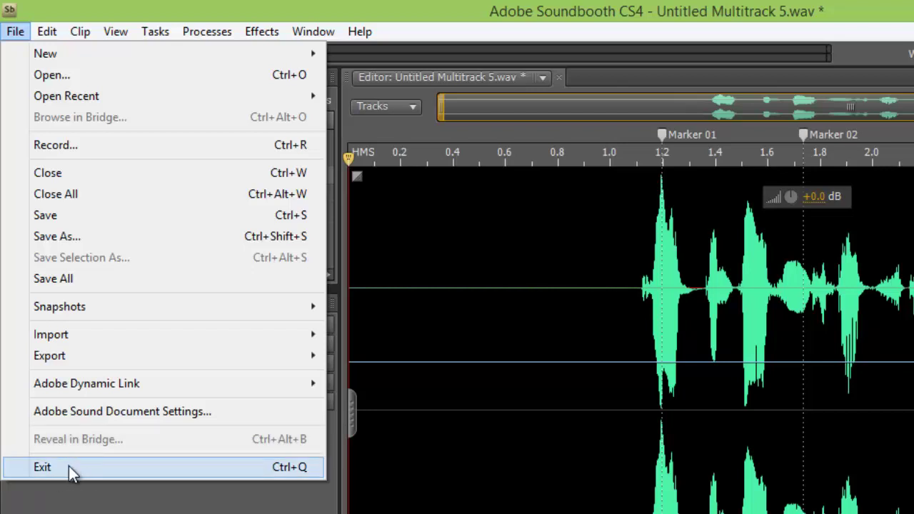
pyautogui.moveTo(49, 40)
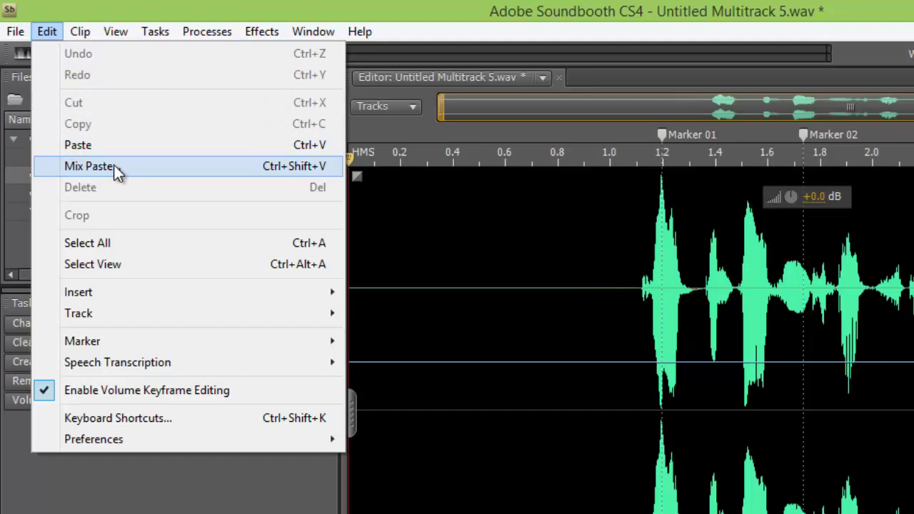
pyautogui.click(558, 279)
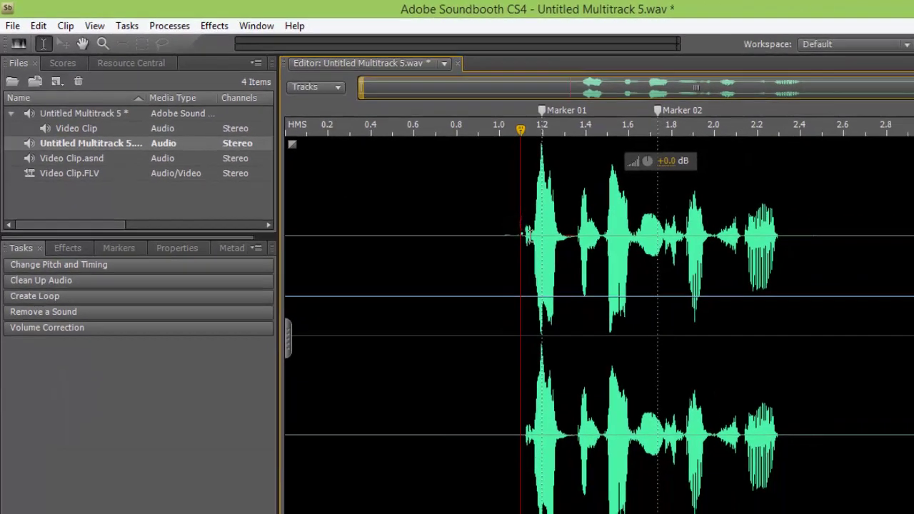
# - Try pasting a copy of the waveform section from about 1.1 to 1.35 s at about 2.42 s, and undo the paste
pyautogui.moveTo(523, 234); pyautogui.dragTo(576, 250)
pyautogui.rightClick(538, 232)
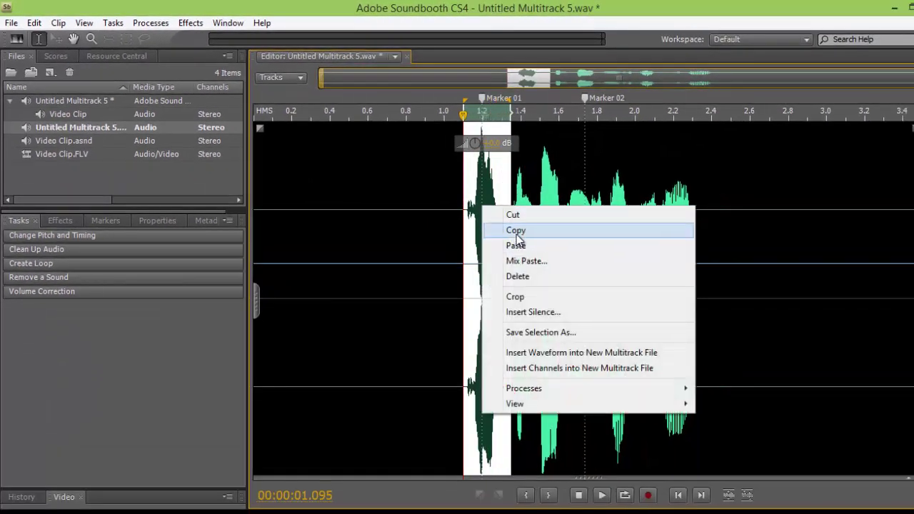
pyautogui.click(518, 231)
pyautogui.click(714, 206)
pyautogui.rightClick(712, 205)
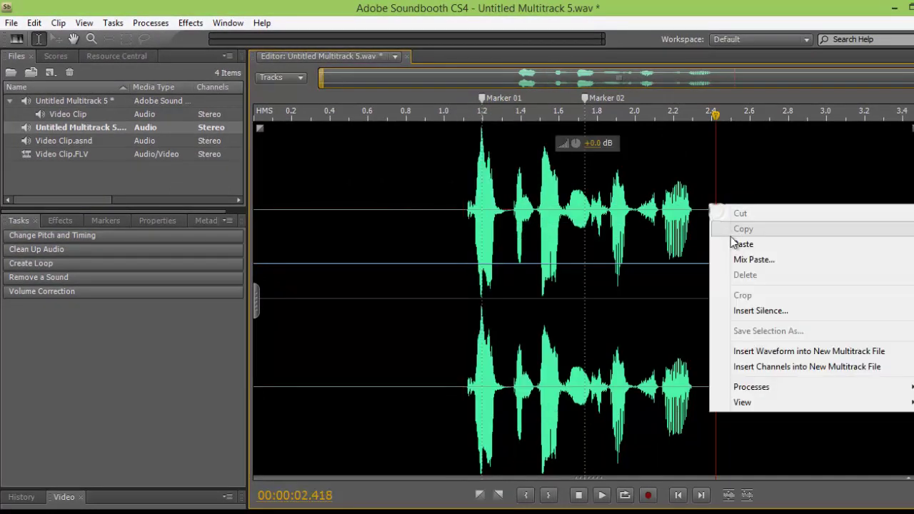
pyautogui.click(741, 245)
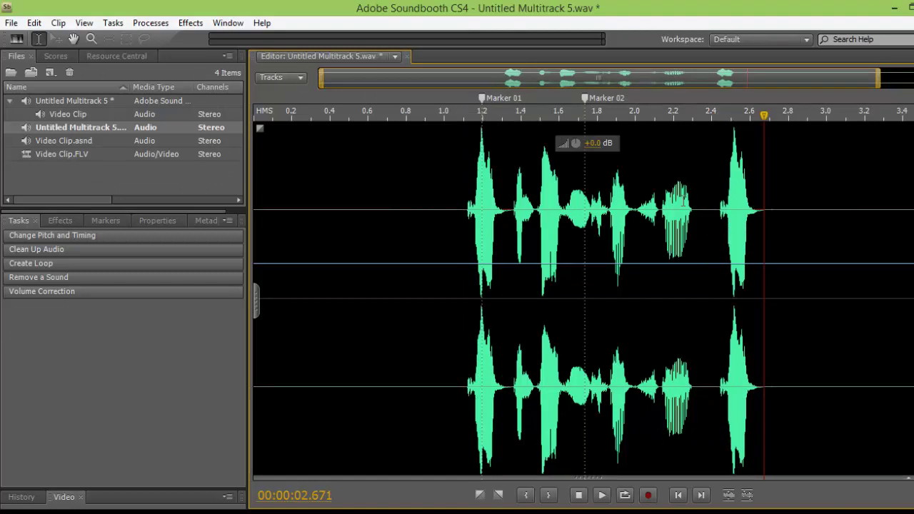
pyautogui.hotkey('ctrl', 'z')
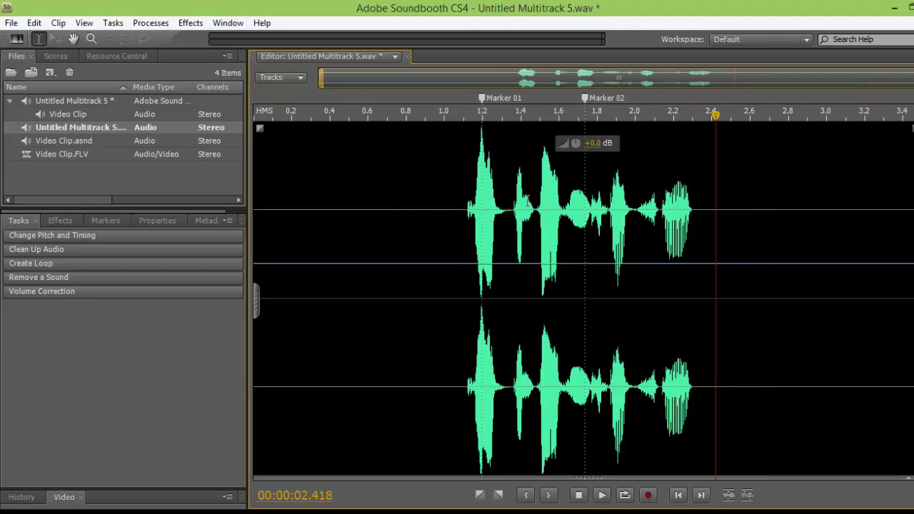
pyautogui.moveTo(463, 202); pyautogui.dragTo(508, 215)
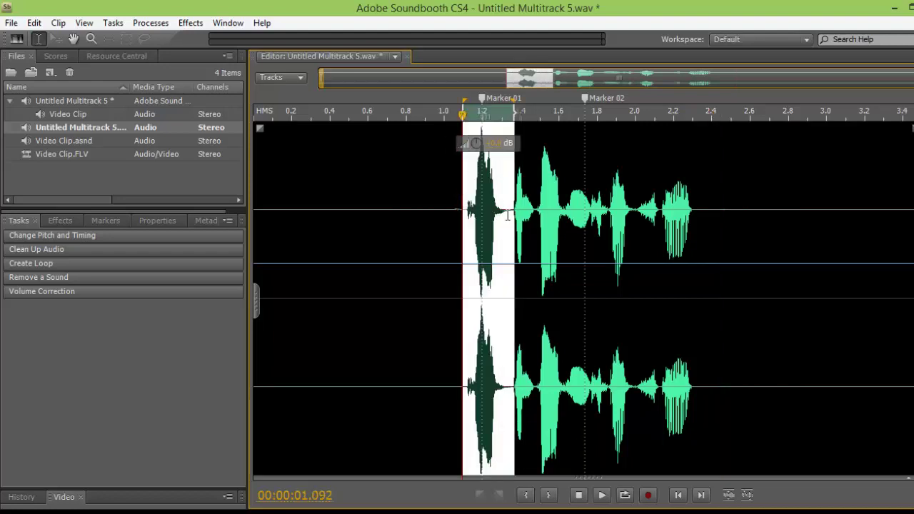
pyautogui.click(57, 24)
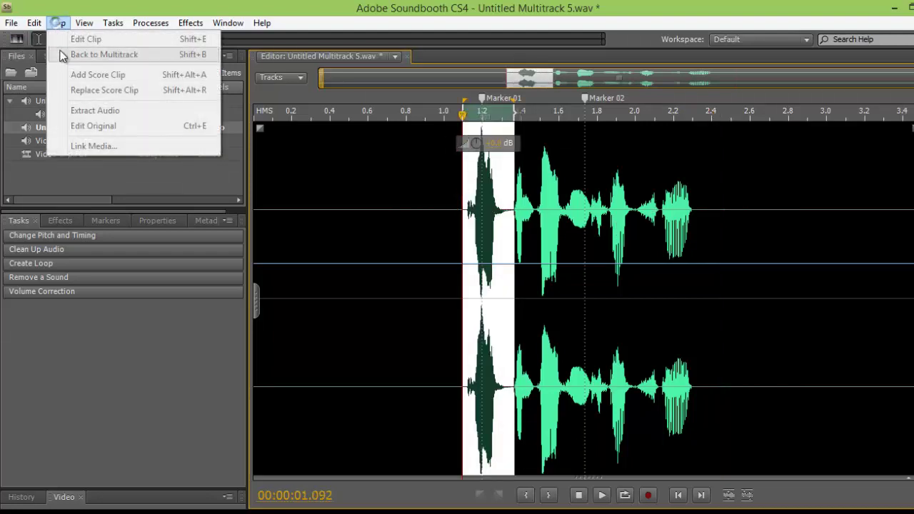
pyautogui.click(704, 116)
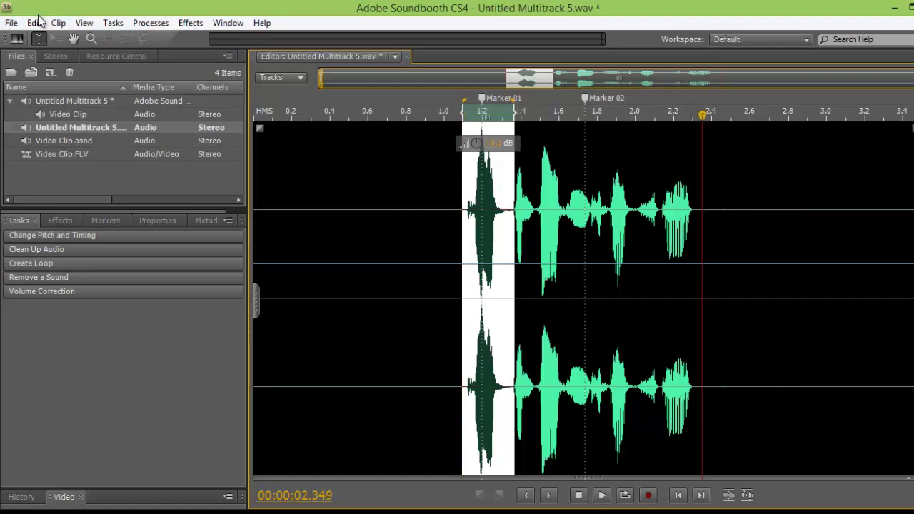
# - Try to mix paste the copied audio at about 2.46 s with the copied audio at 107% and an adjusted existing audio volume
pyautogui.click(722, 125)
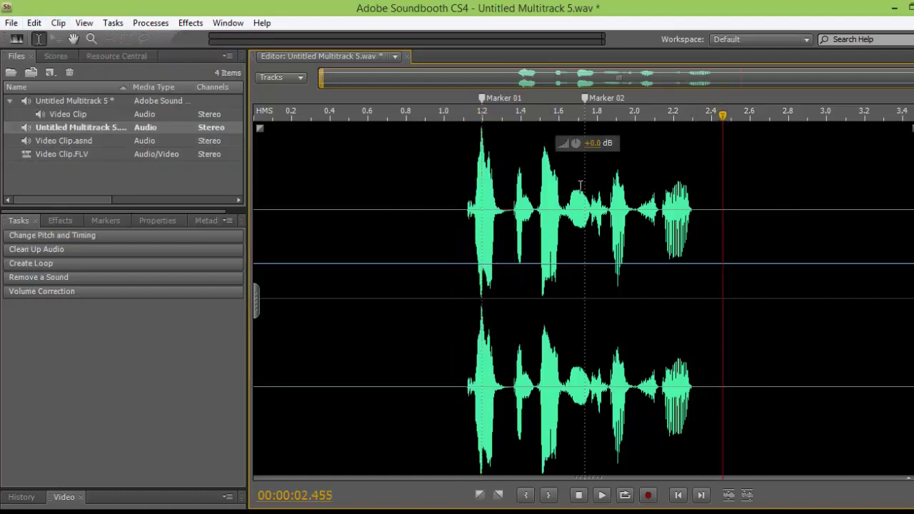
pyautogui.click(59, 23)
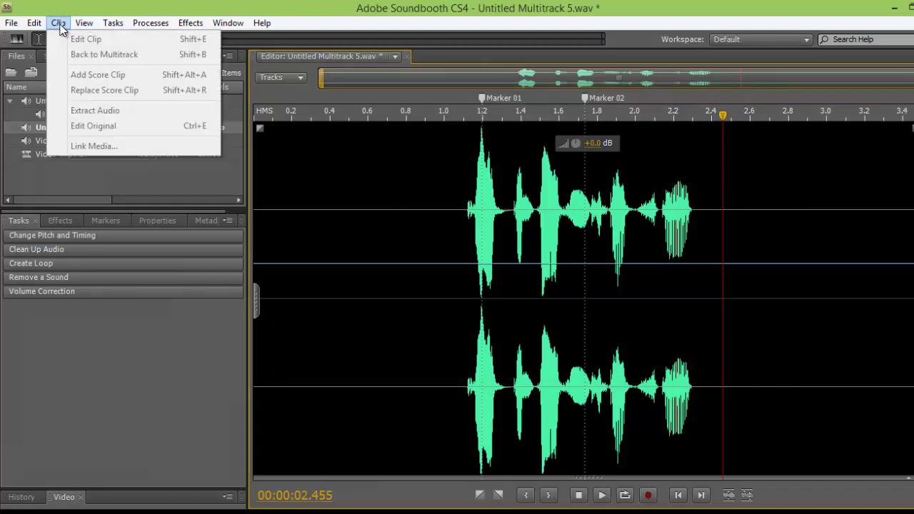
pyautogui.moveTo(36, 24)
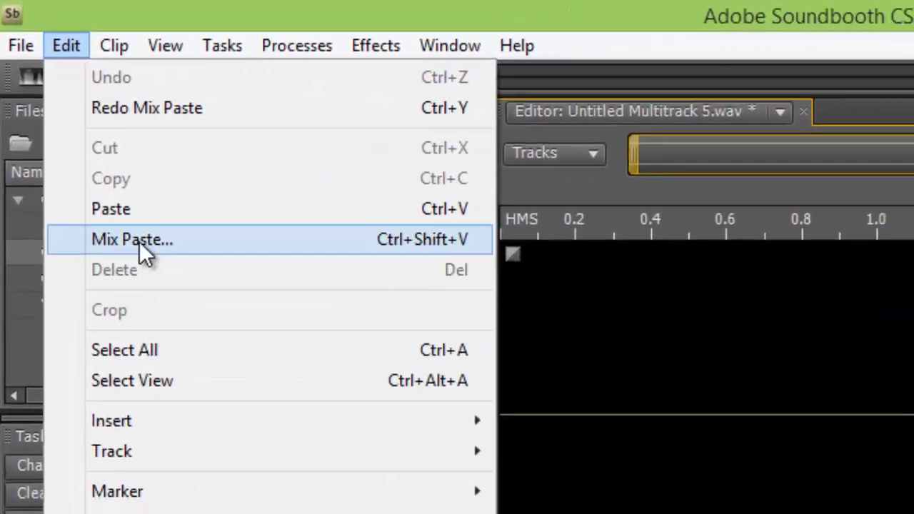
pyautogui.click(127, 221)
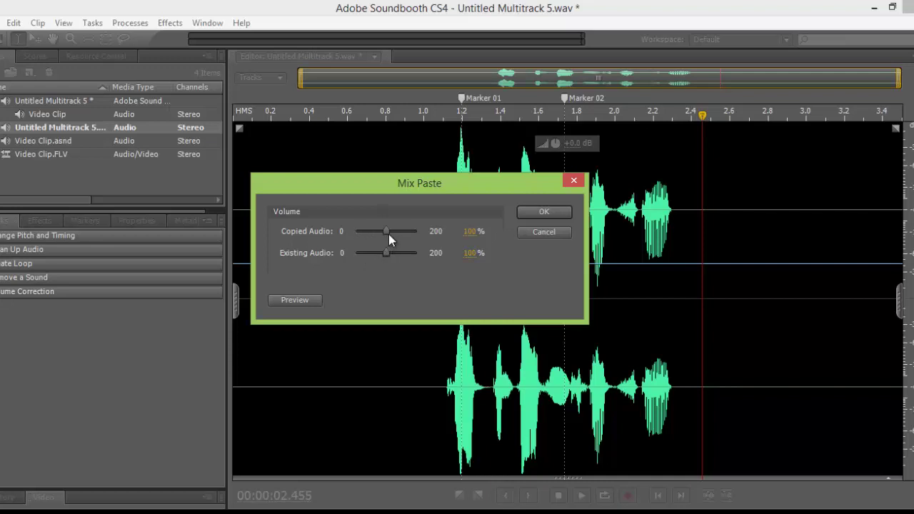
pyautogui.moveTo(415, 237); pyautogui.dragTo(388, 238)
pyautogui.moveTo(468, 180); pyautogui.dragTo(428, 178)
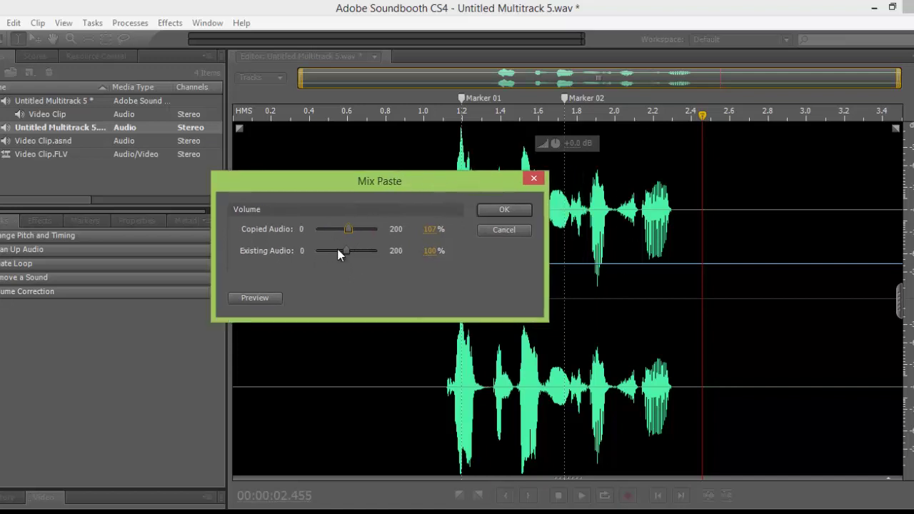
pyautogui.moveTo(346, 250)
pyautogui.mouseDown()
pyautogui.moveTo(326, 251)
pyautogui.moveTo(350, 259)
pyautogui.mouseUp()
pyautogui.click(500, 186)
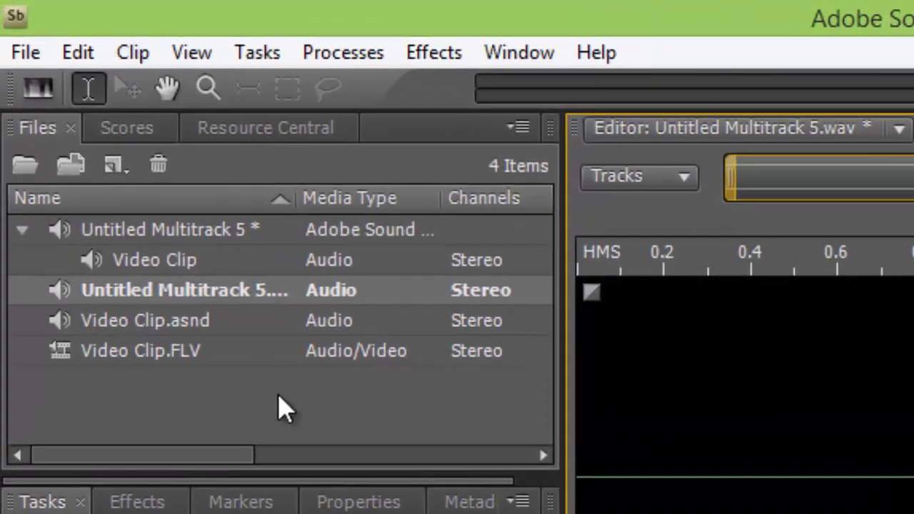
# - Delete the waveform section from about 1.07 to 1.3 s, including the first sound burst
pyautogui.click(80, 54)
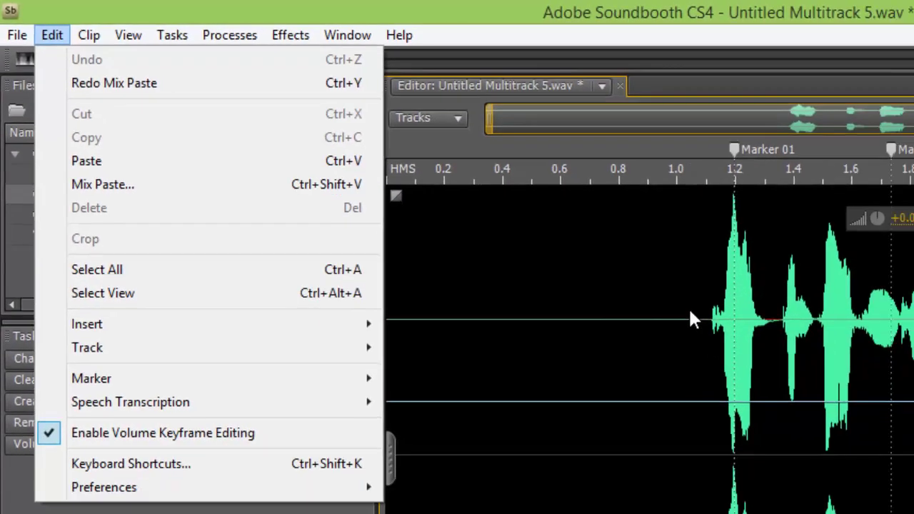
pyautogui.click(689, 307)
pyautogui.moveTo(696, 309); pyautogui.dragTo(763, 309)
pyautogui.click(52, 34)
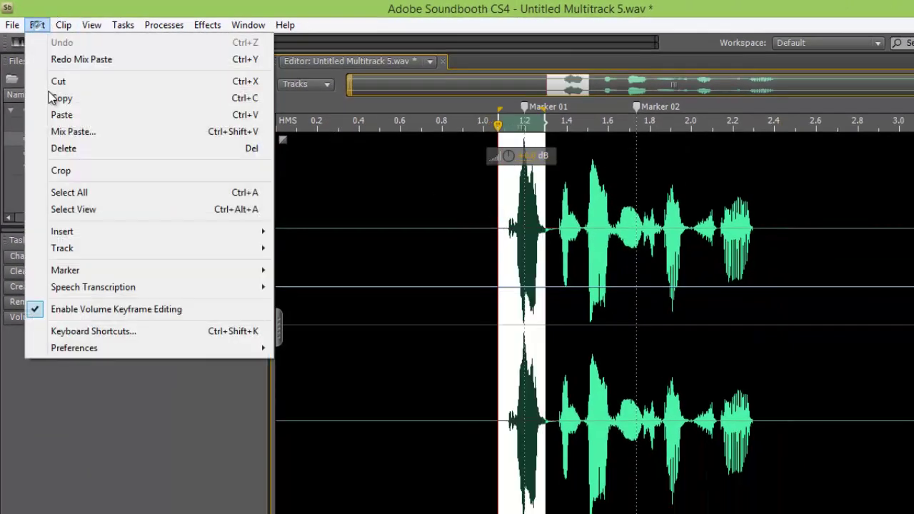
pyautogui.click(68, 152)
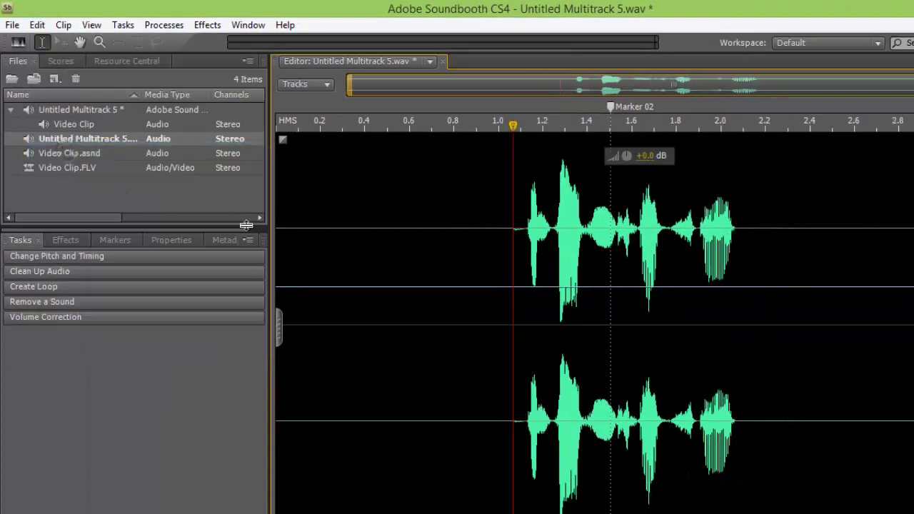
# - Undo the deletion of the first sound burst, and place the playhead at about 0.6 s
pyautogui.hotkey('ctrl', 'z')
pyautogui.click(403, 251)
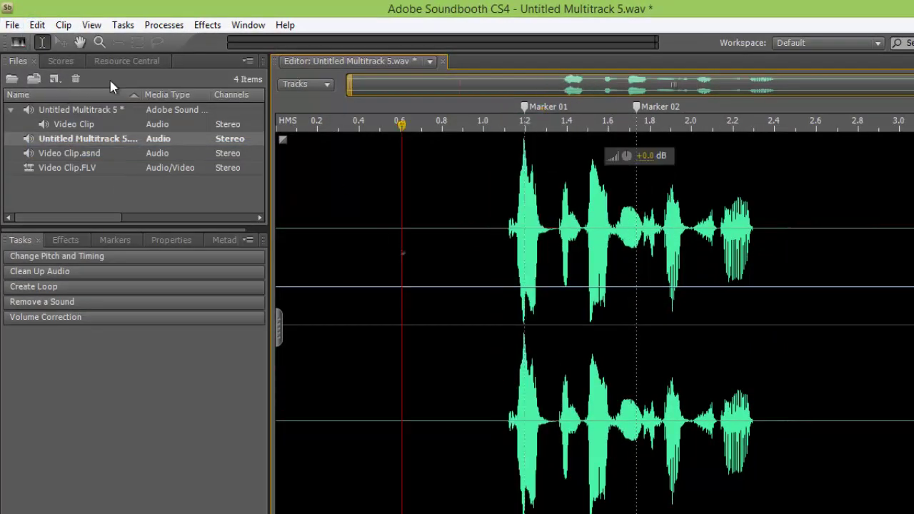
# - Try to crop the audio to the section from about 1.02 to 1.3 s, around Marker 01
pyautogui.click(37, 25)
pyautogui.moveTo(488, 239); pyautogui.dragTo(546, 239)
pyautogui.click(38, 25)
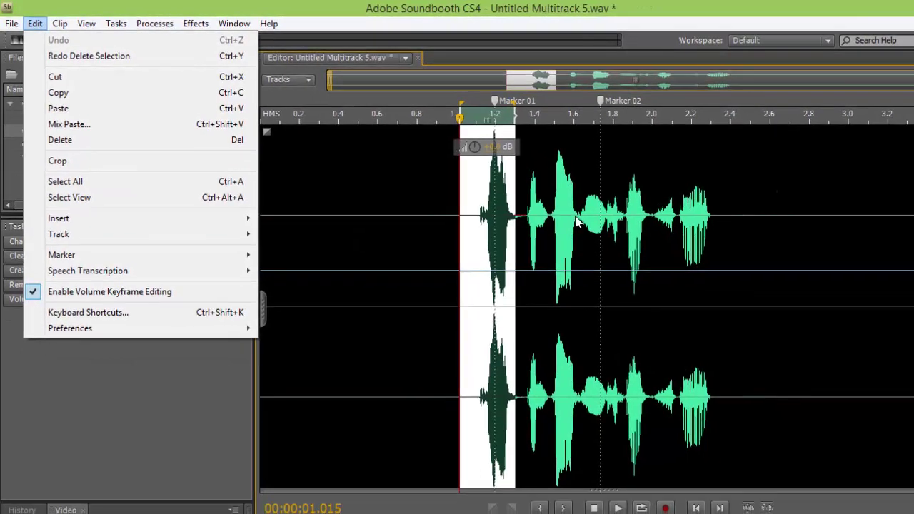
pyautogui.click(145, 163)
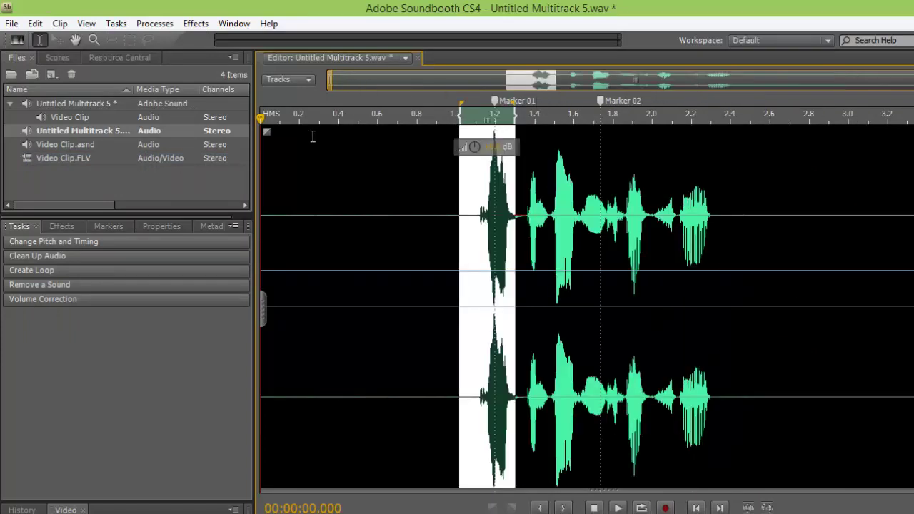
# - Select the entire waveform, and replace that selection with the section from about 1.01 to 1.27 s
pyautogui.click(35, 23)
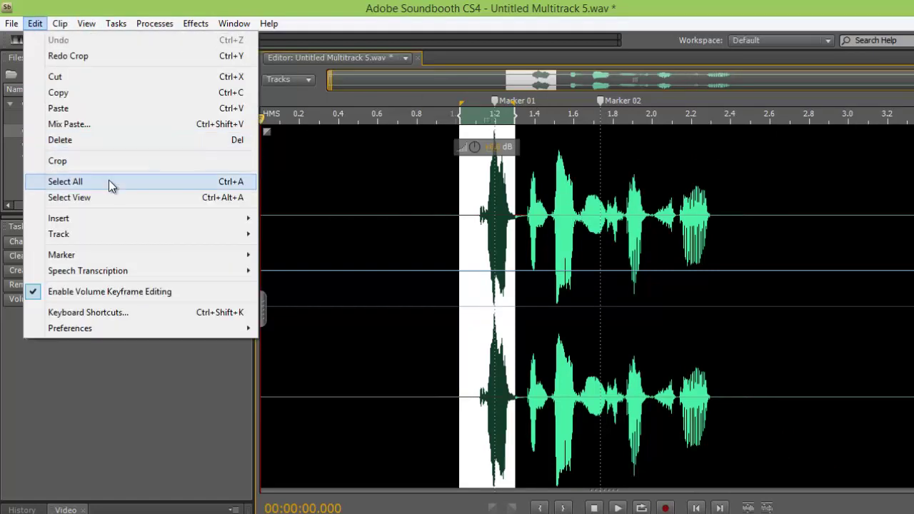
pyautogui.click(112, 188)
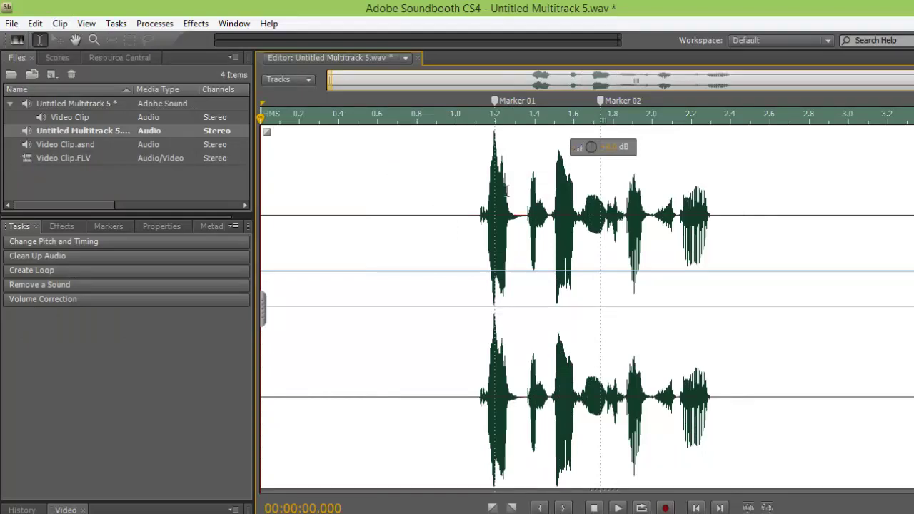
pyautogui.moveTo(521, 178); pyautogui.dragTo(459, 188)
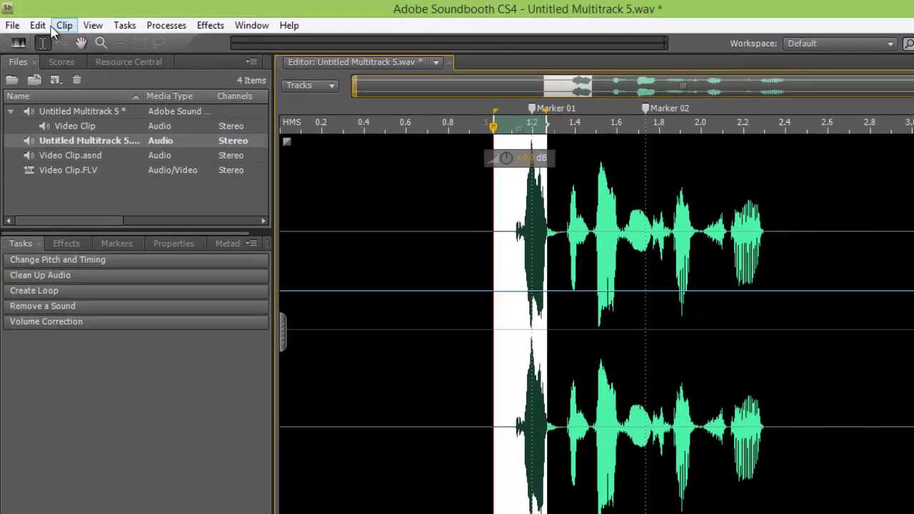
# - Narrow the visible range to about 1.44 to 1.6 s, and select exactly that range with Select View
pyautogui.click(35, 23)
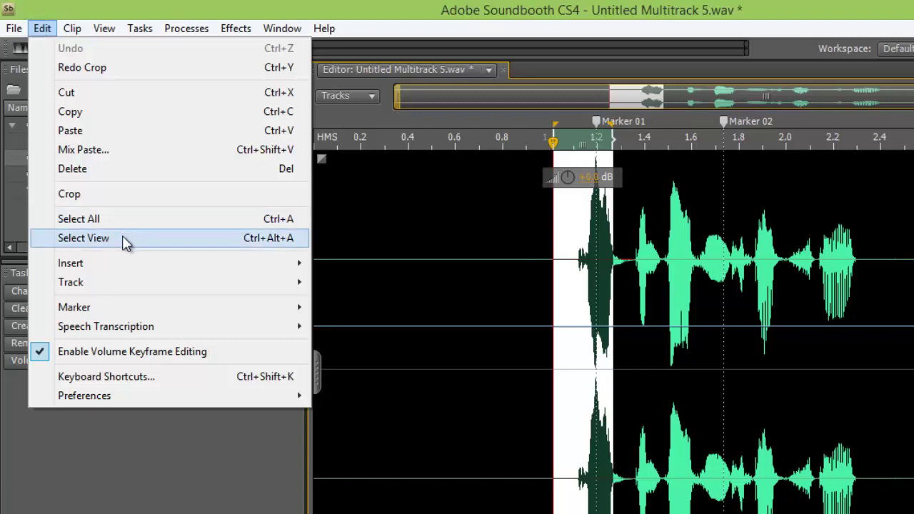
pyautogui.click(426, 125)
pyautogui.moveTo(397, 96); pyautogui.dragTo(700, 106)
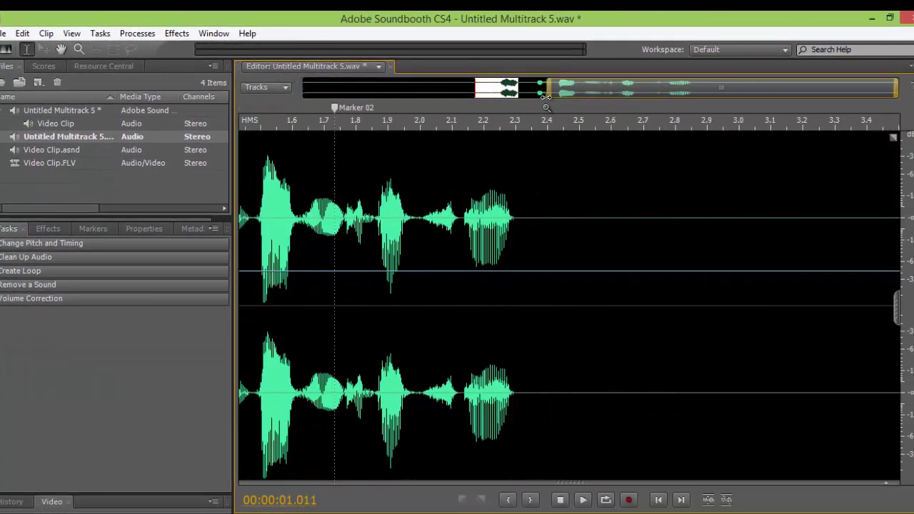
pyautogui.moveTo(547, 96); pyautogui.dragTo(549, 96)
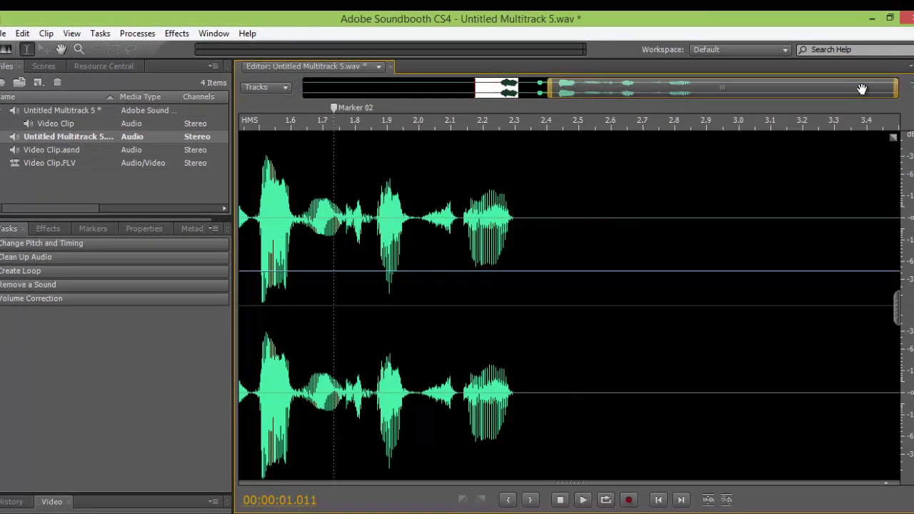
pyautogui.moveTo(898, 93); pyautogui.dragTo(572, 86)
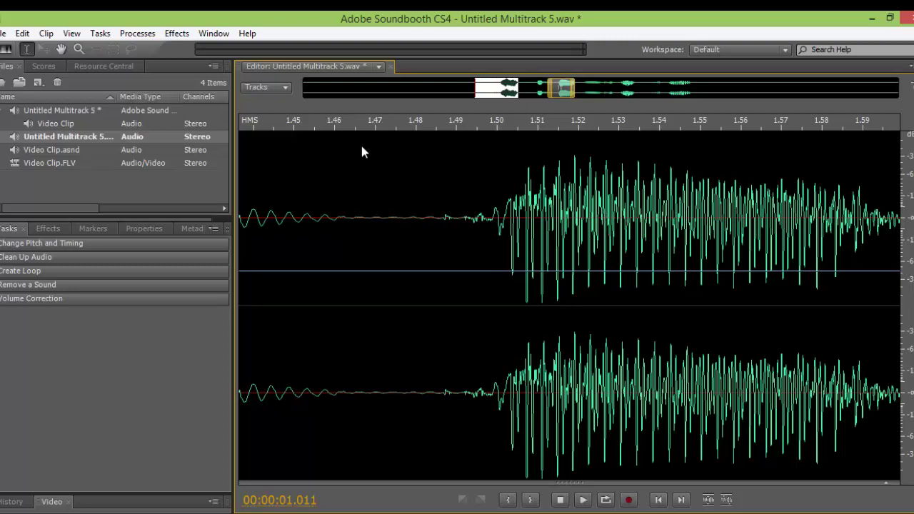
pyautogui.click(23, 33)
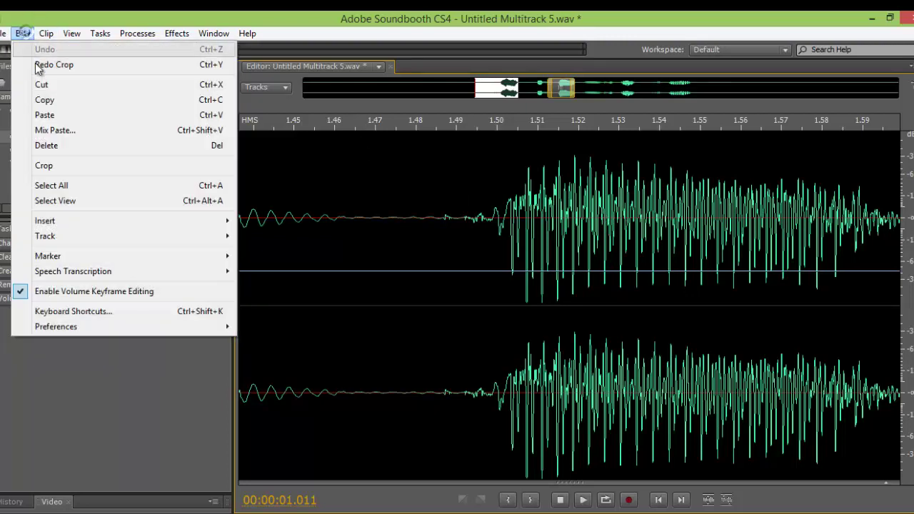
pyautogui.click(77, 200)
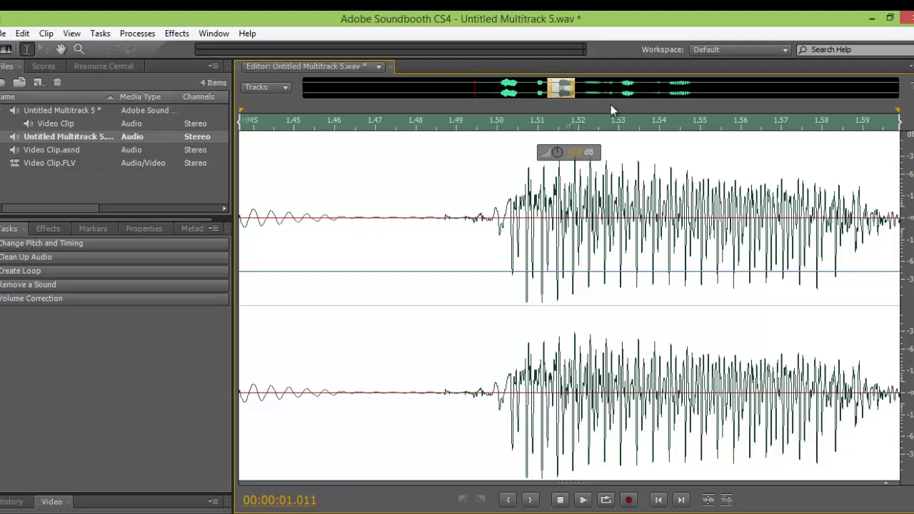
# - Clear the selection, restore the full-file view, and place the playhead at about 1.32 s, just after the first sound burst
pyautogui.click(487, 167)
pyautogui.scroll(-5, 554, 98)
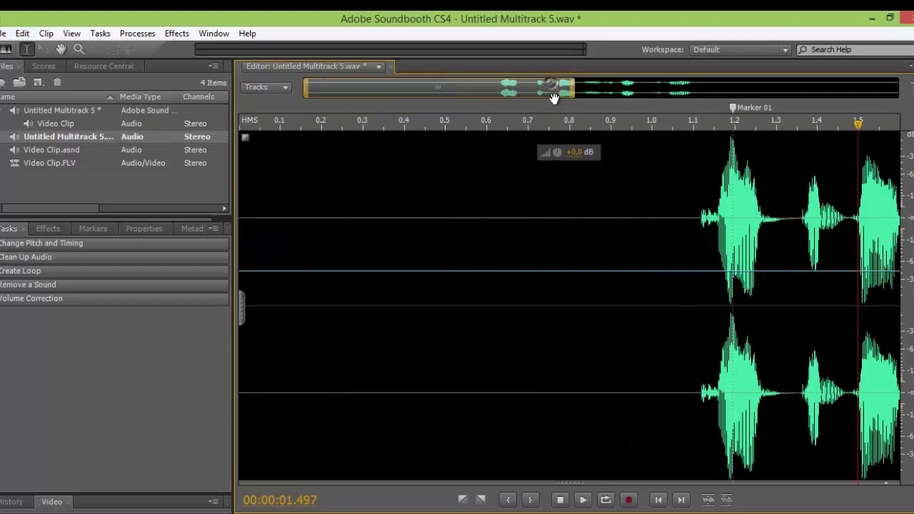
pyautogui.scroll(-3, 571, 93)
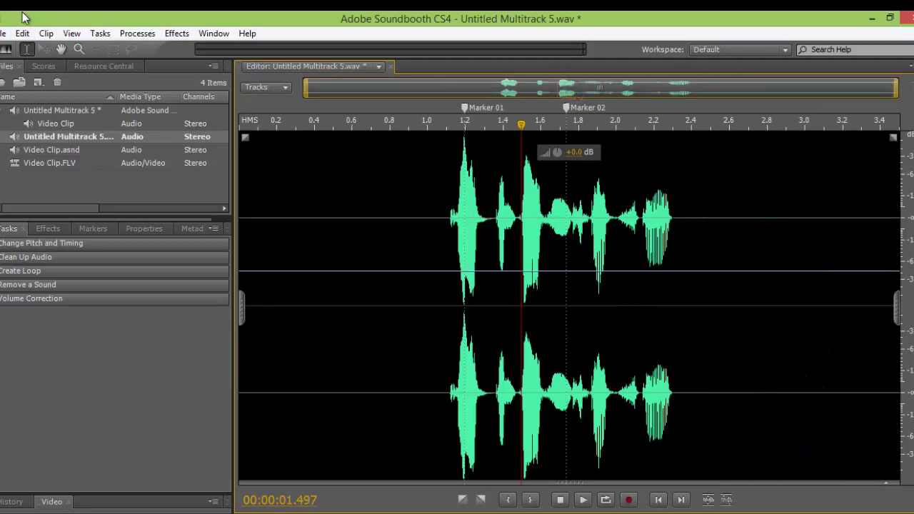
pyautogui.click(22, 33)
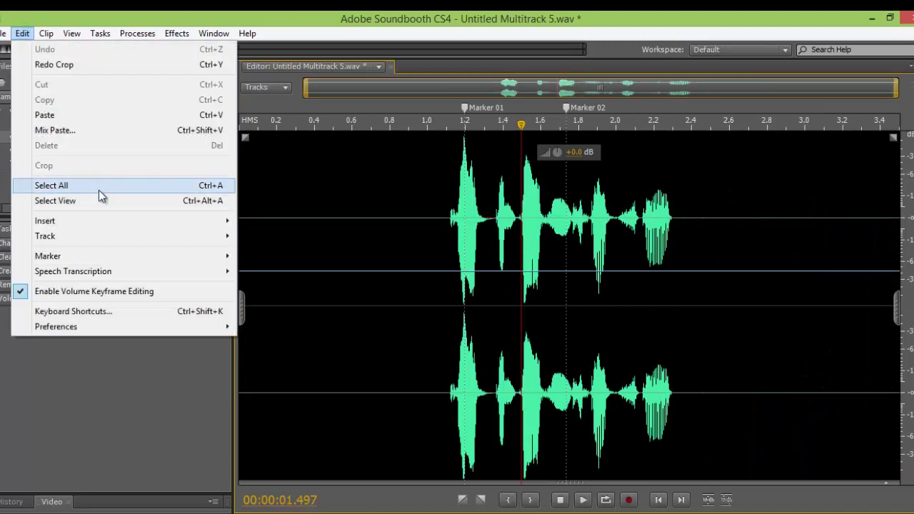
pyautogui.moveTo(98, 227)
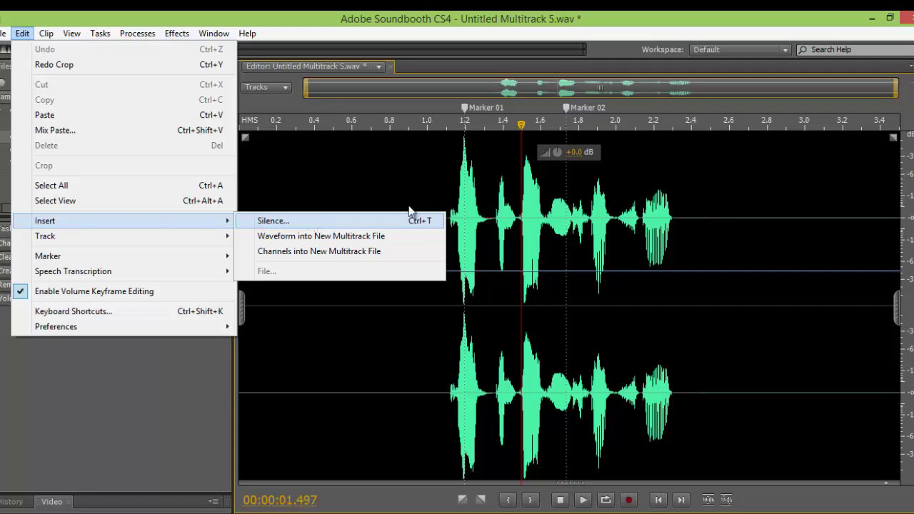
pyautogui.click(488, 122)
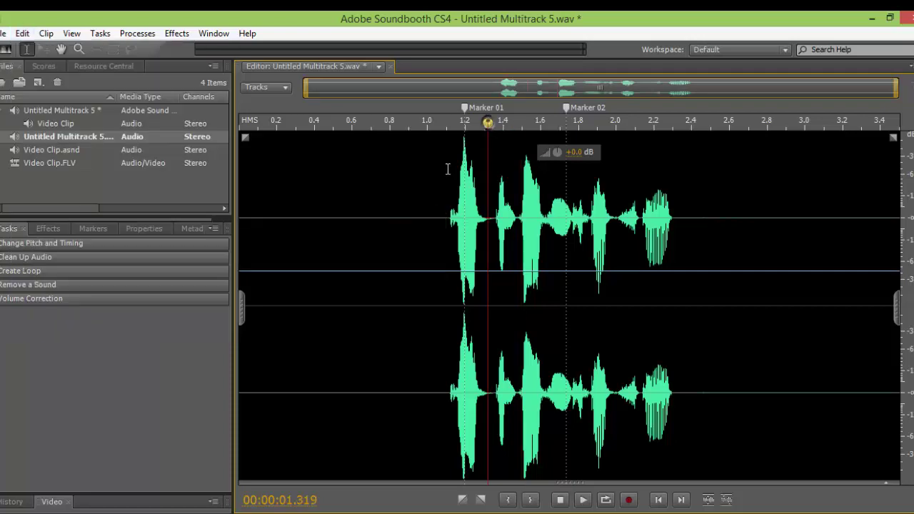
# - Try inserting 2 seconds of silence at the playhead after the first sound burst, and undo the insertion
pyautogui.click(22, 33)
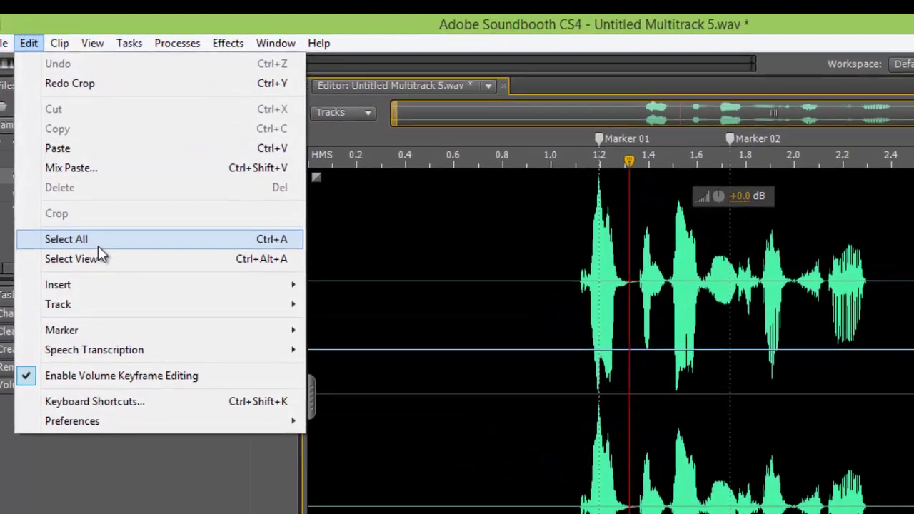
pyautogui.moveTo(111, 287)
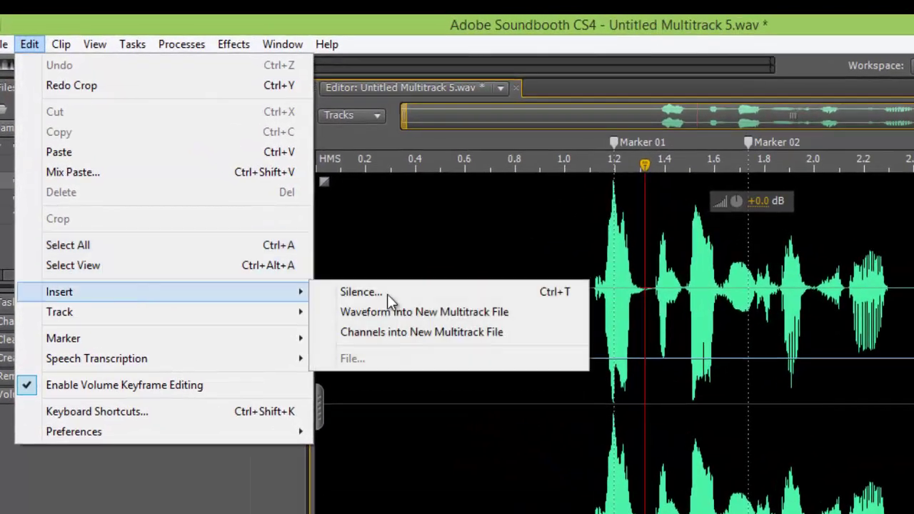
pyautogui.click(404, 288)
pyautogui.moveTo(584, 304); pyautogui.dragTo(402, 247)
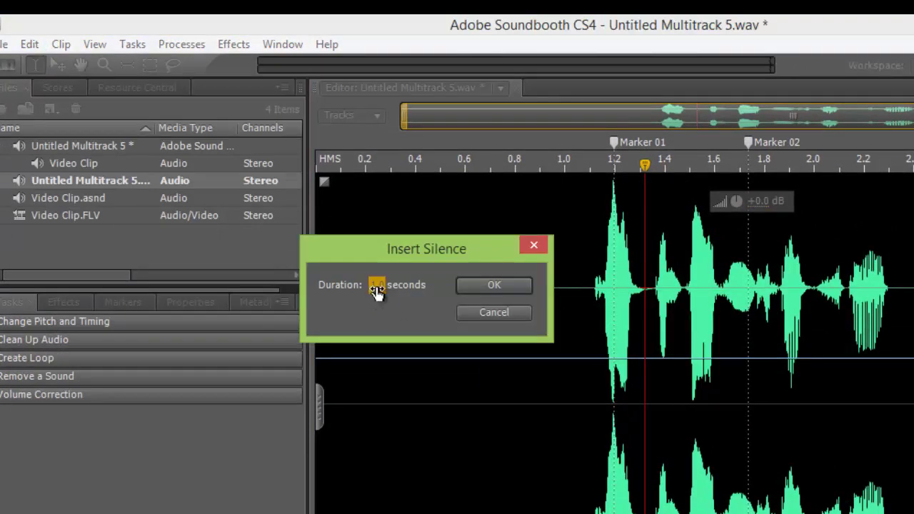
pyautogui.click(376, 290)
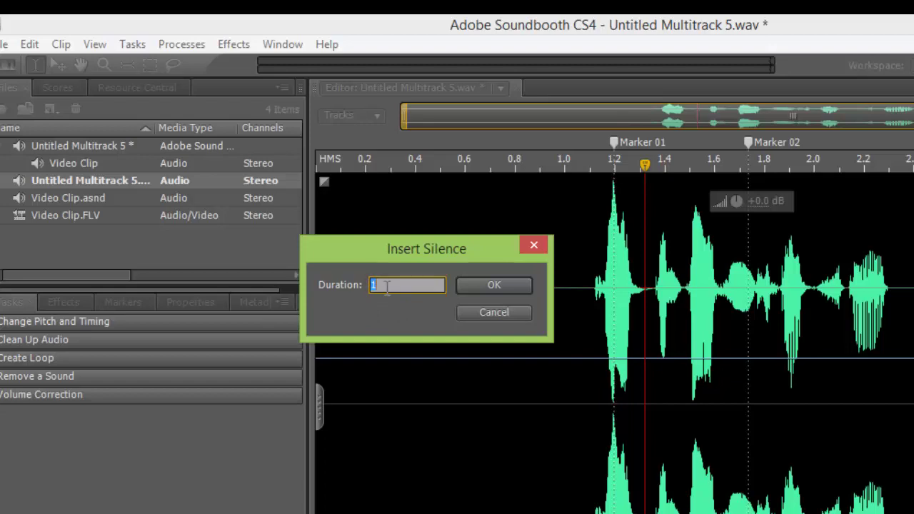
pyautogui.click(488, 282)
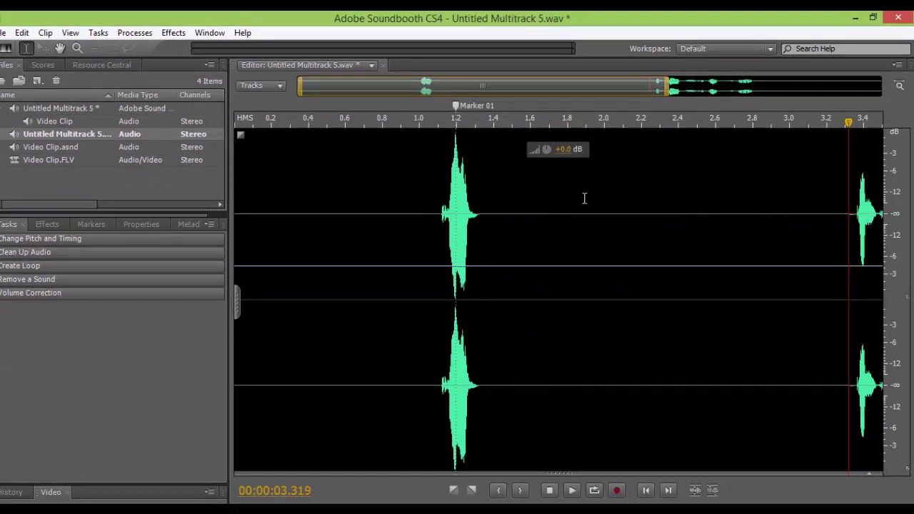
pyautogui.hotkey('ctrl', 'z')
# - Insert the waveform into a new multitrack file, and delete the inserted clip from its Audio 1 track
pyautogui.click(22, 33)
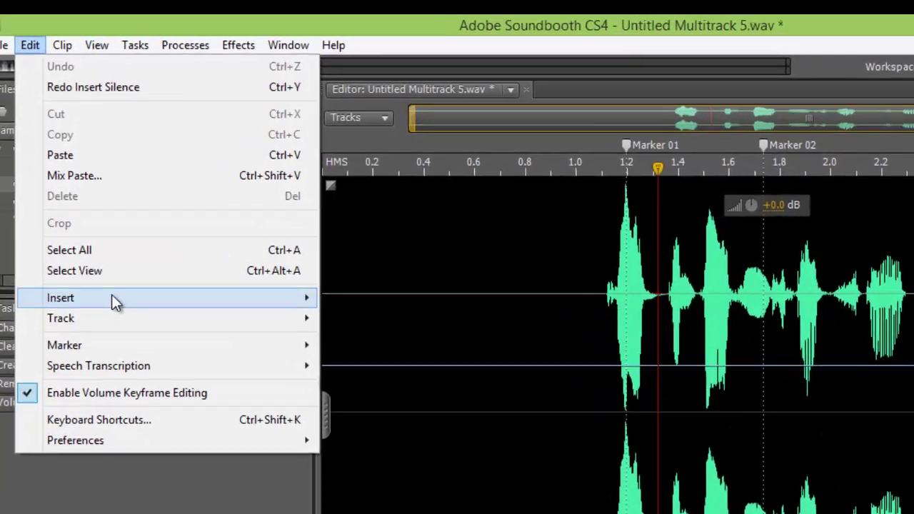
pyautogui.moveTo(62, 217)
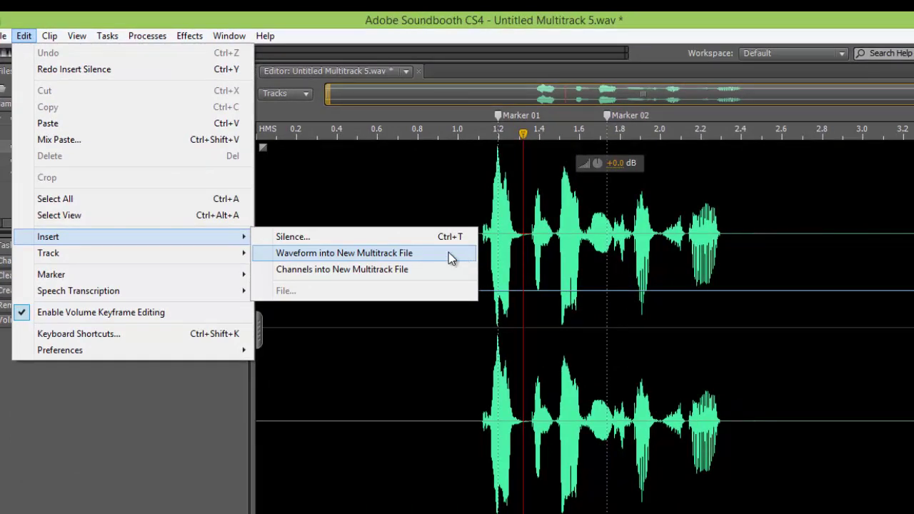
pyautogui.click(441, 259)
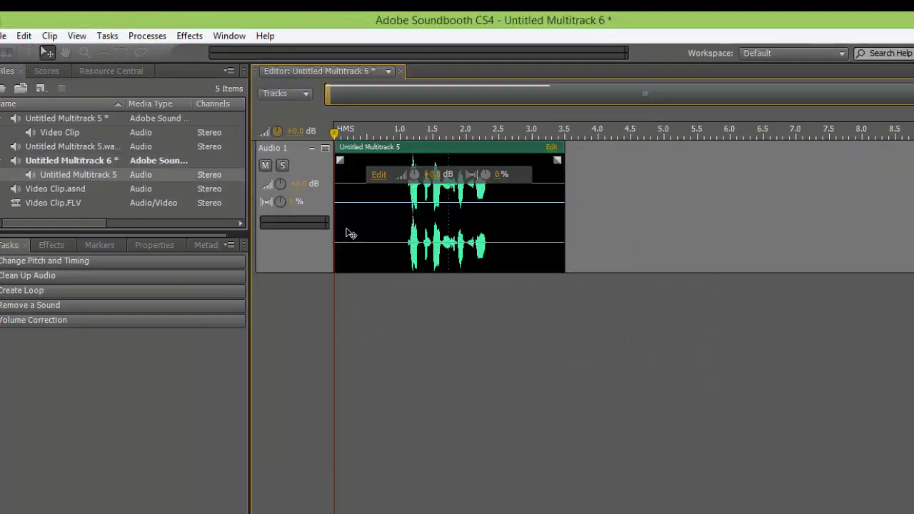
pyautogui.press('Delete')
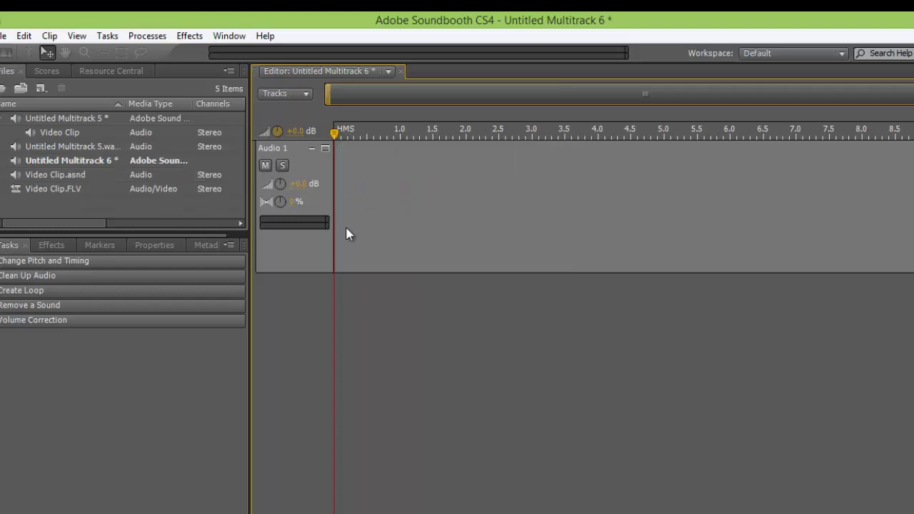
# - Close the open files until the file list is empty, and look at the Insert options
pyautogui.click(100, 118)
pyautogui.click(66, 84)
pyautogui.click(496, 304)
pyautogui.click(23, 36)
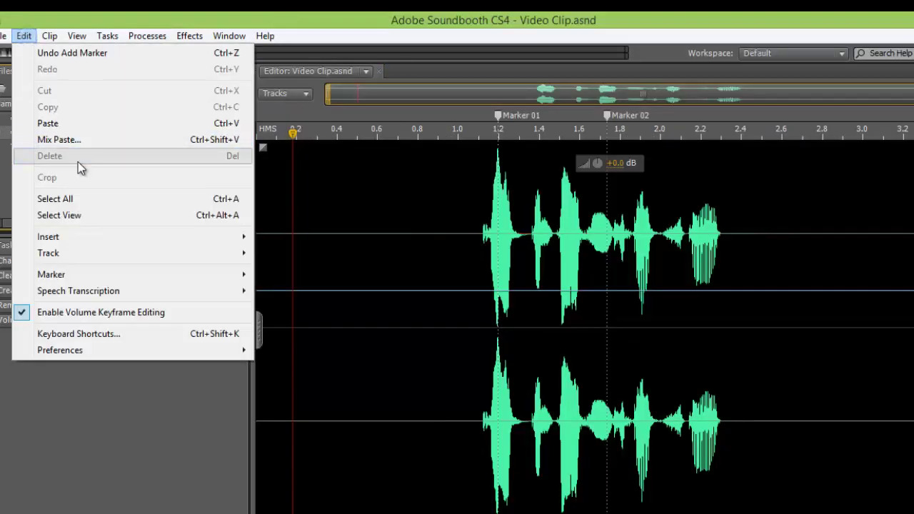
pyautogui.moveTo(119, 236)
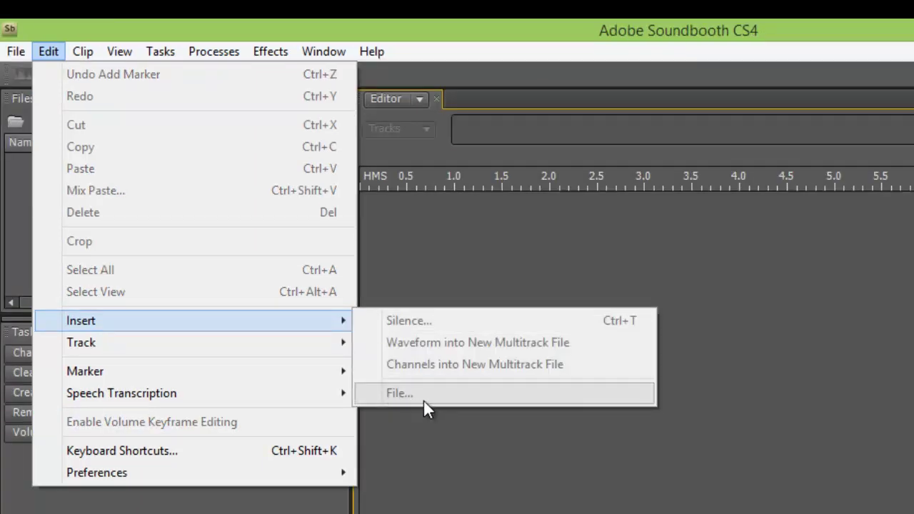
pyautogui.click(415, 78)
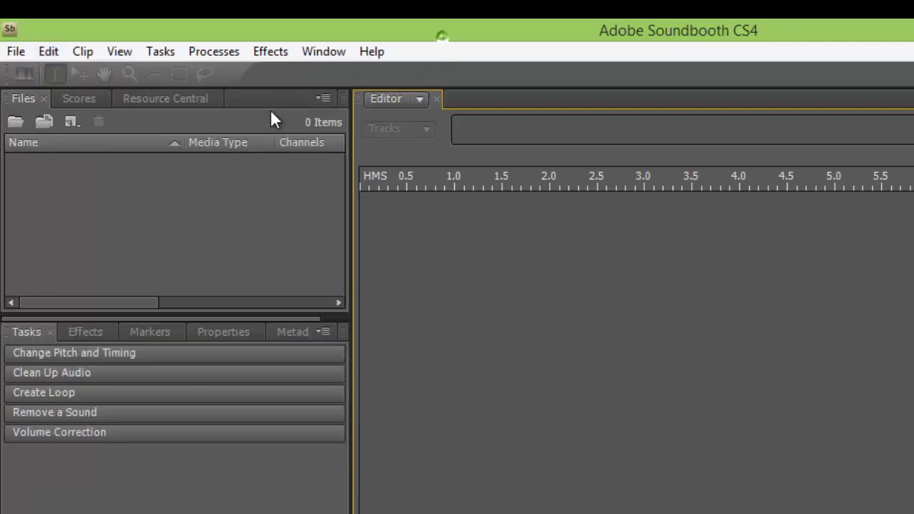
# - Open Video Clip.FLV from the Music folder, and insert its video into a new multitrack file
pyautogui.doubleClick(198, 183)
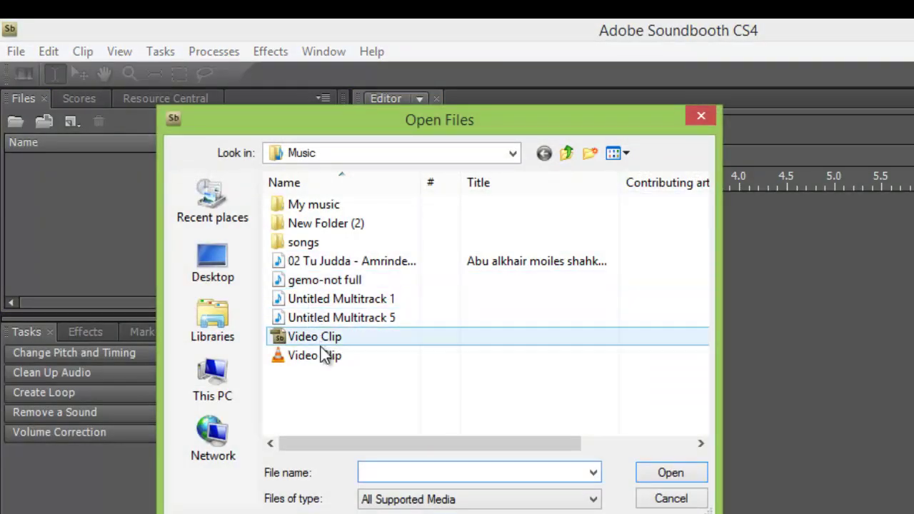
pyautogui.click(315, 355)
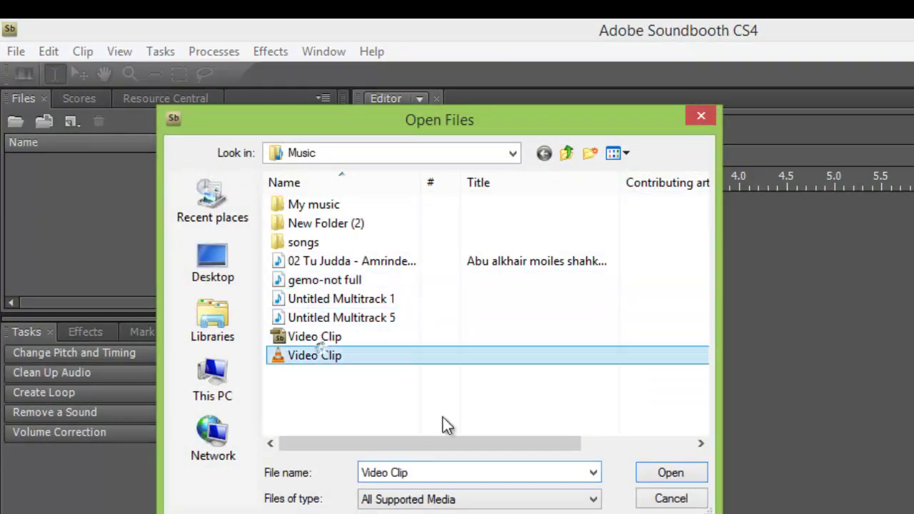
pyautogui.click(690, 477)
pyautogui.click(395, 136)
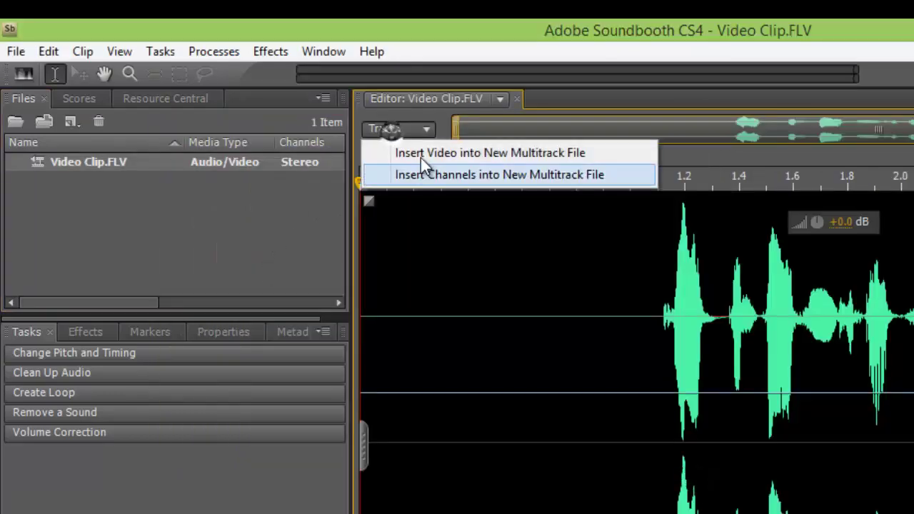
pyautogui.click(421, 154)
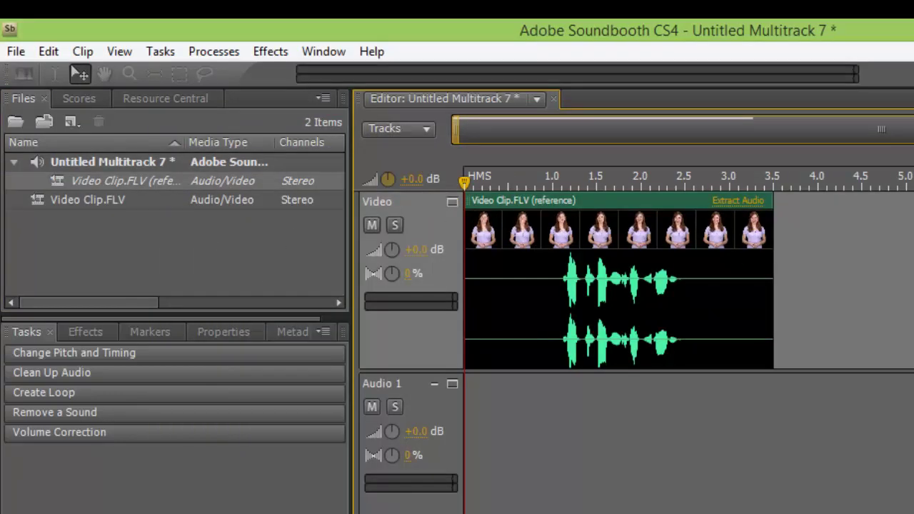
# - Try to insert the gemo-not full audio file from the Music folder into the multitrack file
pyautogui.click(49, 52)
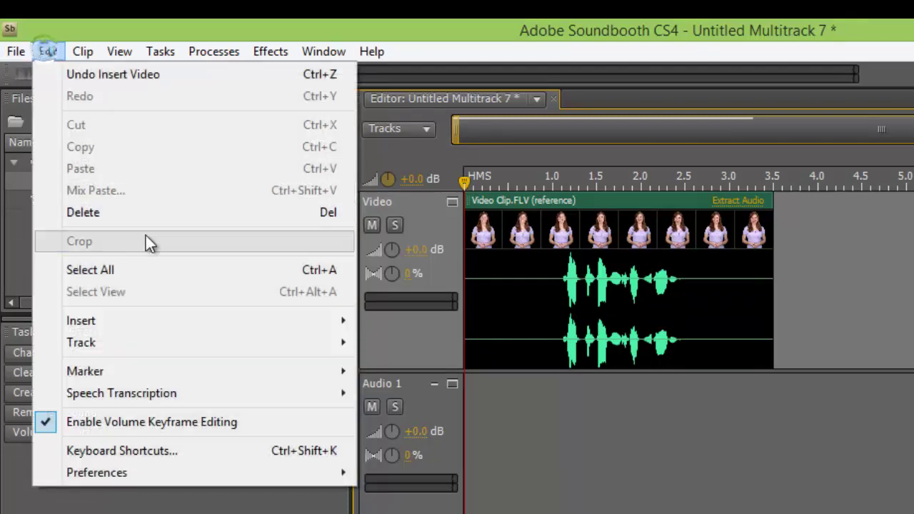
pyautogui.moveTo(186, 321)
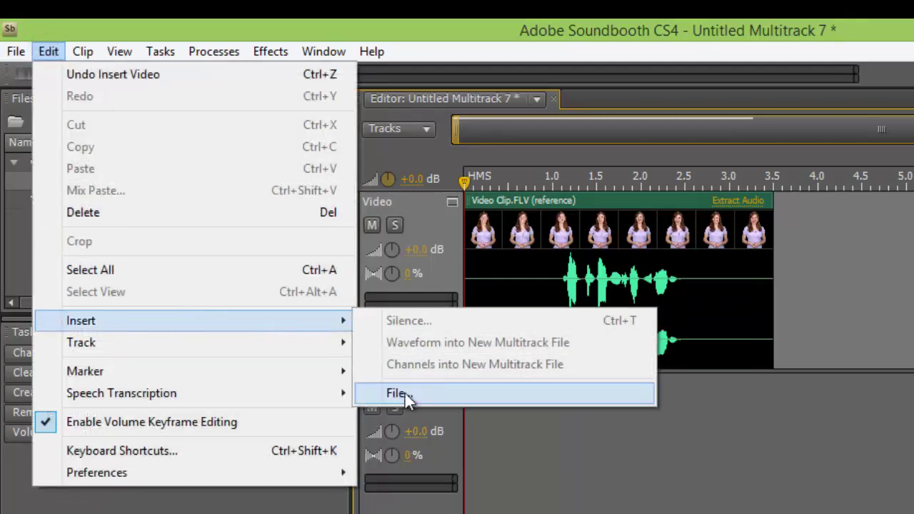
pyautogui.click(455, 400)
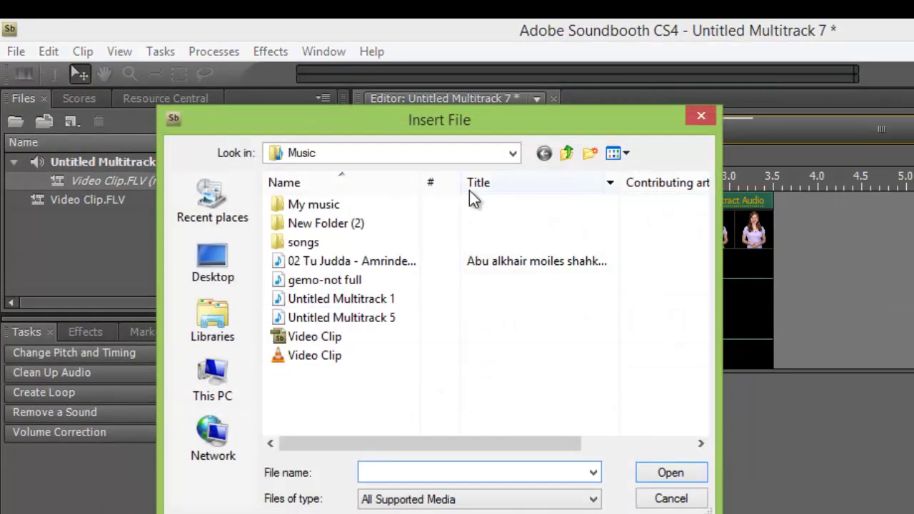
pyautogui.moveTo(457, 120); pyautogui.dragTo(386, 93)
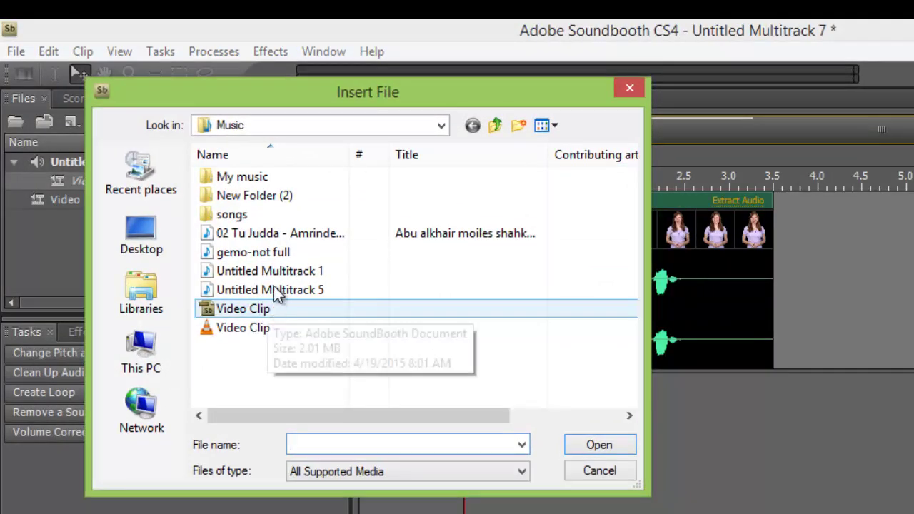
pyautogui.click(268, 252)
pyautogui.click(579, 448)
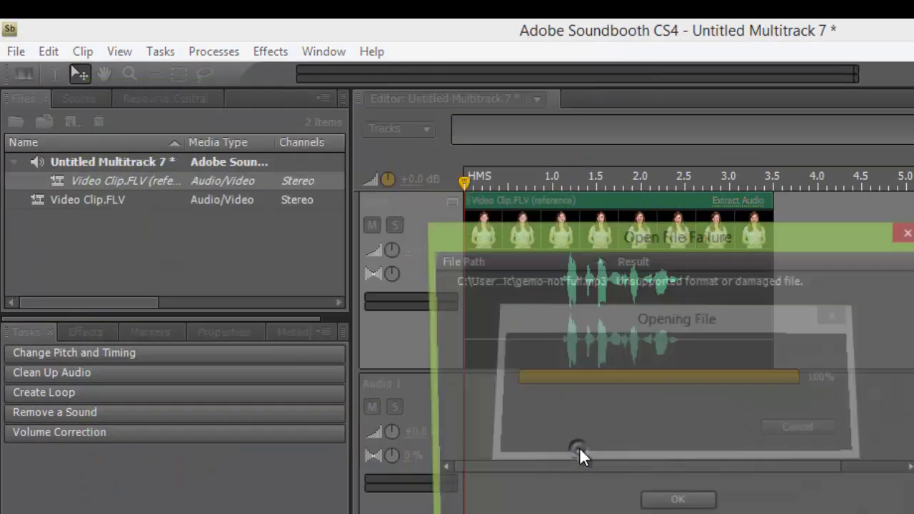
pyautogui.click(675, 505)
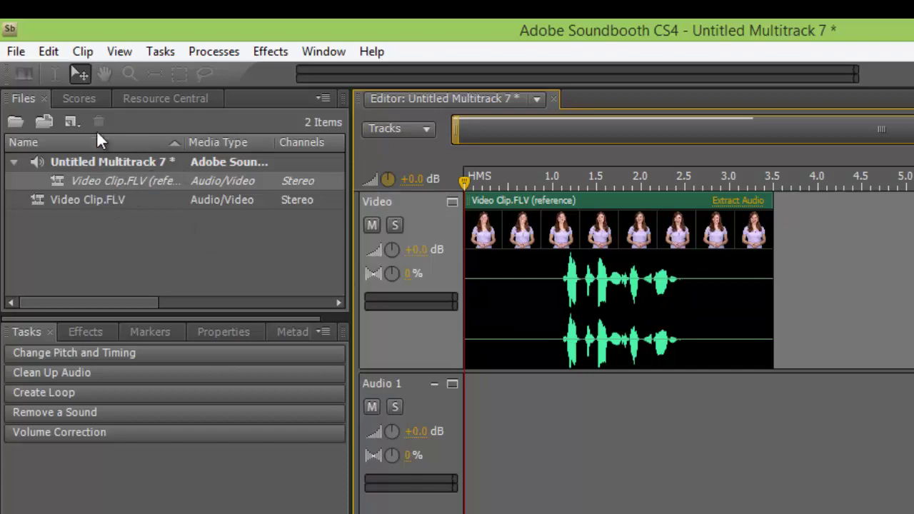
# - Look at the commands for adding audio and video tracks and for deleting the selected track
pyautogui.click(54, 52)
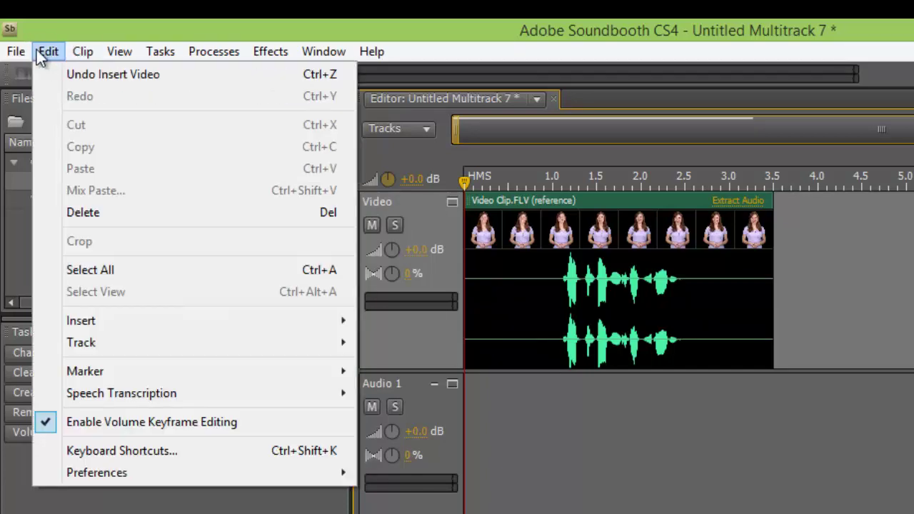
pyautogui.moveTo(119, 345)
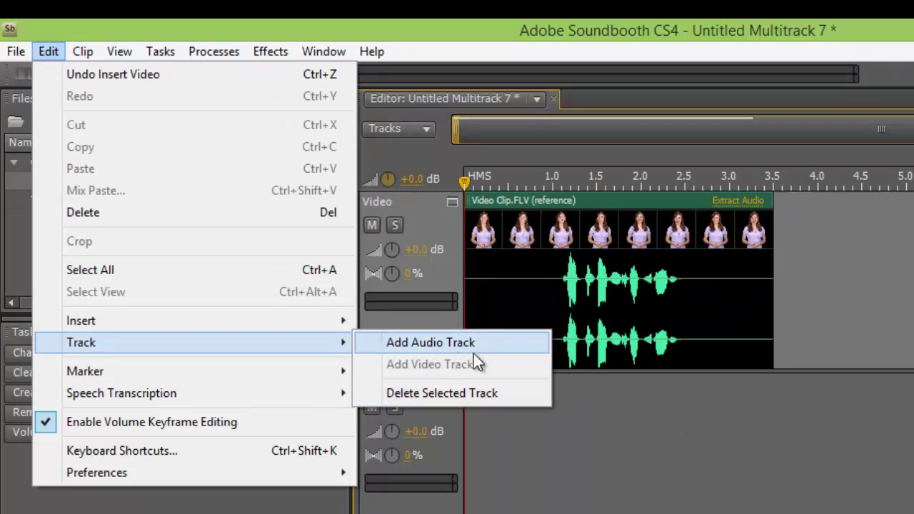
pyautogui.click(408, 132)
pyautogui.click(419, 129)
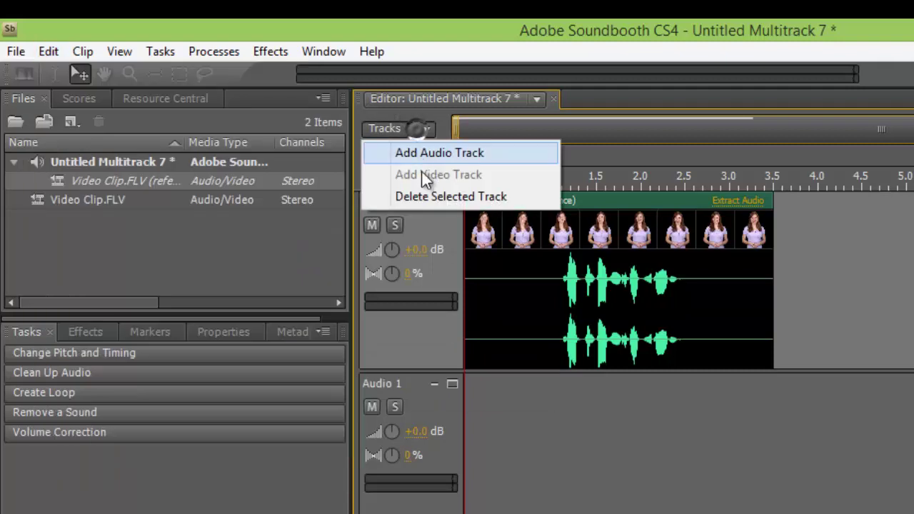
pyautogui.click(53, 52)
pyautogui.moveTo(114, 326)
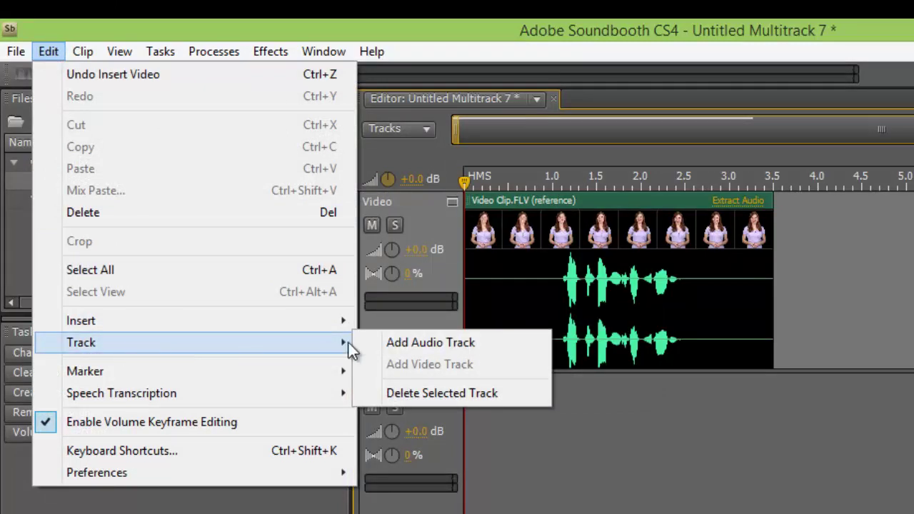
pyautogui.click(424, 199)
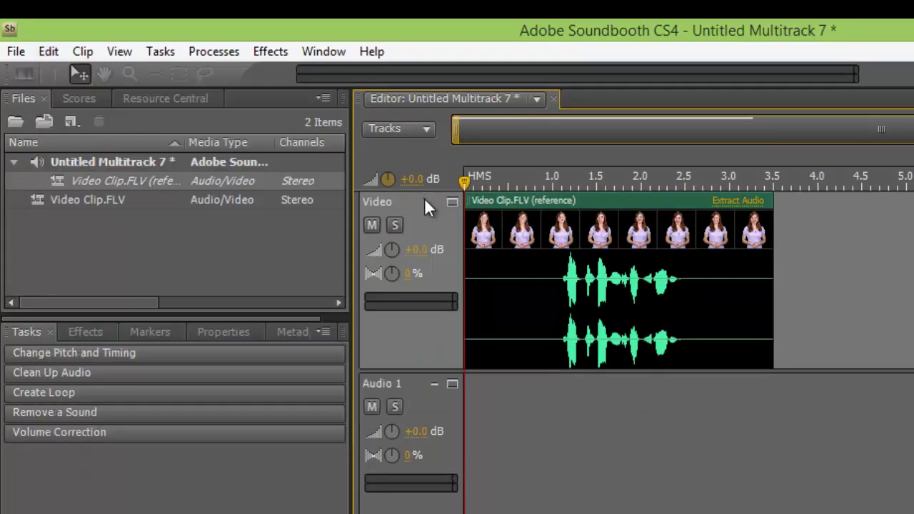
# - Minimize the Audio 1 track, and look at the Marker and Speech Transcription options
pyautogui.click(434, 384)
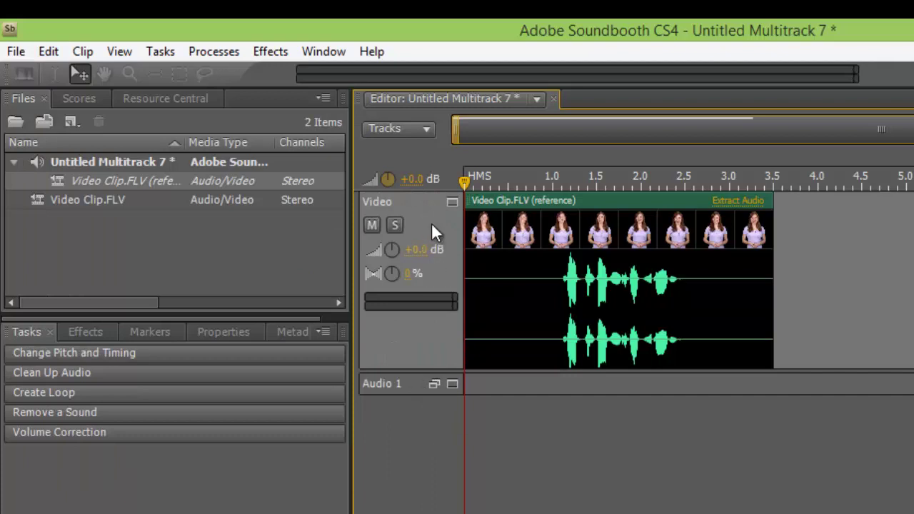
pyautogui.click(48, 52)
pyautogui.moveTo(197, 330)
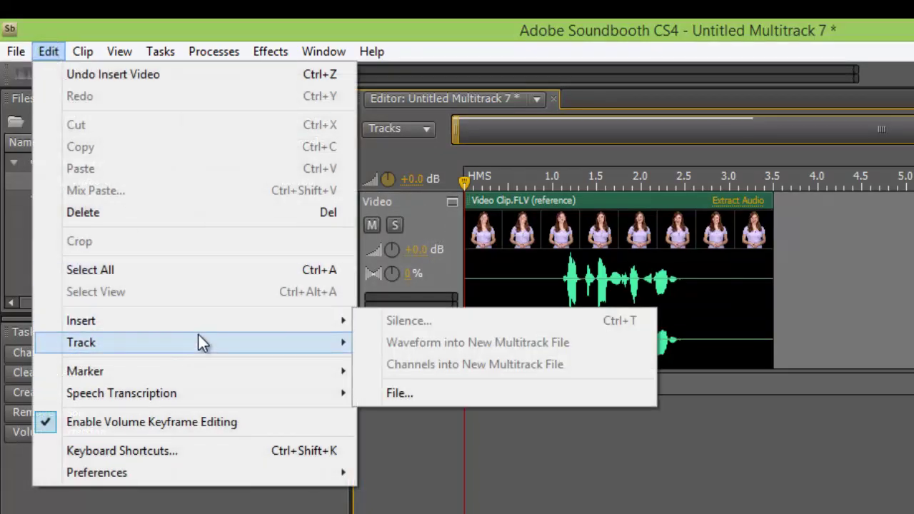
pyautogui.moveTo(209, 372)
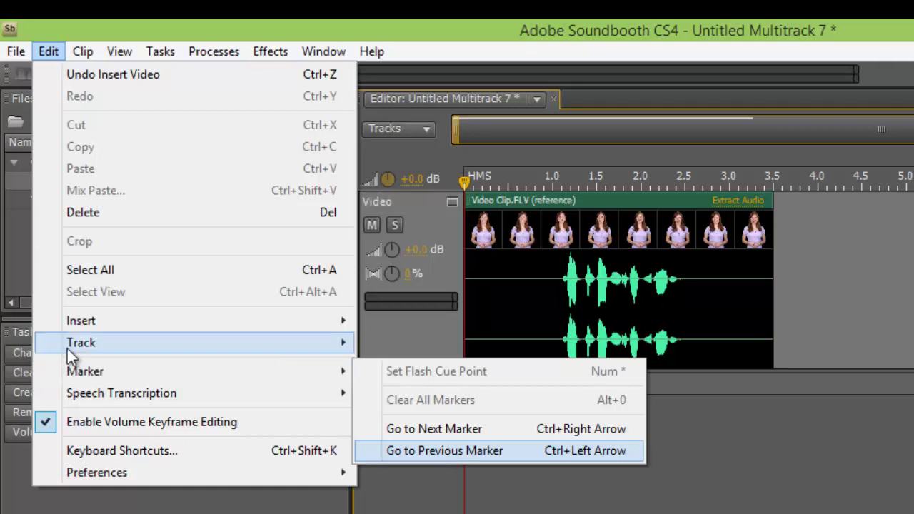
pyautogui.moveTo(123, 400)
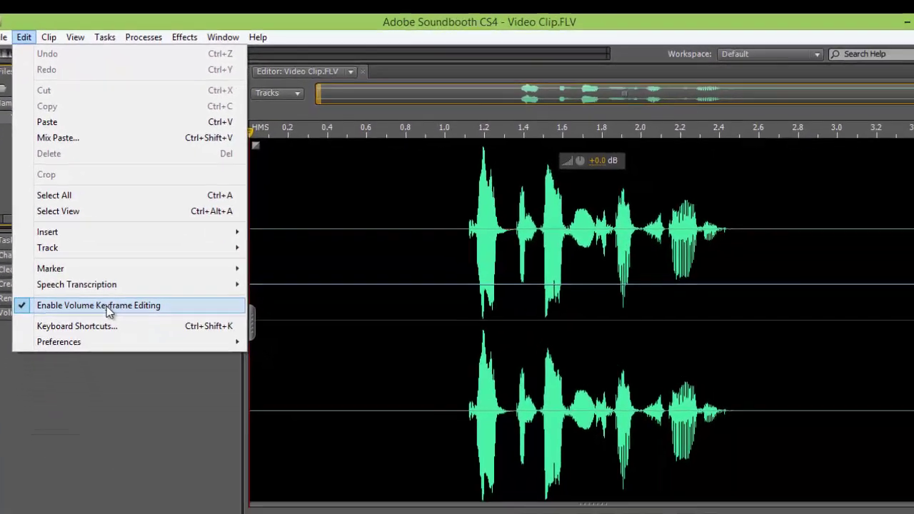
pyautogui.click(284, 29)
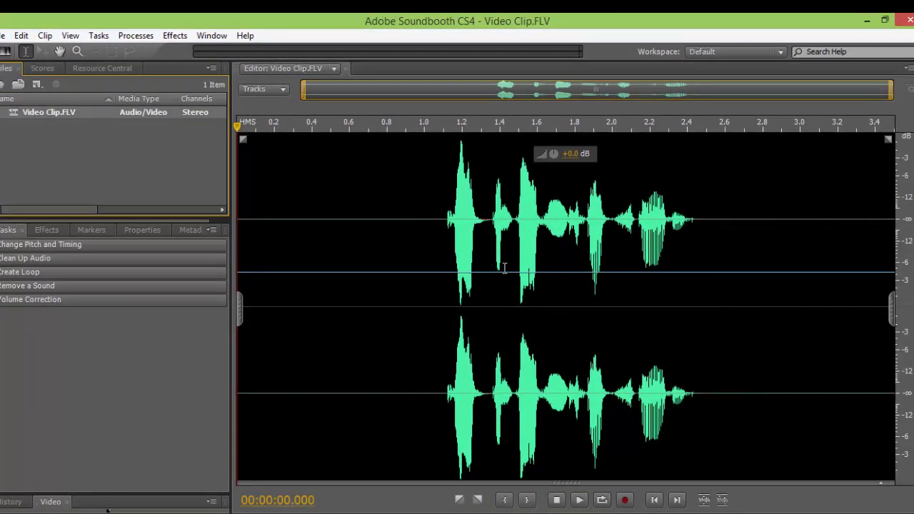
# - Shape Video Clip.FLV's volume line with keyframes at about 0.9 and 2.6 s and raised ones at about 1.4 and 2.1 s
pyautogui.click(409, 272)
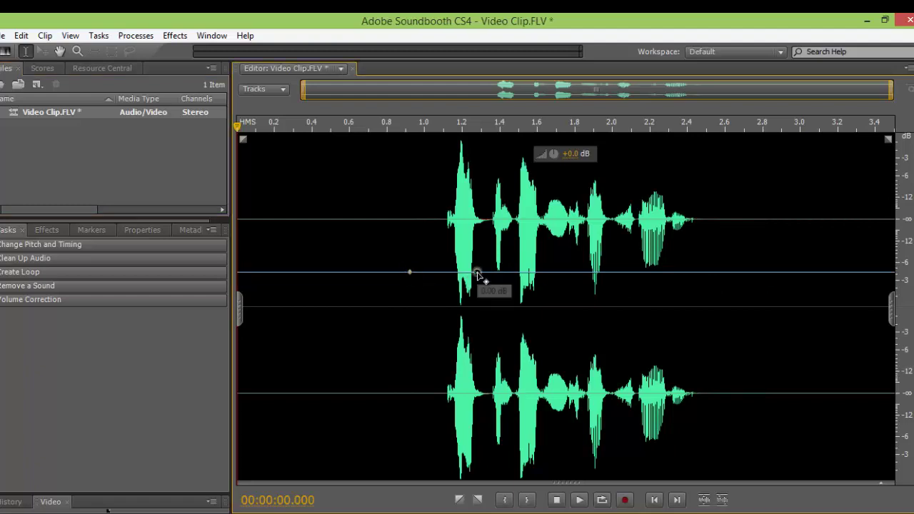
pyautogui.moveTo(476, 272); pyautogui.dragTo(492, 192)
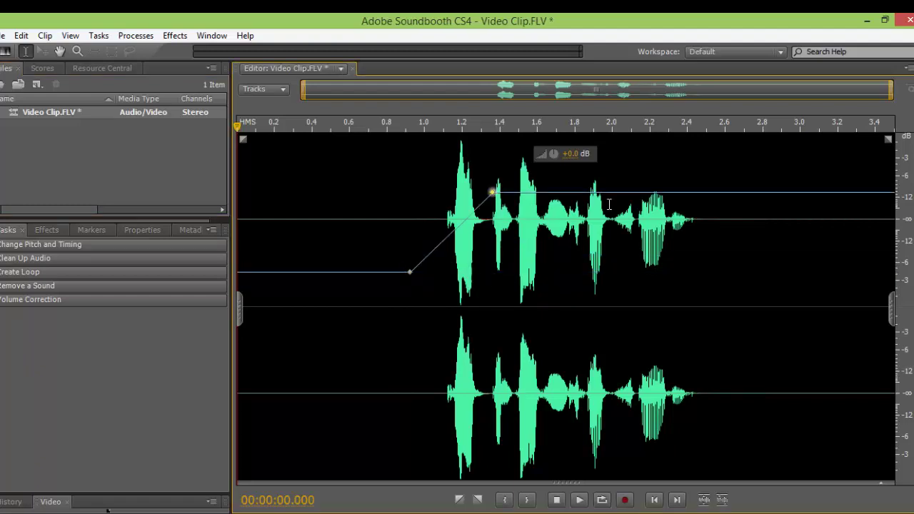
pyautogui.click(638, 192)
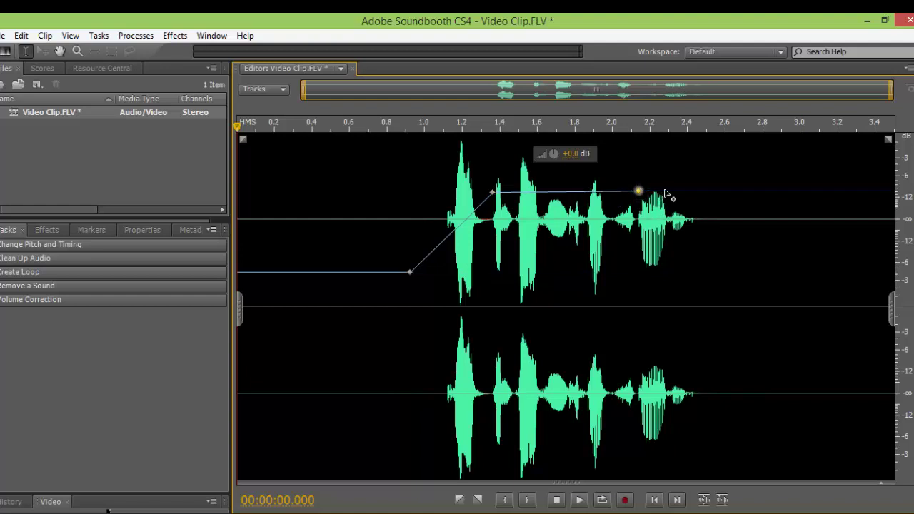
pyautogui.moveTo(665, 191); pyautogui.dragTo(721, 268)
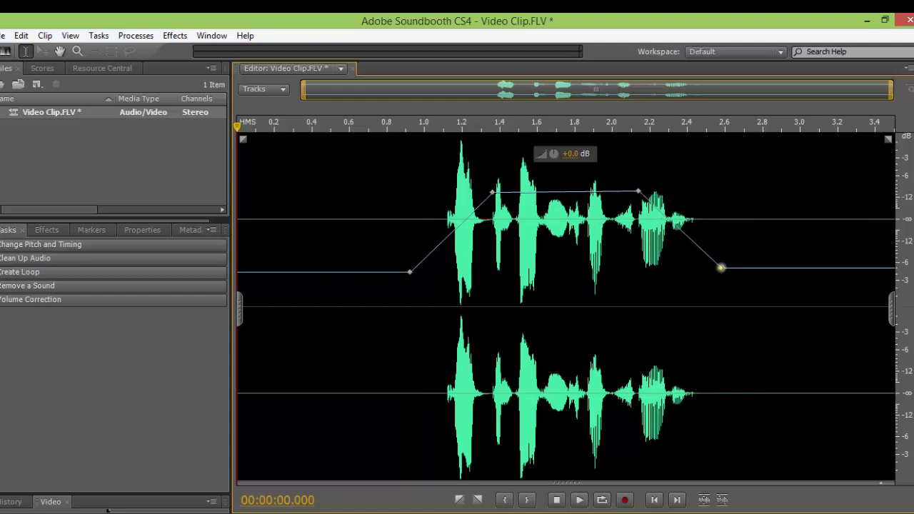
# - Turn volume keyframe editing off and on again, and add a volume keyframe at about 0.8 s
pyautogui.click(22, 35)
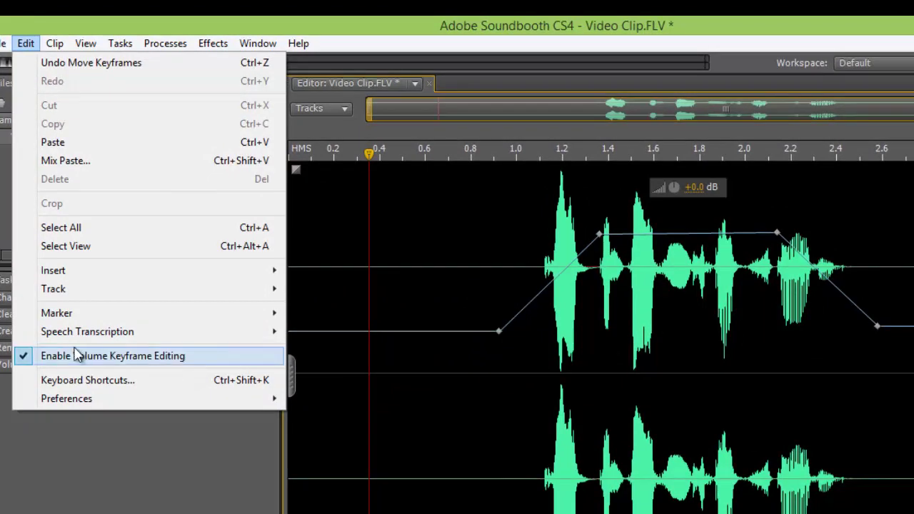
pyautogui.click(74, 360)
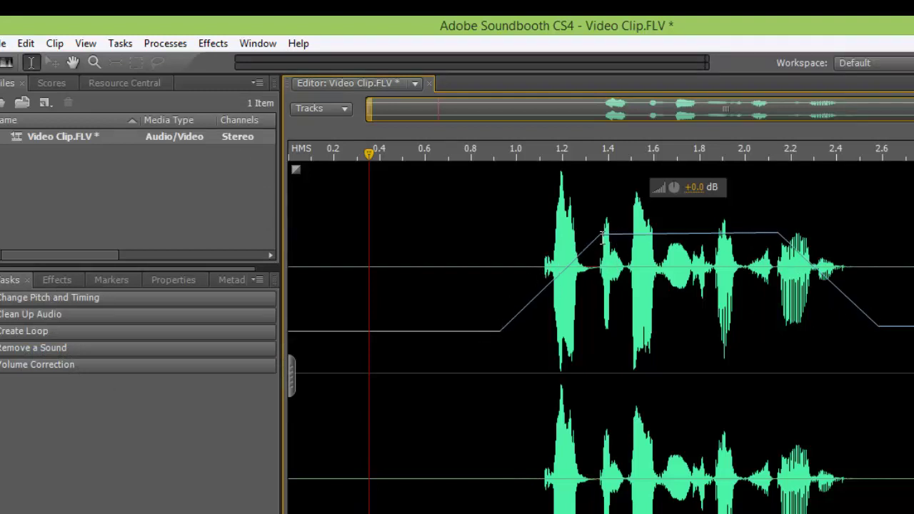
pyautogui.click(29, 44)
pyautogui.click(49, 357)
pyautogui.click(478, 333)
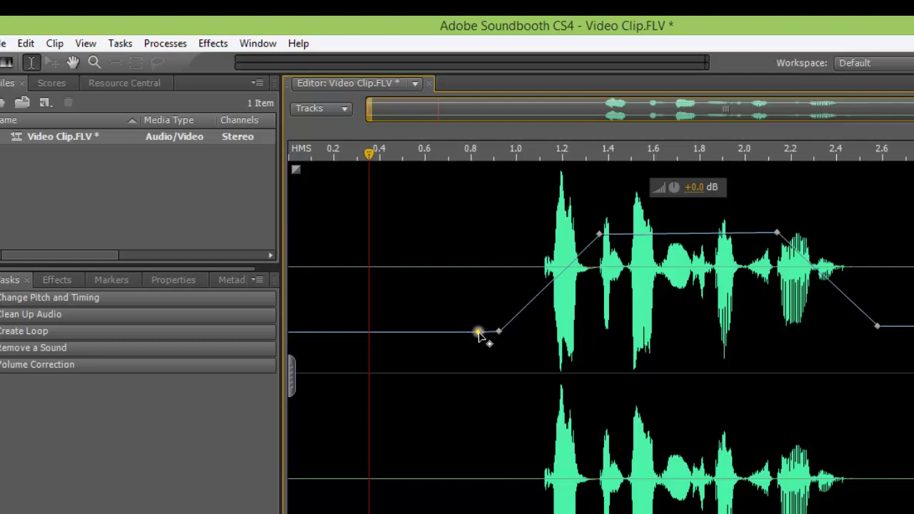
# - Disable volume keyframe editing for the waveform, and re-enable it
pyautogui.click(26, 43)
pyautogui.click(57, 359)
pyautogui.click(25, 43)
pyautogui.click(43, 356)
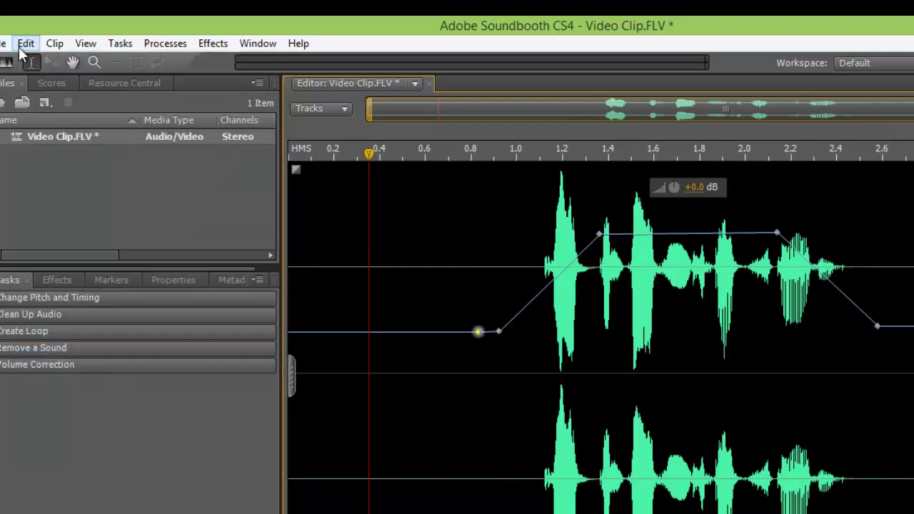
# - Look through the list of commands and their assigned keyboard shortcuts, and close it
pyautogui.click(26, 43)
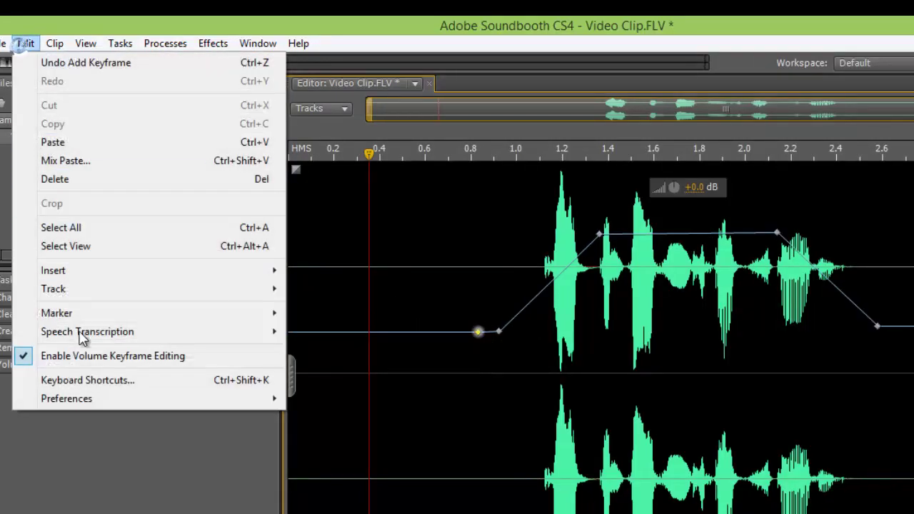
pyautogui.click(105, 380)
pyautogui.moveTo(474, 105); pyautogui.dragTo(380, 95)
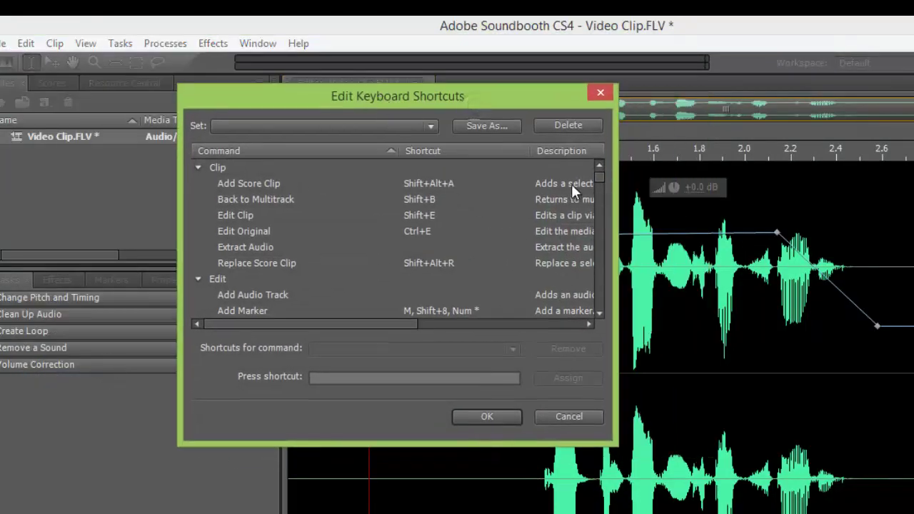
pyautogui.moveTo(596, 181)
pyautogui.mouseDown()
pyautogui.moveTo(607, 299)
pyautogui.moveTo(611, 176)
pyautogui.mouseUp()
pyautogui.click(488, 417)
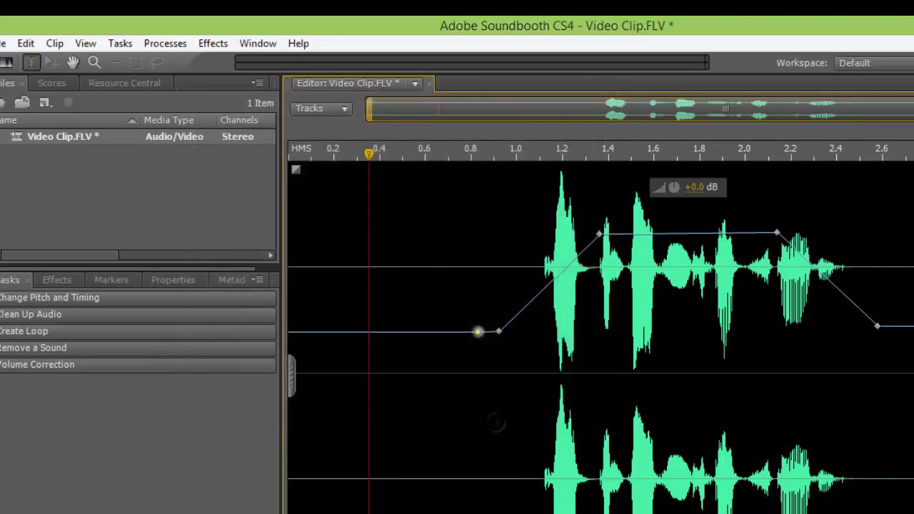
# - Open the Appearance preferences, set the interface brightness to 53%, and restore the default brightness
pyautogui.click(26, 44)
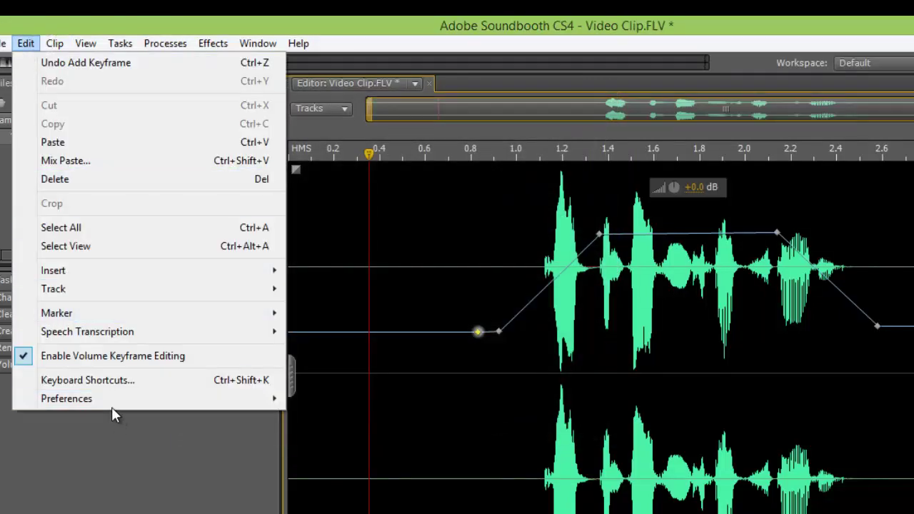
pyautogui.moveTo(111, 402)
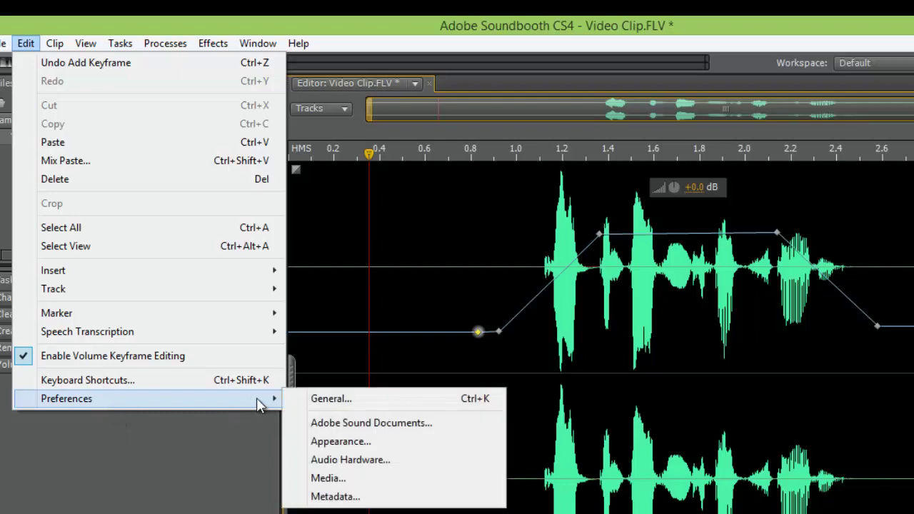
pyautogui.click(303, 399)
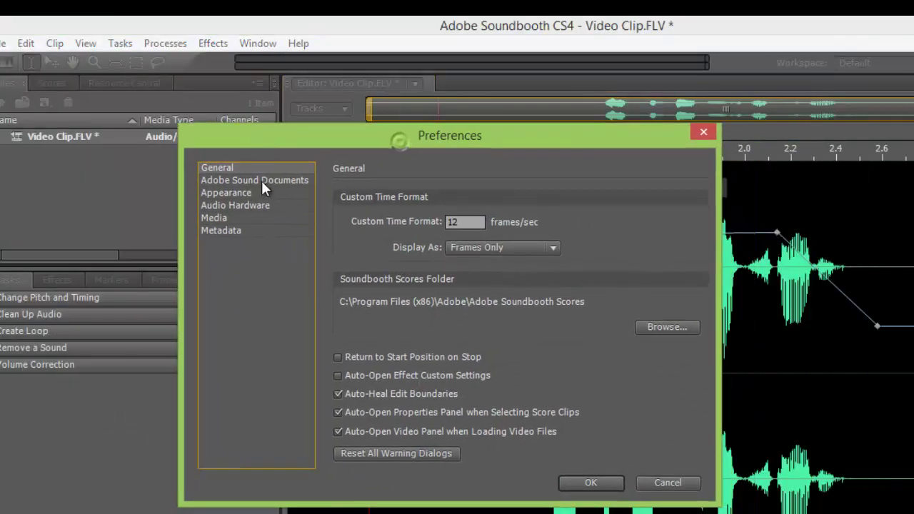
pyautogui.click(236, 192)
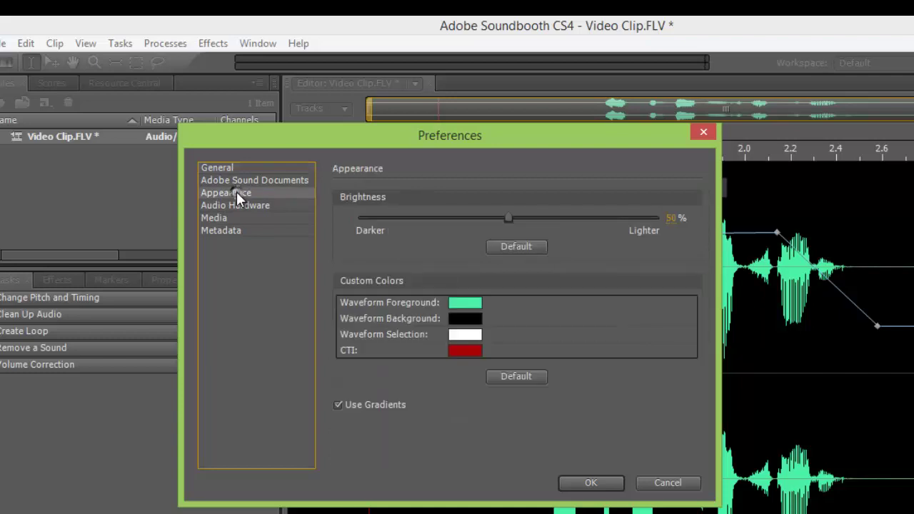
pyautogui.moveTo(325, 137); pyautogui.dragTo(213, 128)
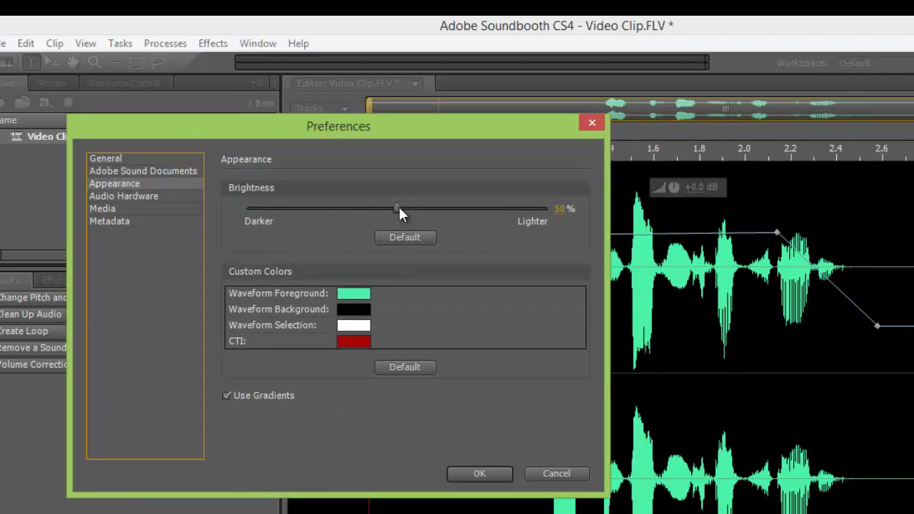
pyautogui.moveTo(399, 208)
pyautogui.mouseDown()
pyautogui.moveTo(281, 212)
pyautogui.moveTo(536, 230)
pyautogui.moveTo(439, 214)
pyautogui.moveTo(405, 217)
pyautogui.mouseUp()
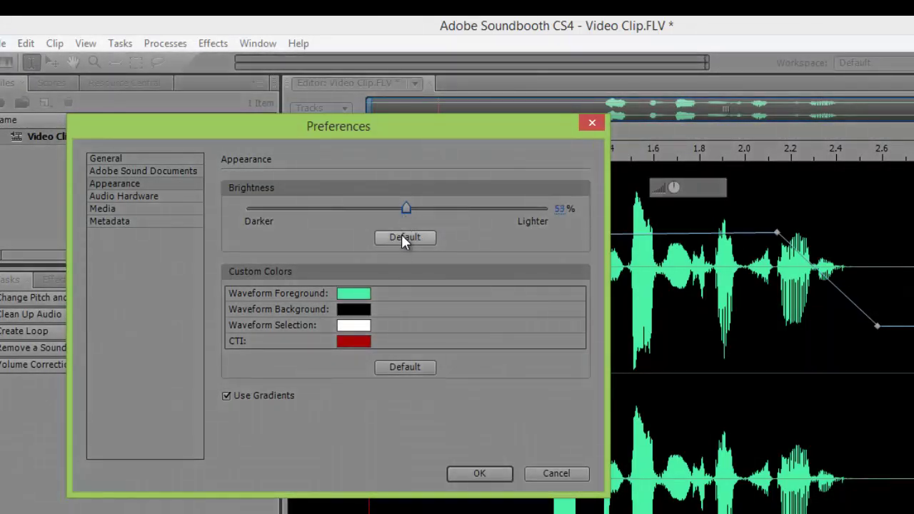
pyautogui.click(404, 238)
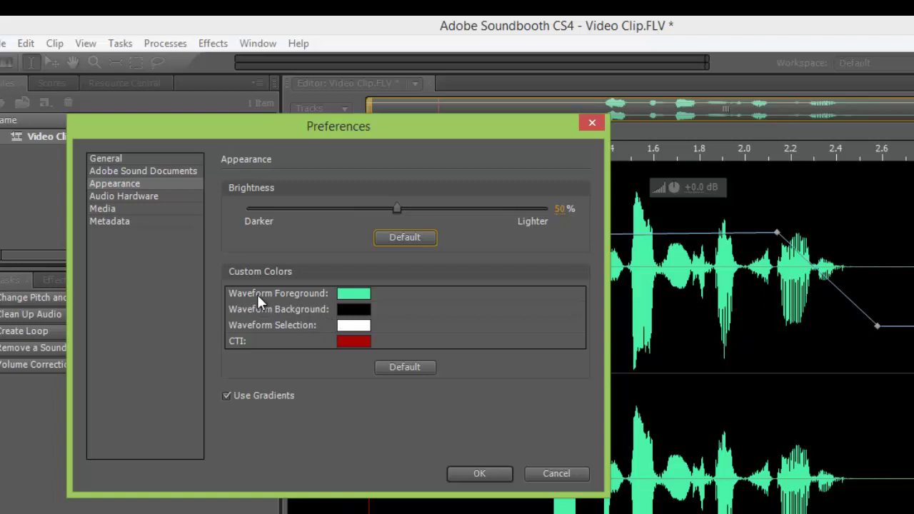
# - Set the Waveform Foreground custom color to blue, hex 4B8FED
pyautogui.click(351, 294)
pyautogui.moveTo(318, 260)
pyautogui.mouseDown()
pyautogui.moveTo(333, 295)
pyautogui.moveTo(302, 327)
pyautogui.moveTo(253, 343)
pyautogui.moveTo(251, 270)
pyautogui.moveTo(233, 237)
pyautogui.moveTo(247, 260)
pyautogui.moveTo(346, 307)
pyautogui.mouseUp()
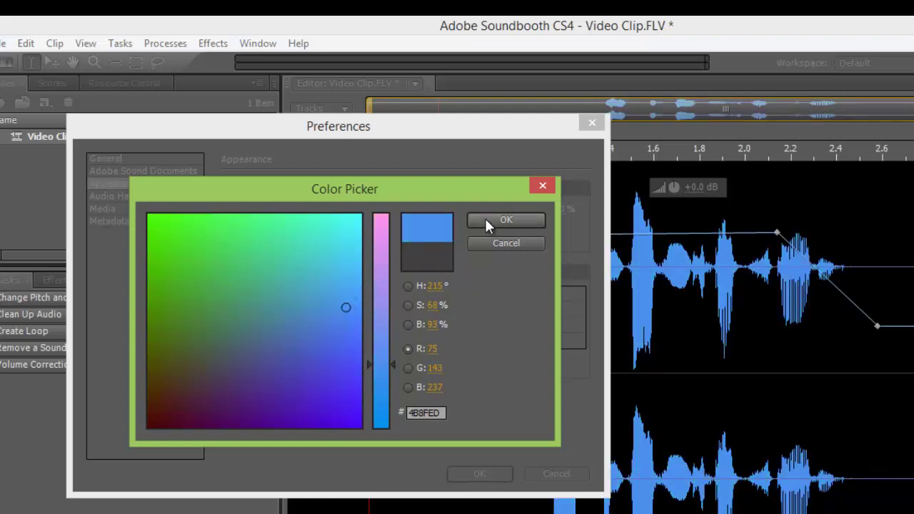
pyautogui.click(486, 220)
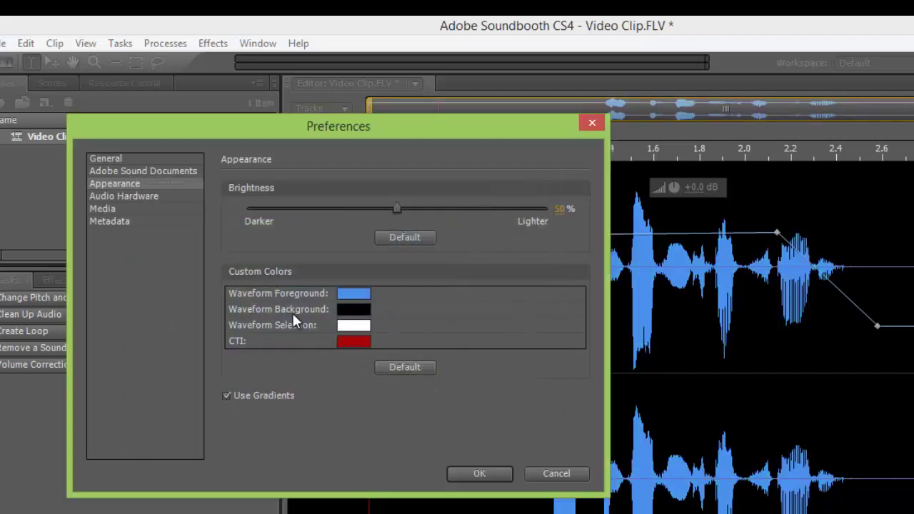
# - Try several blue shades for the Waveform Background custom color, and set it to green, hex 00A45D
pyautogui.click(352, 310)
pyautogui.click(331, 305)
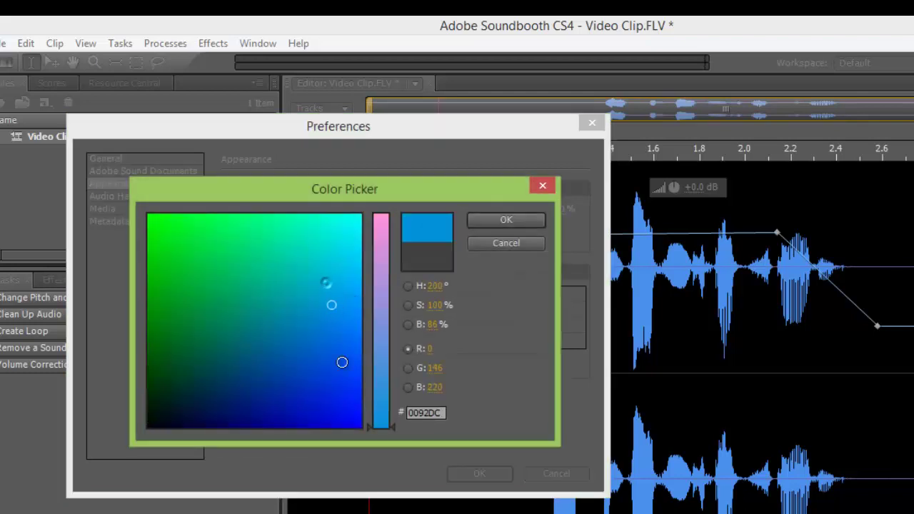
pyautogui.moveTo(342, 362); pyautogui.dragTo(359, 434)
pyautogui.click(276, 359)
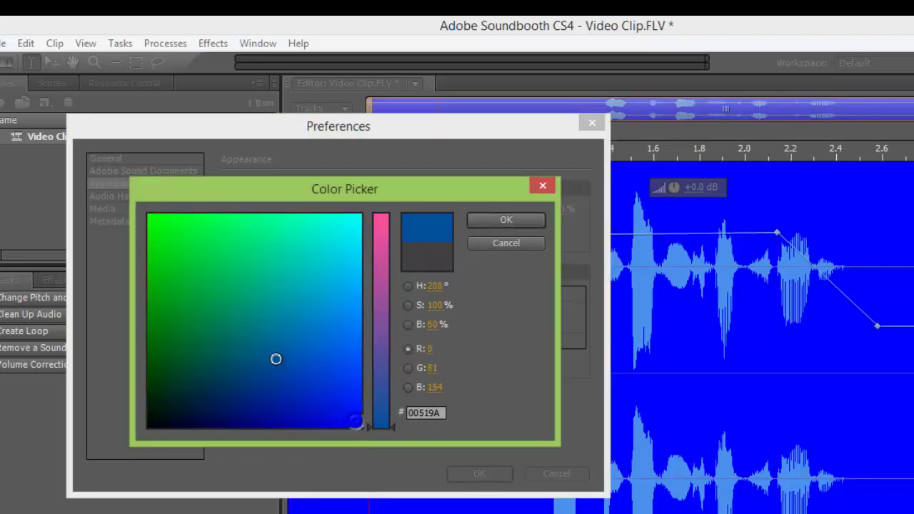
pyautogui.click(225, 290)
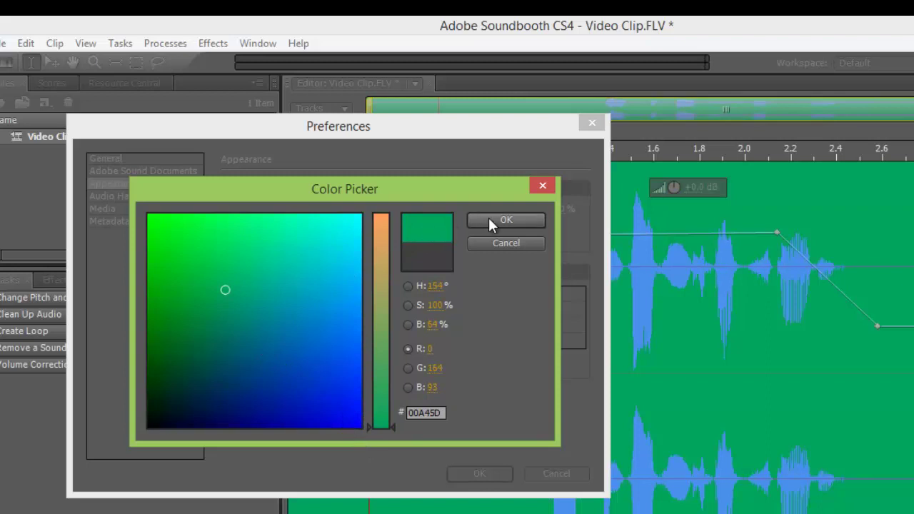
pyautogui.click(490, 223)
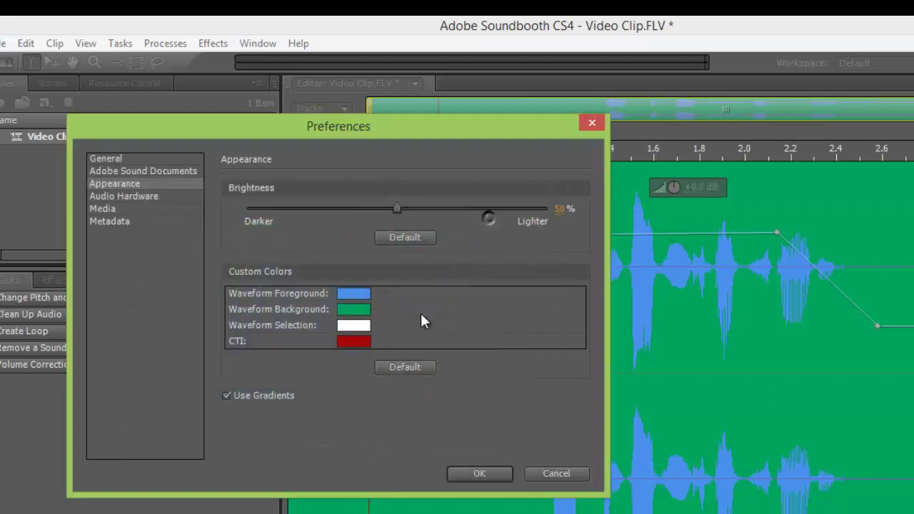
# - View the color choices for Waveform Selection and CTI, and restore the default custom colors
pyautogui.click(346, 327)
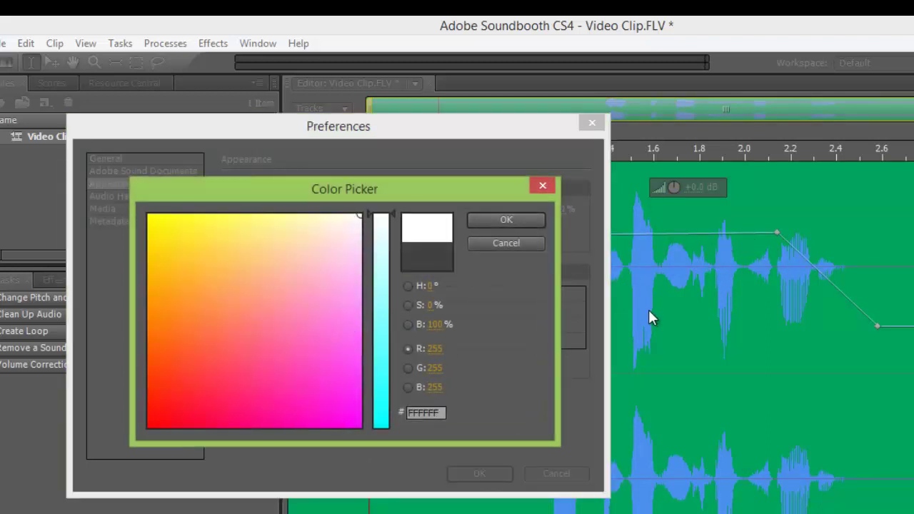
pyautogui.click(520, 246)
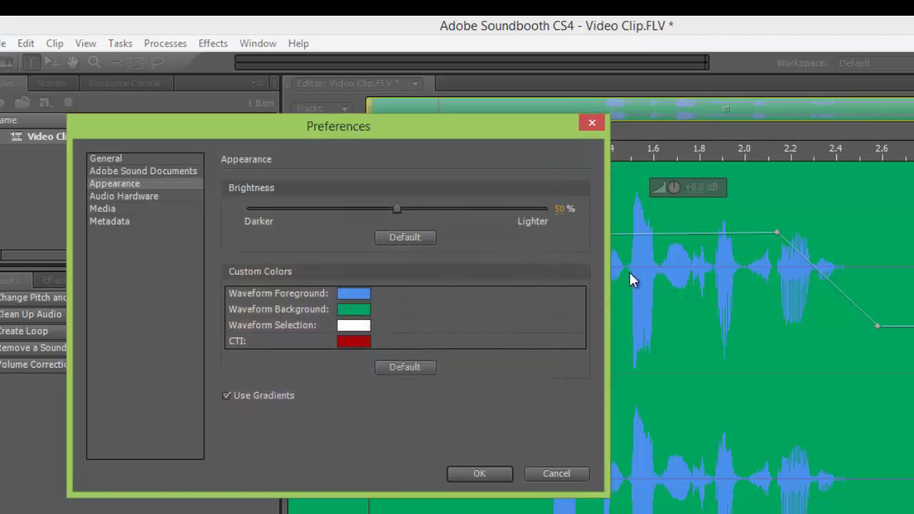
pyautogui.click(339, 342)
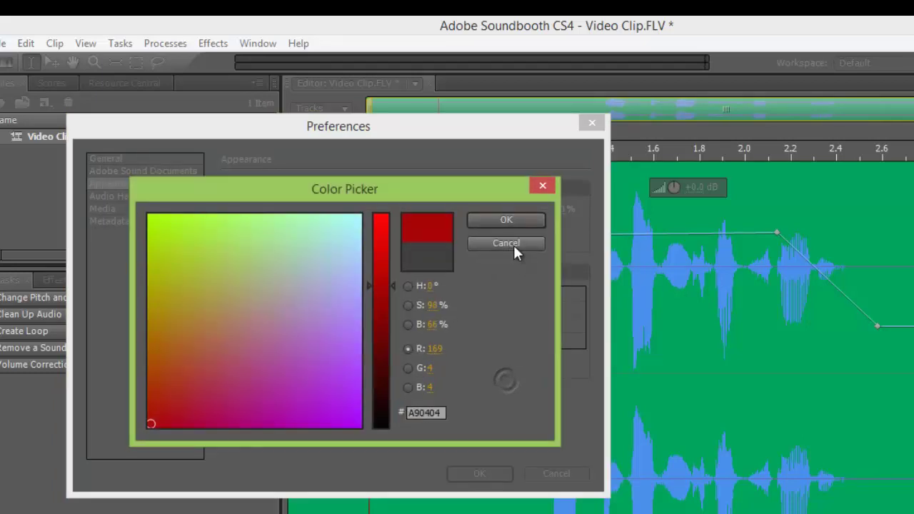
pyautogui.click(514, 245)
pyautogui.click(396, 366)
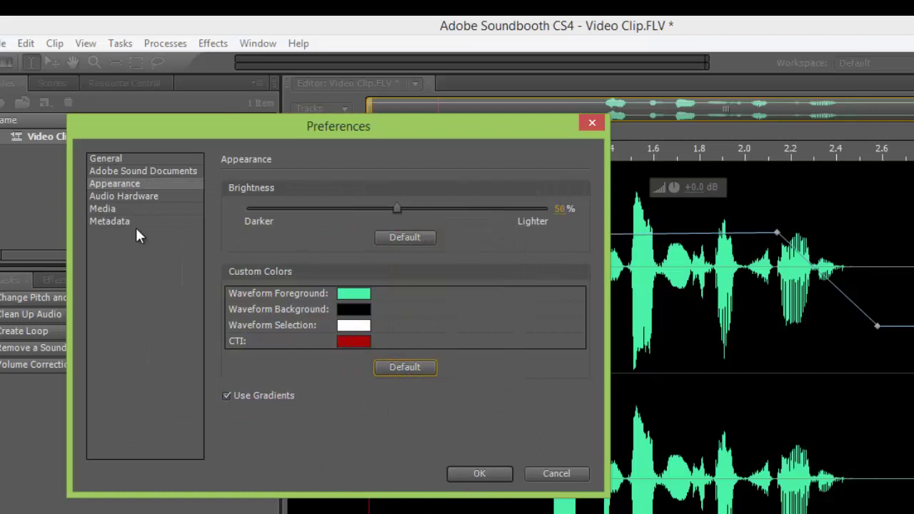
# - Look through the Adobe Sound Documents and Media preferences, and close the preferences
pyautogui.click(112, 171)
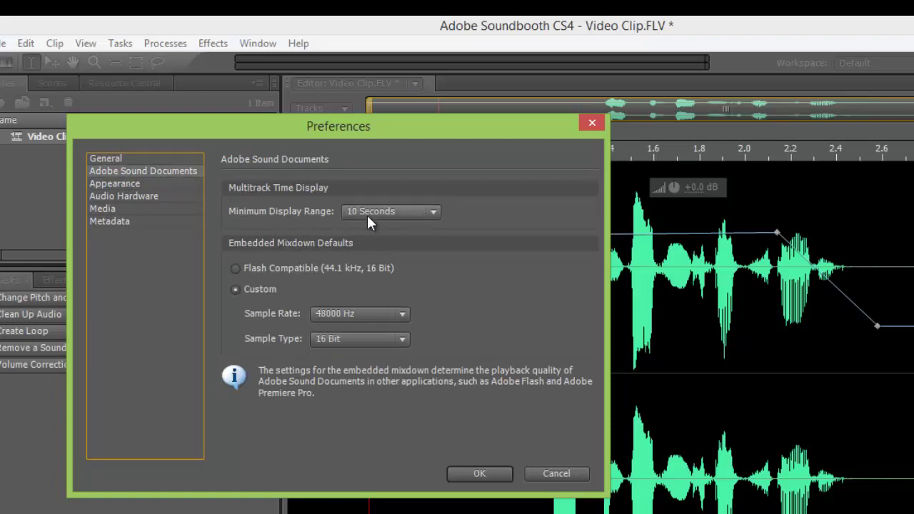
pyautogui.click(115, 209)
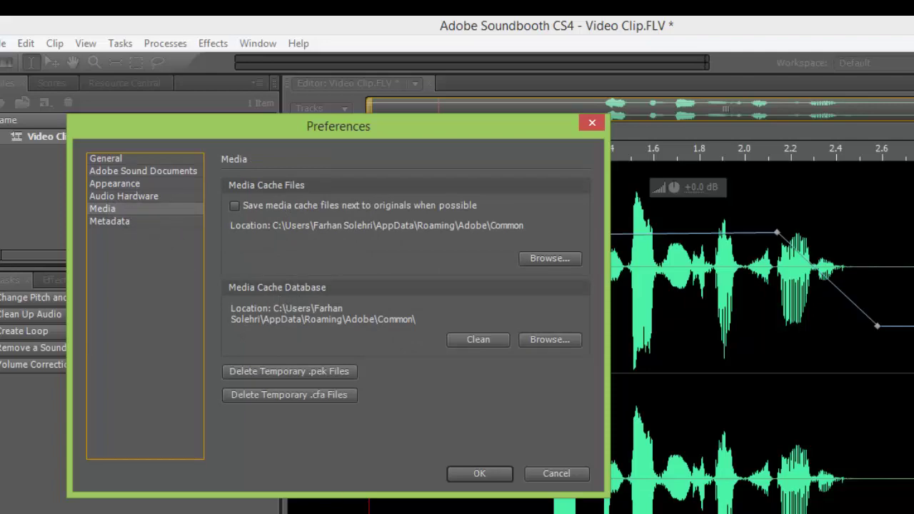
pyautogui.click(473, 474)
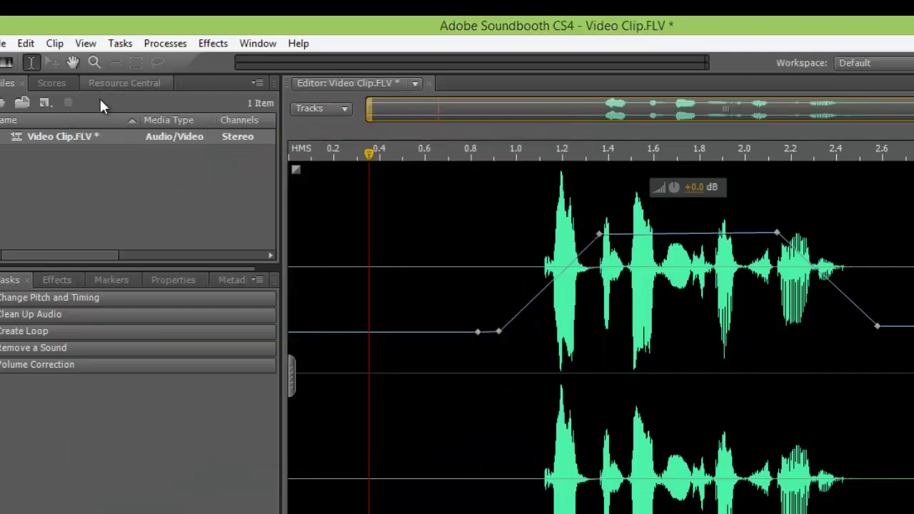